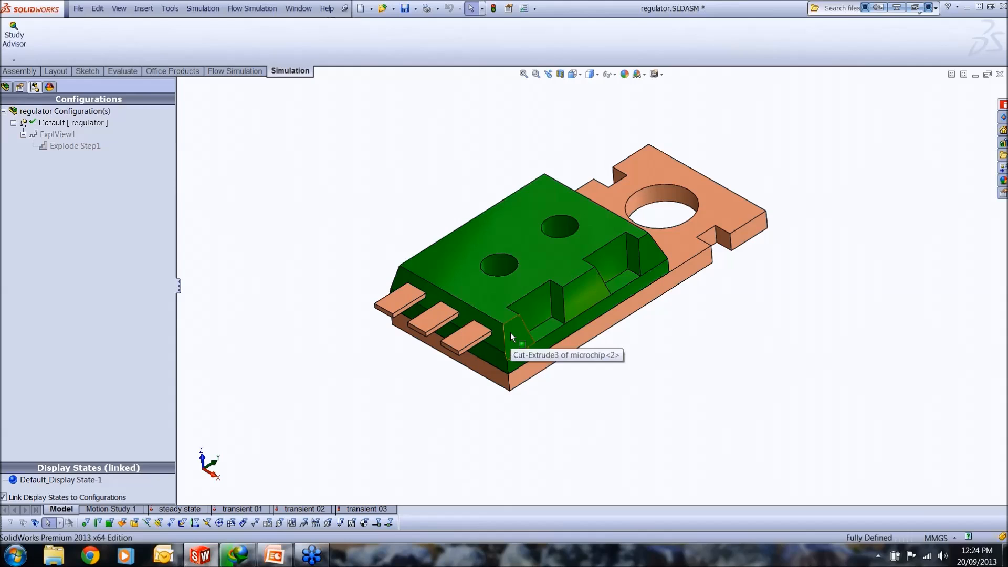
Step: Examine the regulator assembly's components by highlighting the connectors, the heat sink and the microchip one after another
click(5, 87)
click(76, 203)
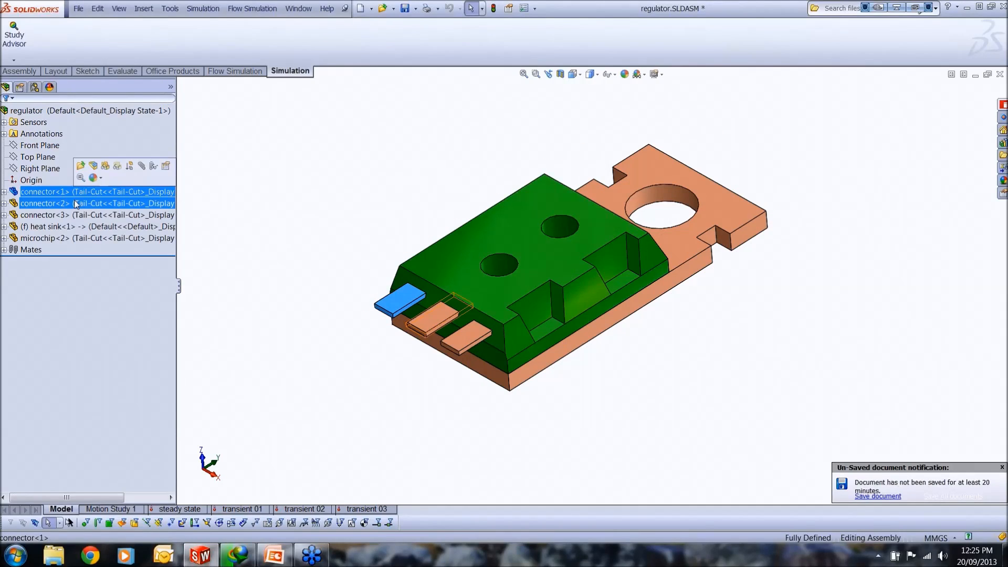
click(78, 214)
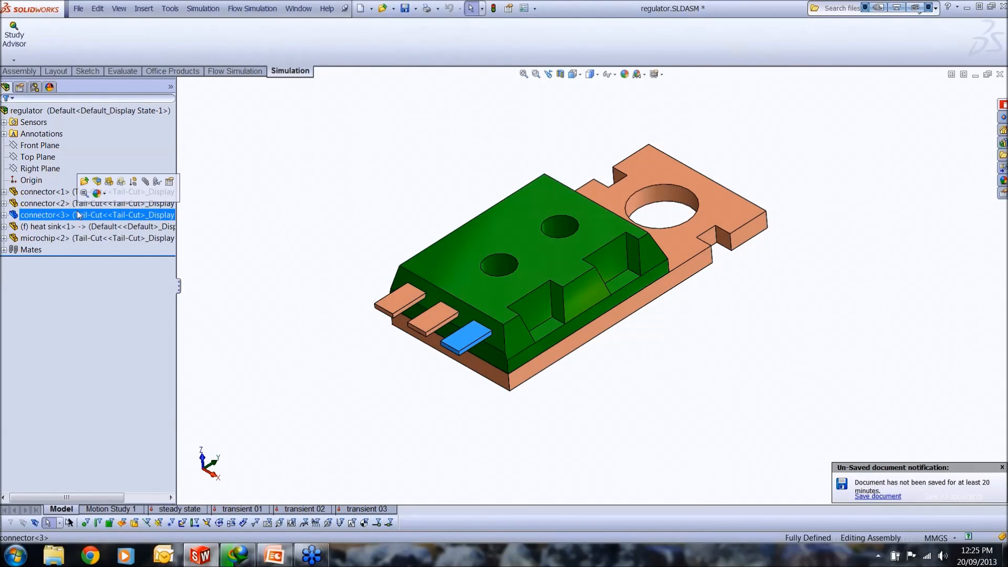
click(80, 227)
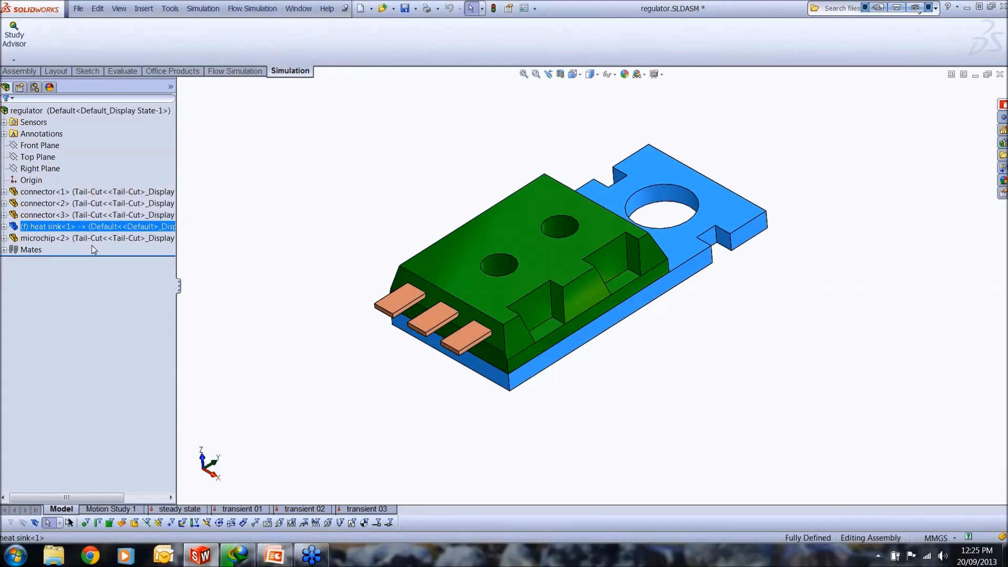
click(95, 239)
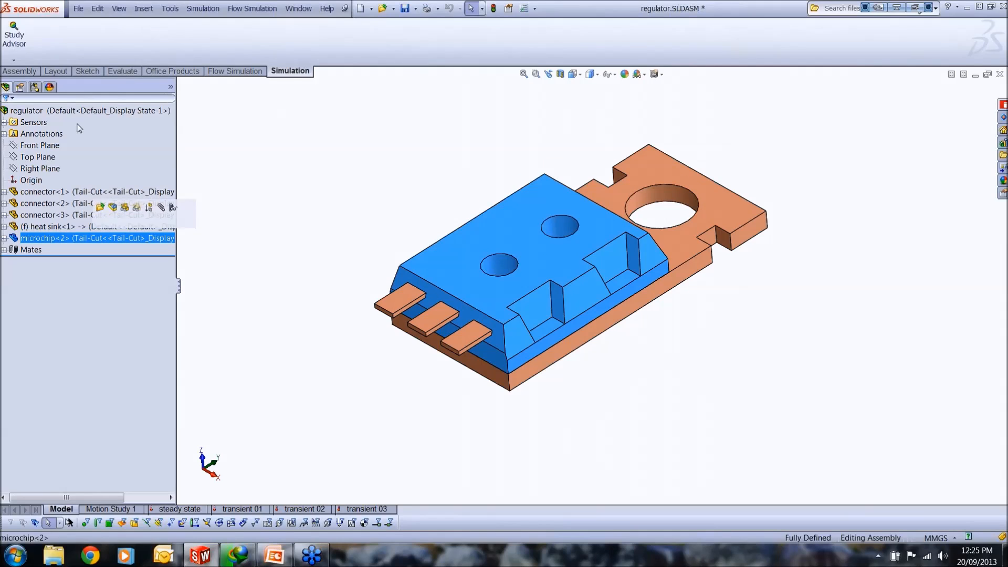
ctrl+click(173, 107)
ctrl+click(173, 107)
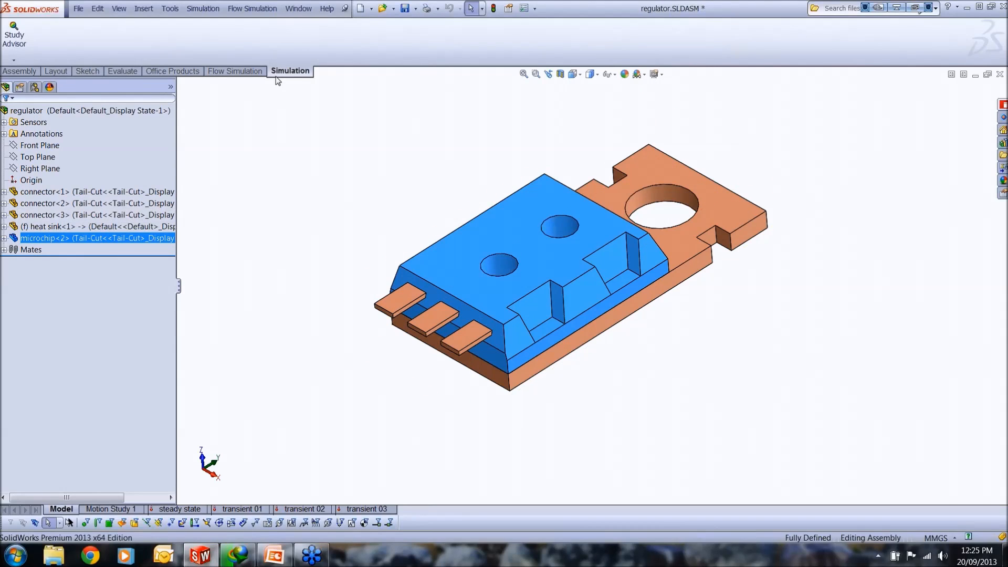
Step: Create a new Thermal simulation study named Study 1
click(22, 61)
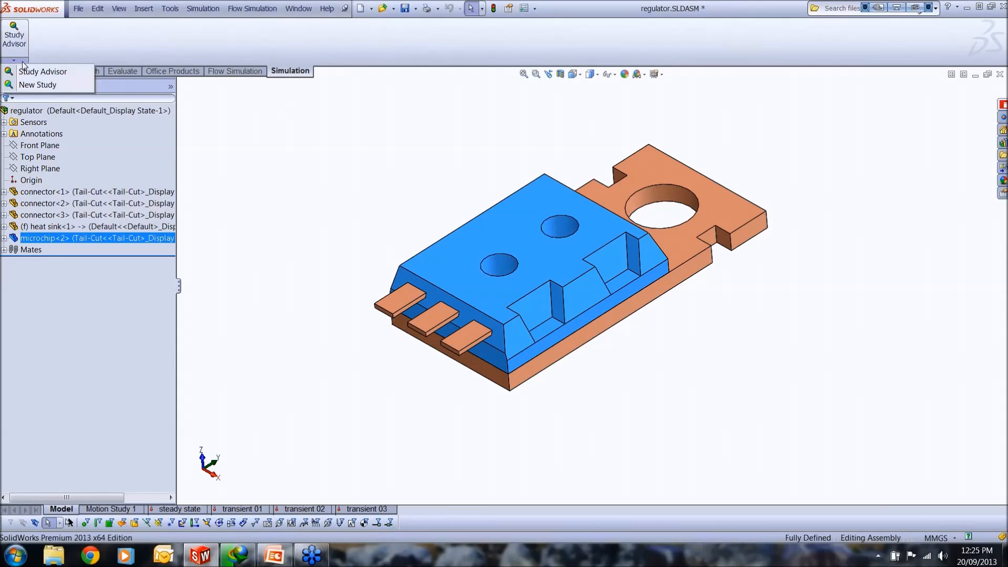
click(37, 85)
click(11, 270)
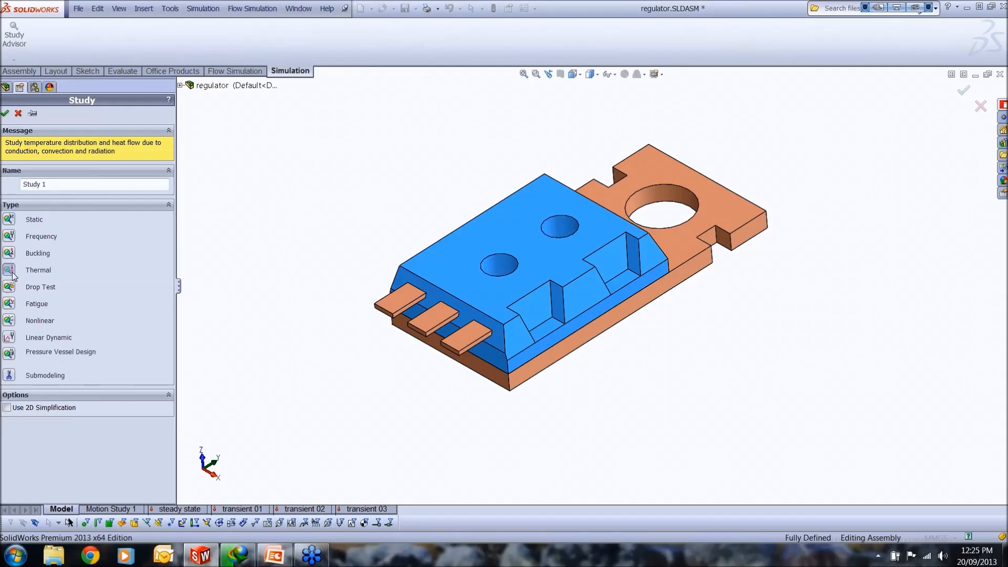
click(5, 114)
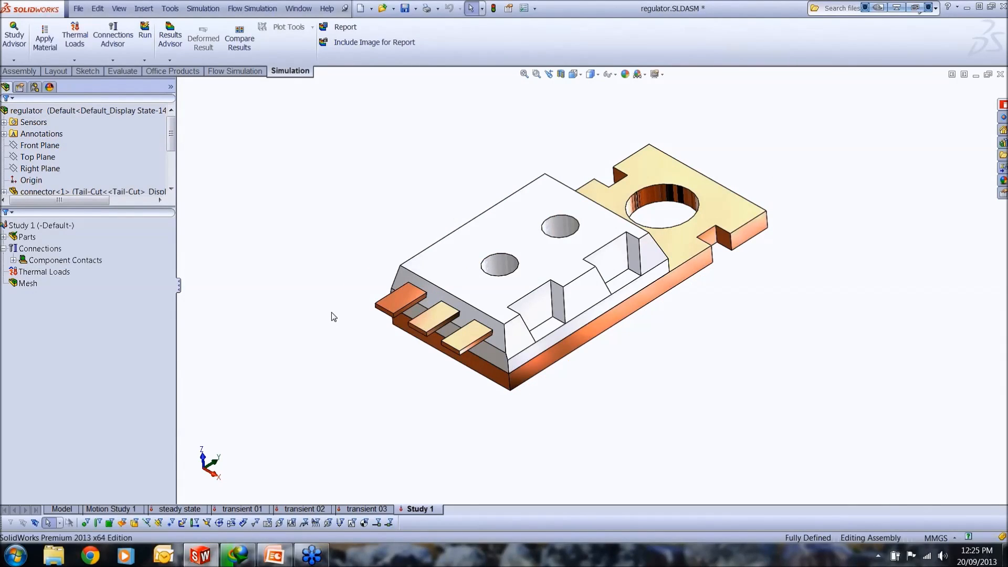
Step: Expand the parts of Study 1 and examine the material assigned to each connector, the heat sink and the microchip
click(57, 248)
click(21, 225)
click(21, 236)
click(5, 237)
click(69, 249)
click(72, 260)
click(74, 272)
click(76, 283)
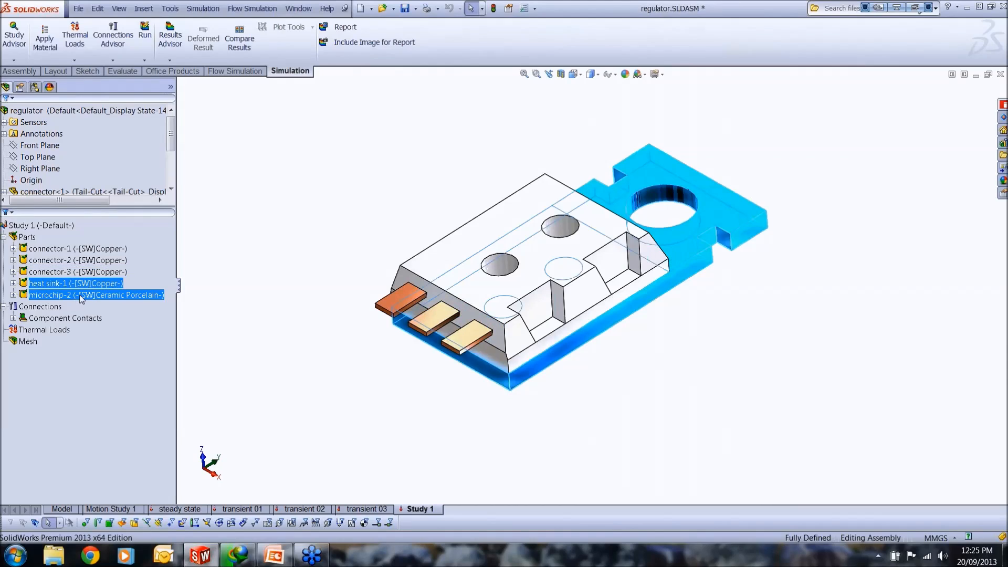
click(78, 294)
click(78, 284)
click(80, 272)
click(80, 262)
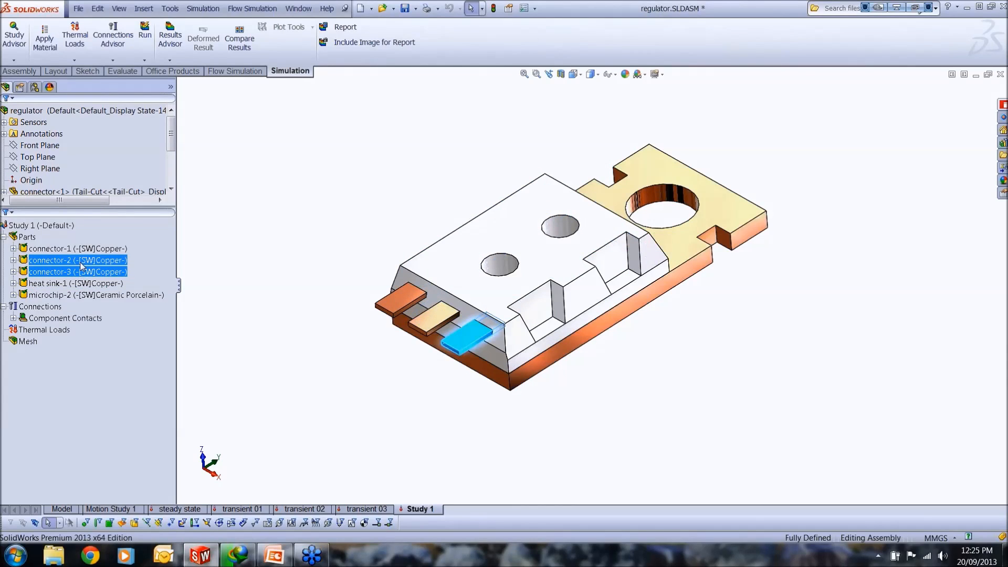
click(68, 252)
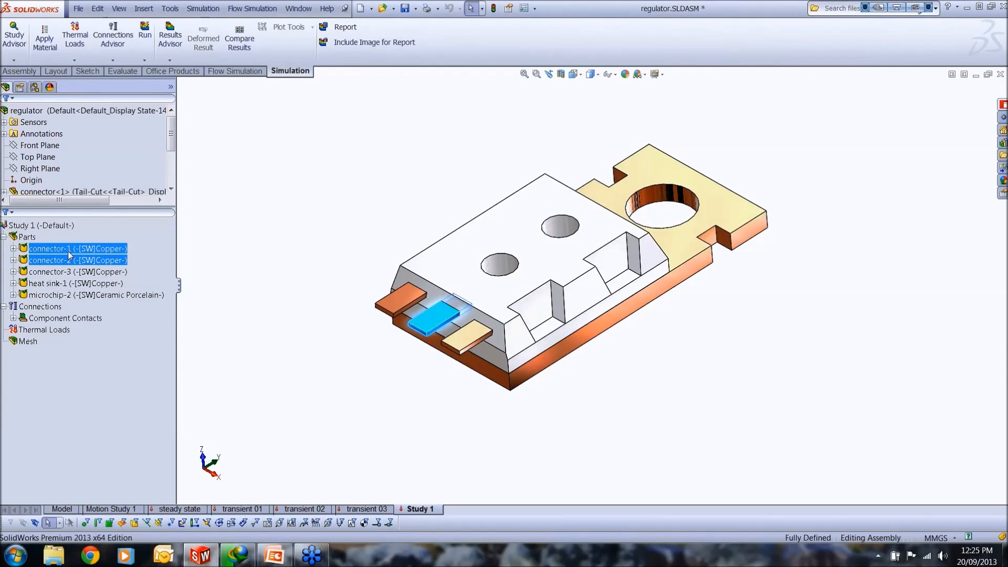
click(102, 272)
shift+click(99, 283)
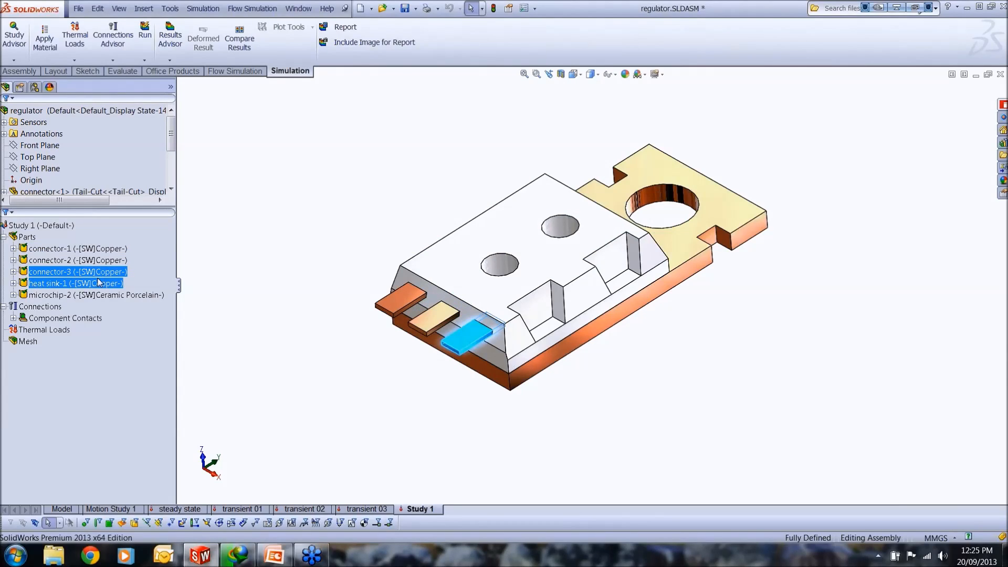
click(98, 283)
click(128, 297)
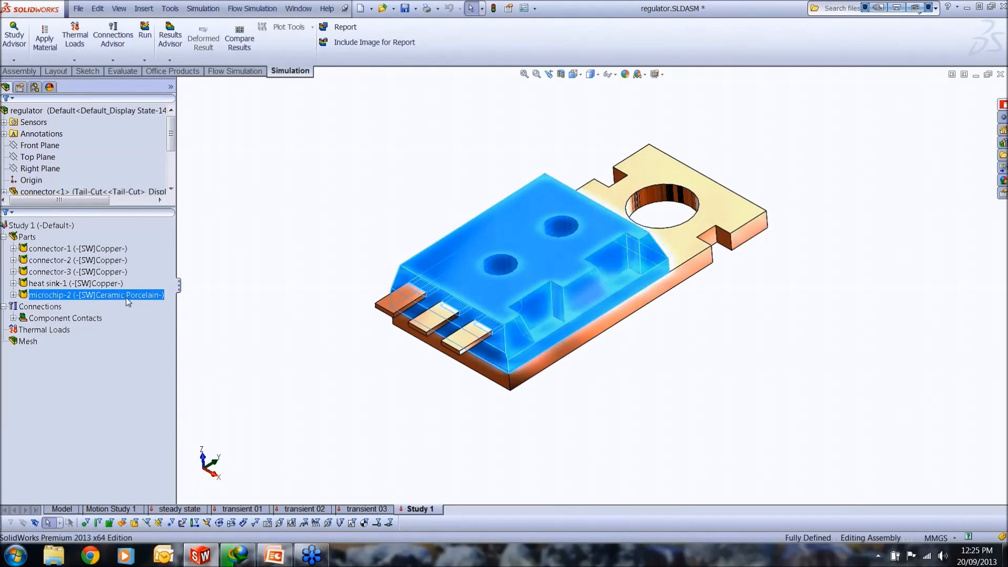
Step: Activate the existing steady state study
click(183, 509)
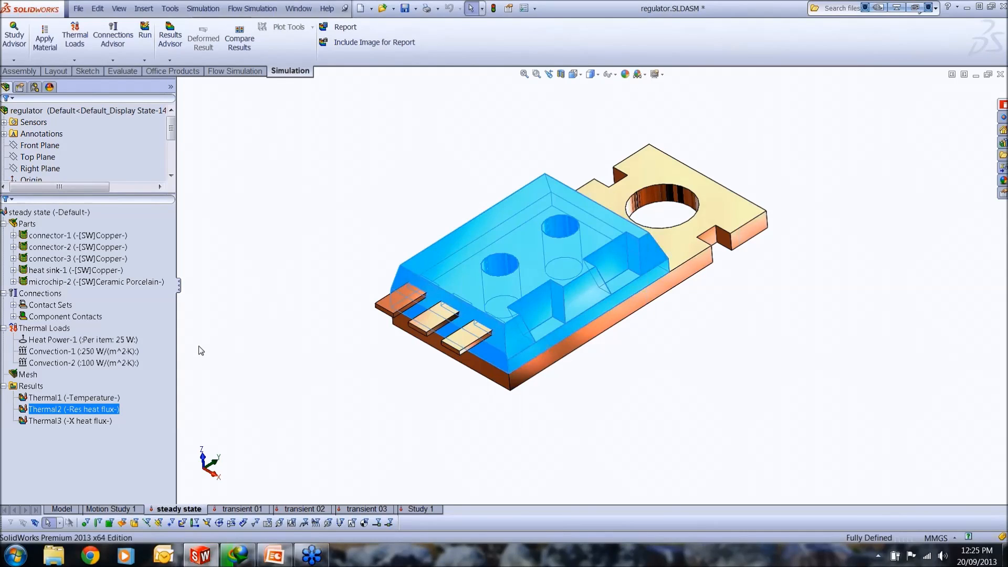
middle_drag(542, 376, 571, 266)
click(571, 266)
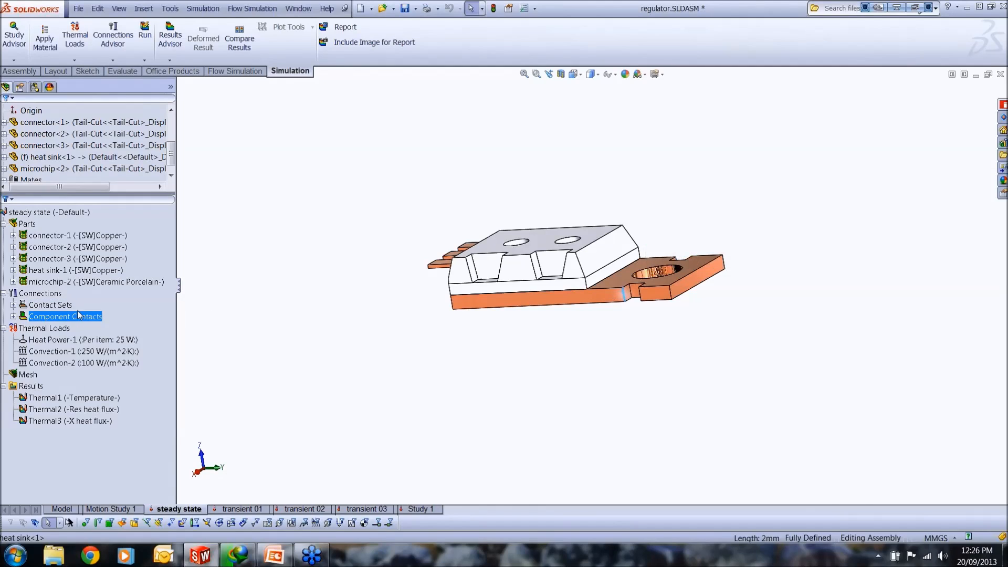
Step: Examine the contact type options offered for a new manual contact set, and leave without creating one
click(42, 293)
right_click(46, 295)
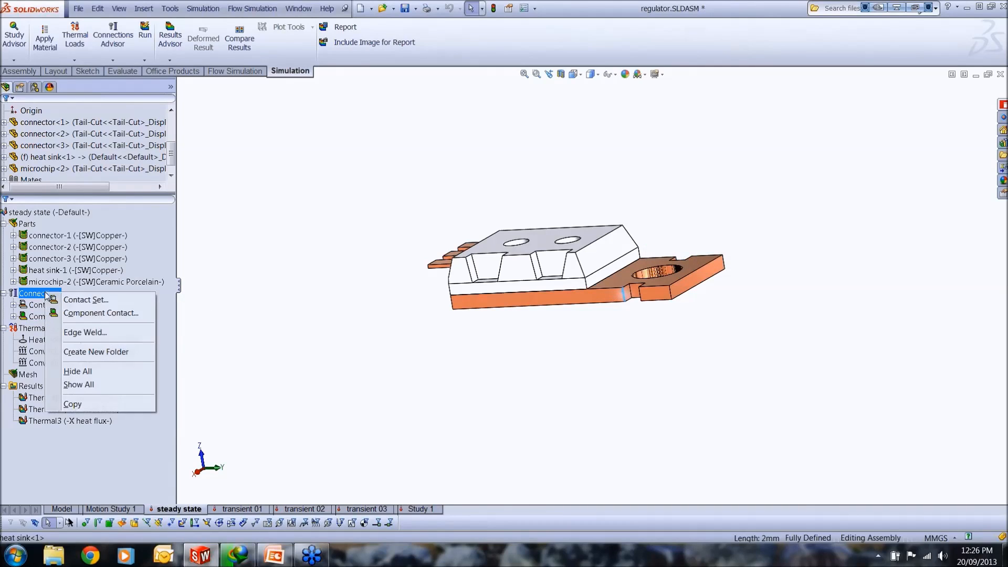
click(73, 300)
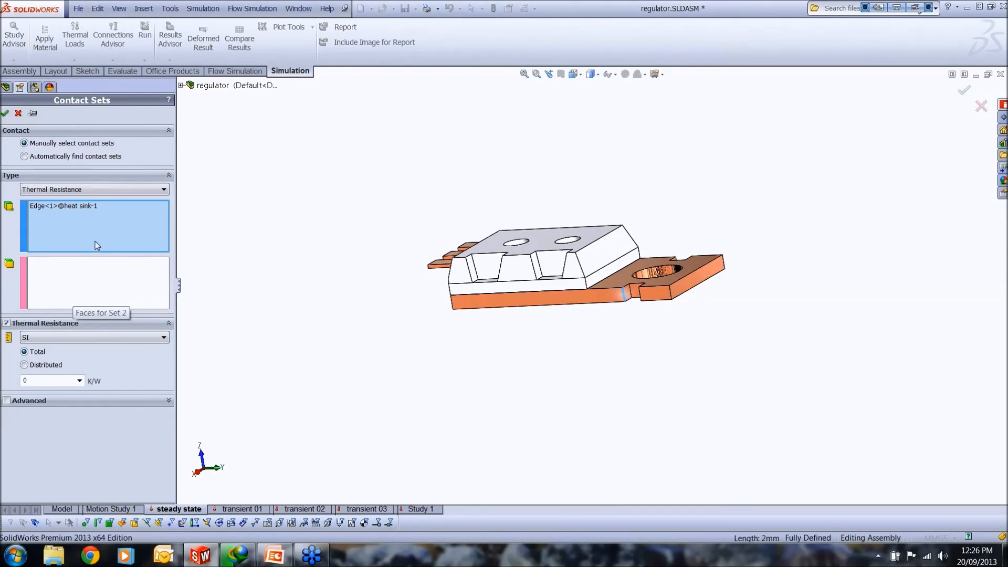
right_click(91, 226)
click(117, 231)
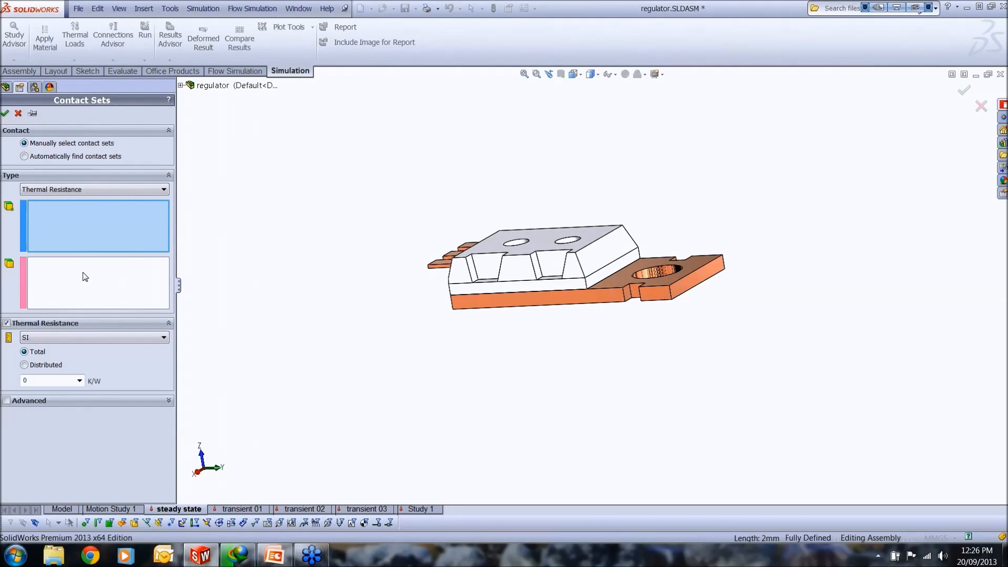
click(83, 191)
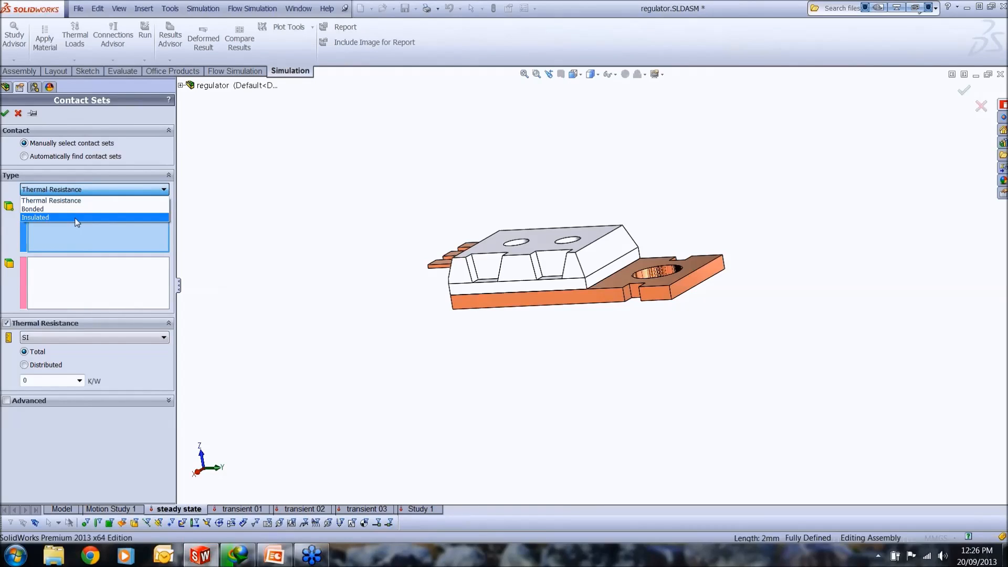
click(68, 185)
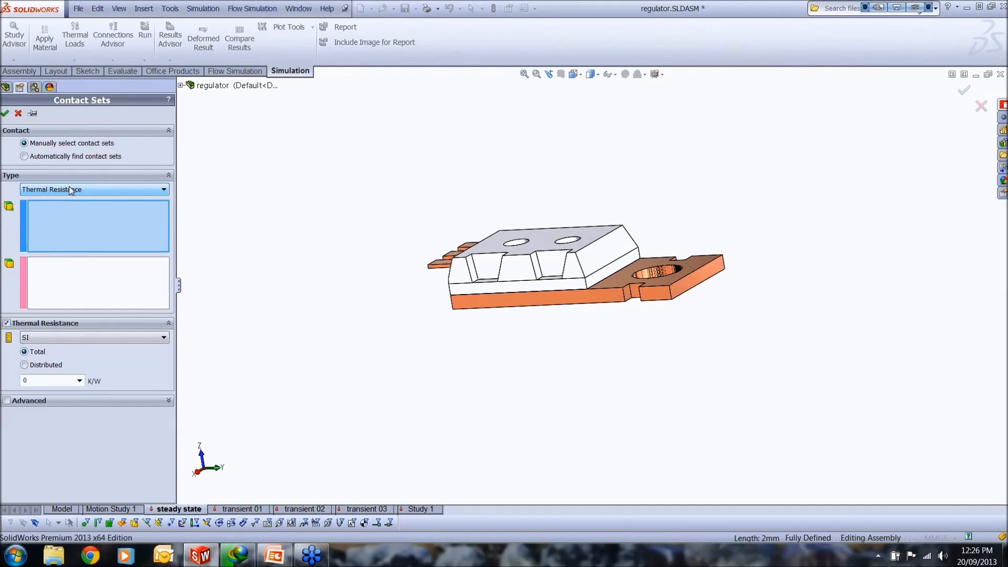
click(88, 265)
click(91, 237)
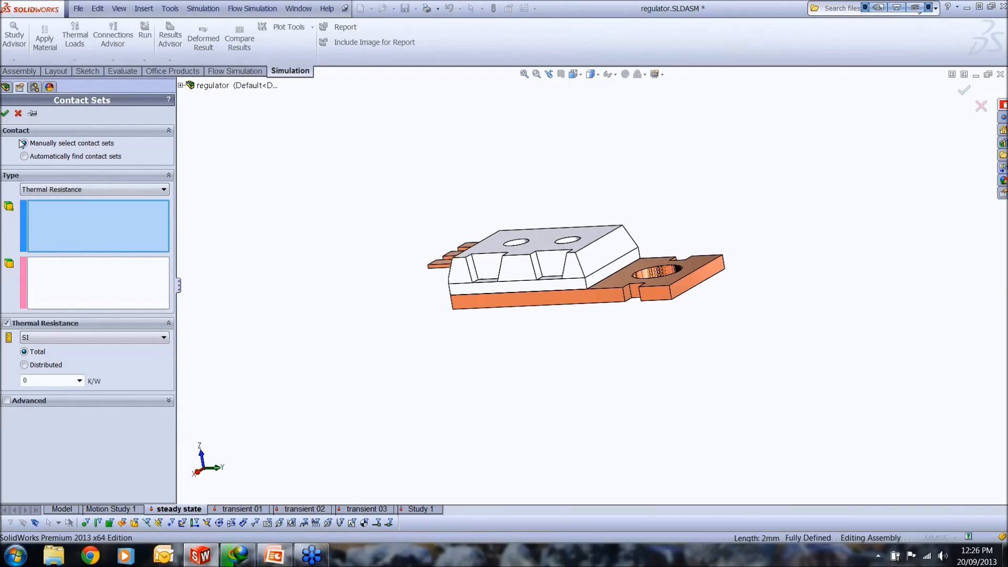
click(18, 113)
Step: Open the definition of Contact Set-1 and examine its heat sink face, microchip face and distributed thermal resistance
click(65, 317)
click(13, 305)
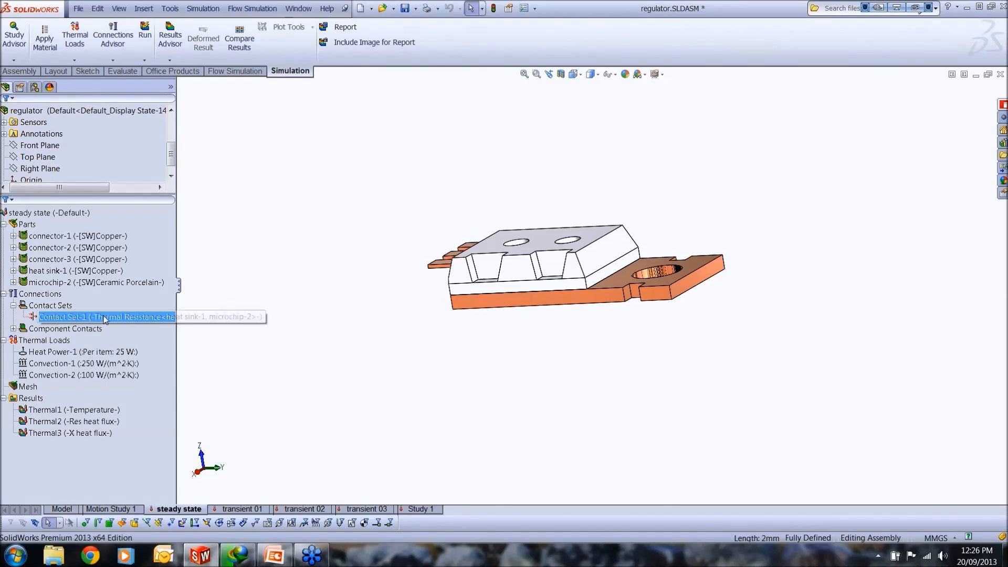
right_click(107, 317)
right_click(92, 317)
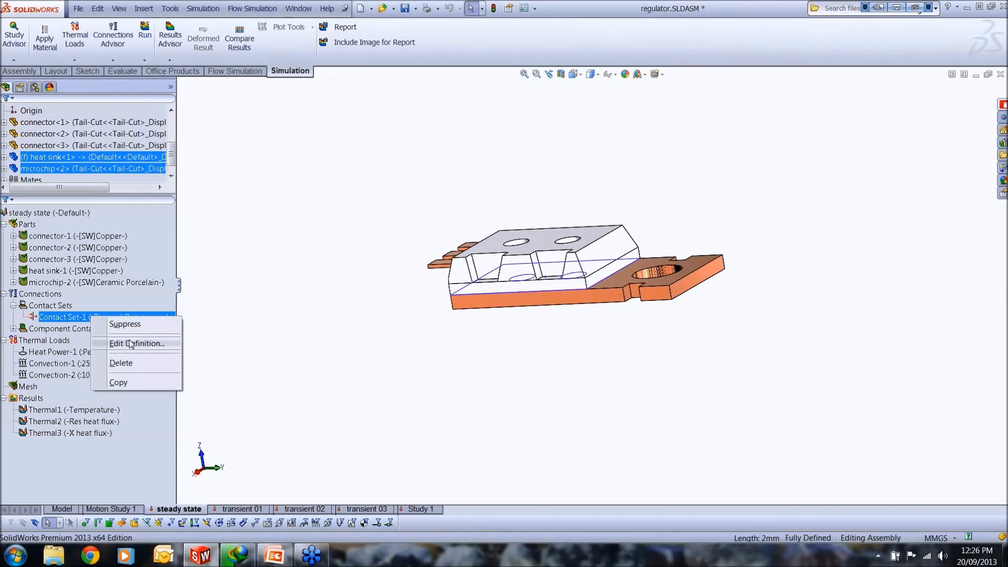
click(129, 344)
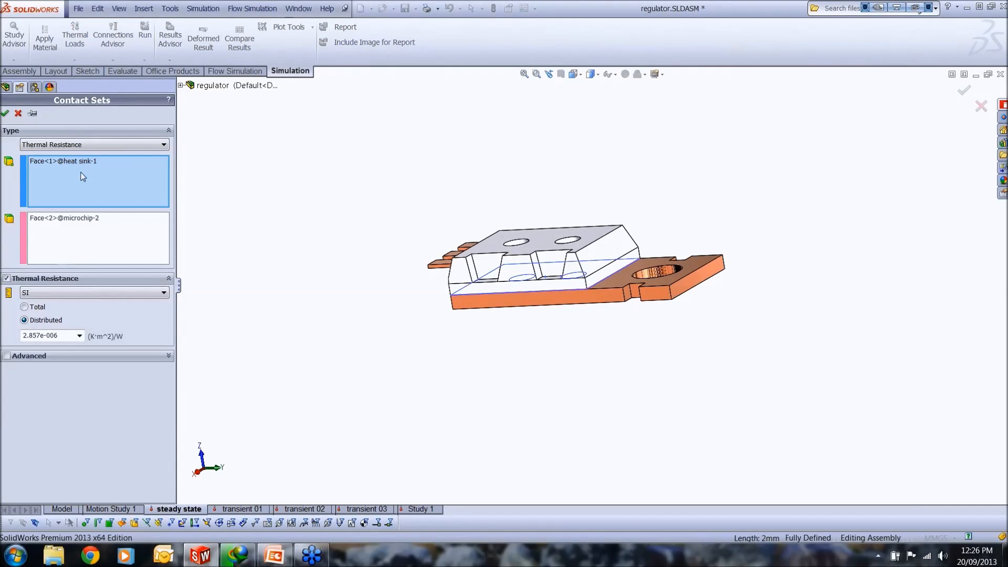
click(83, 164)
mouse_move(458, 312)
middle_down()
mouse_move(456, 300)
mouse_move(461, 311)
middle_up()
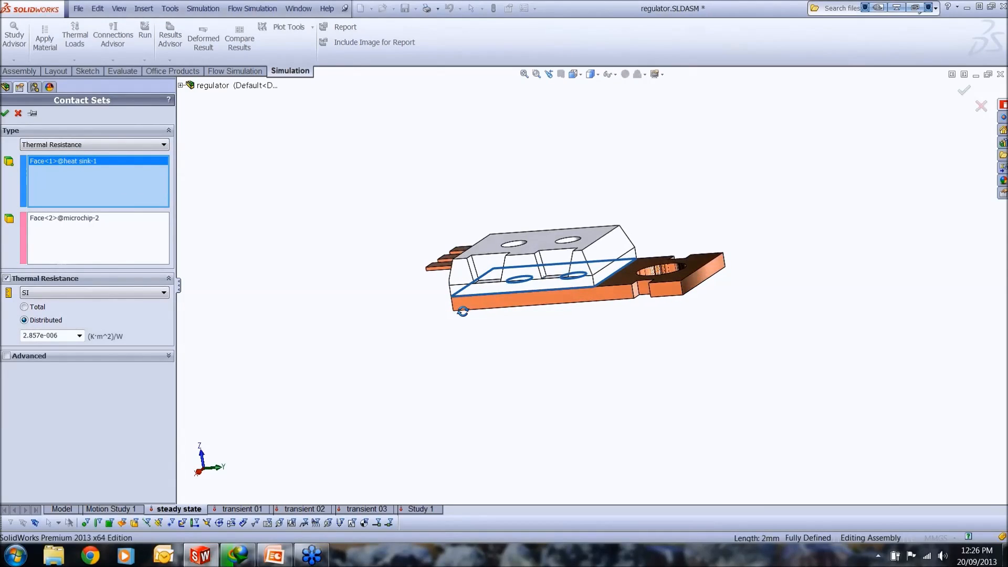
click(82, 228)
middle_drag(383, 292, 389, 322)
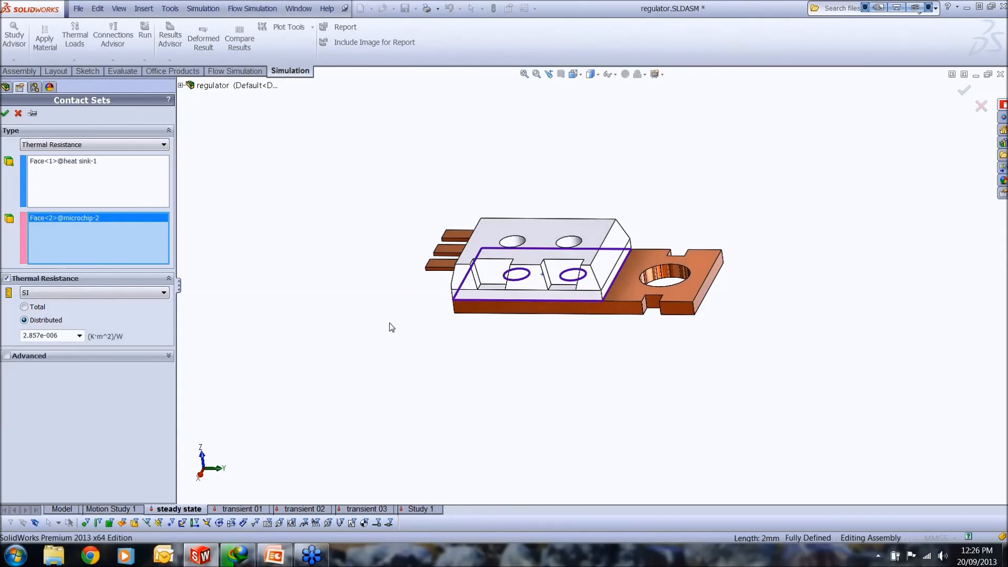
click(69, 336)
click(68, 336)
click(5, 113)
drag(135, 315, 135, 307)
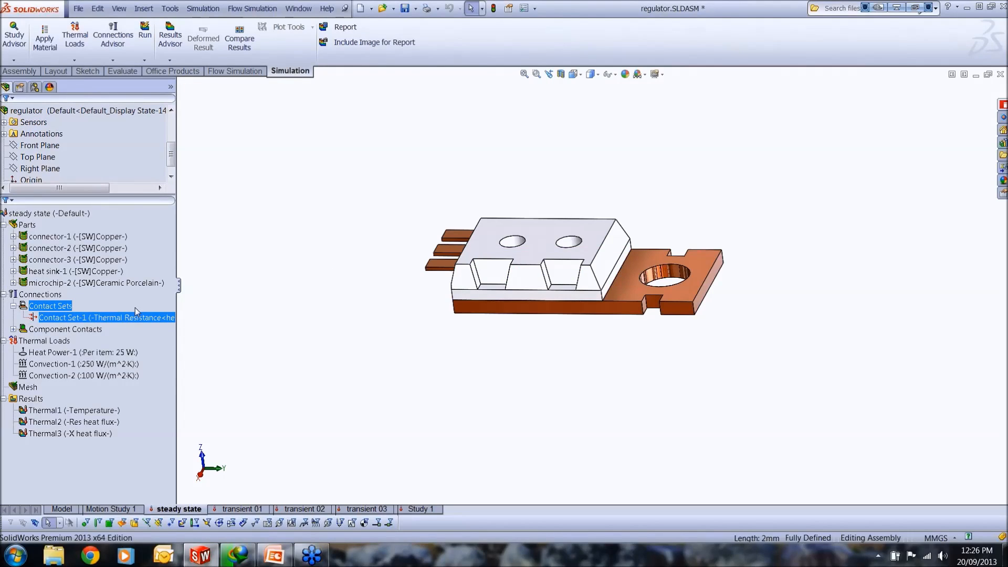
Step: Review the thermal load types that can be added to the steady state study
click(63, 340)
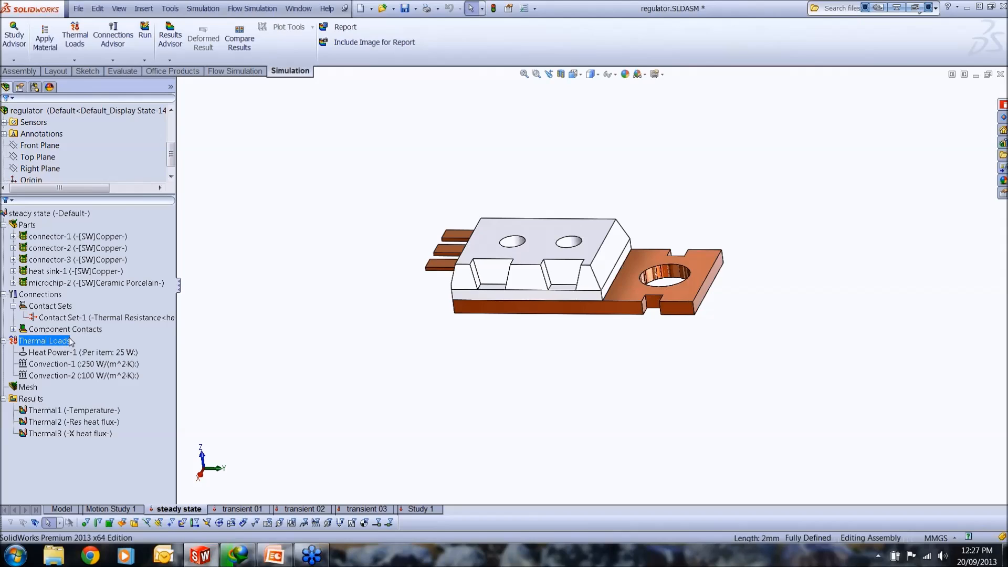
right_click(37, 345)
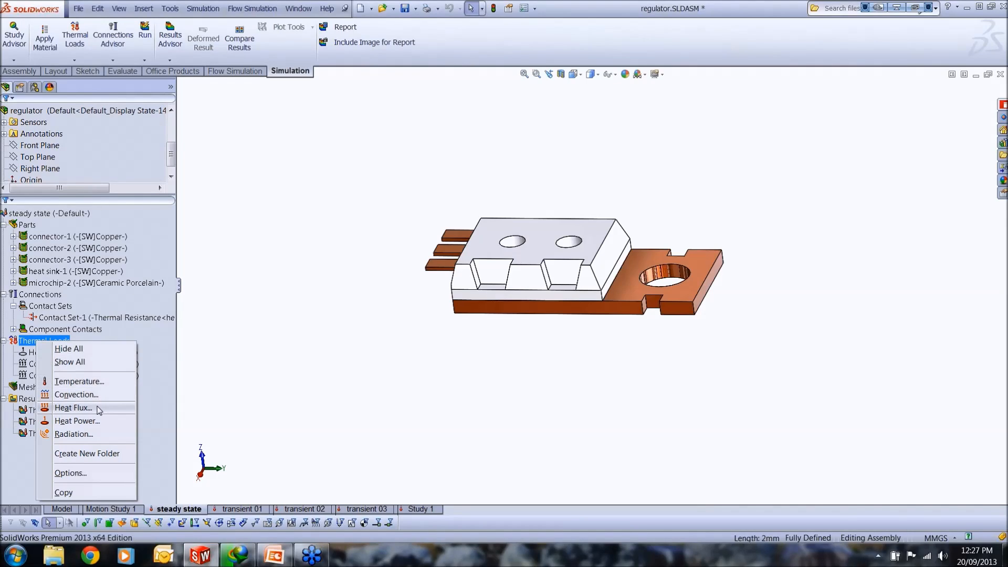
click(227, 387)
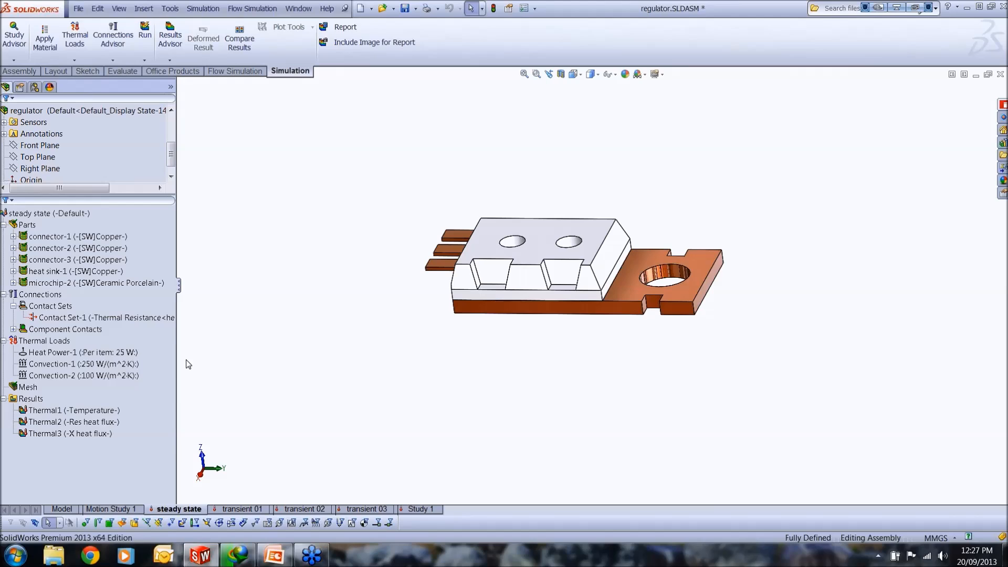
Step: Open the definition of Heat Power-1 and examine the selected component and its per-item heat power value
click(101, 352)
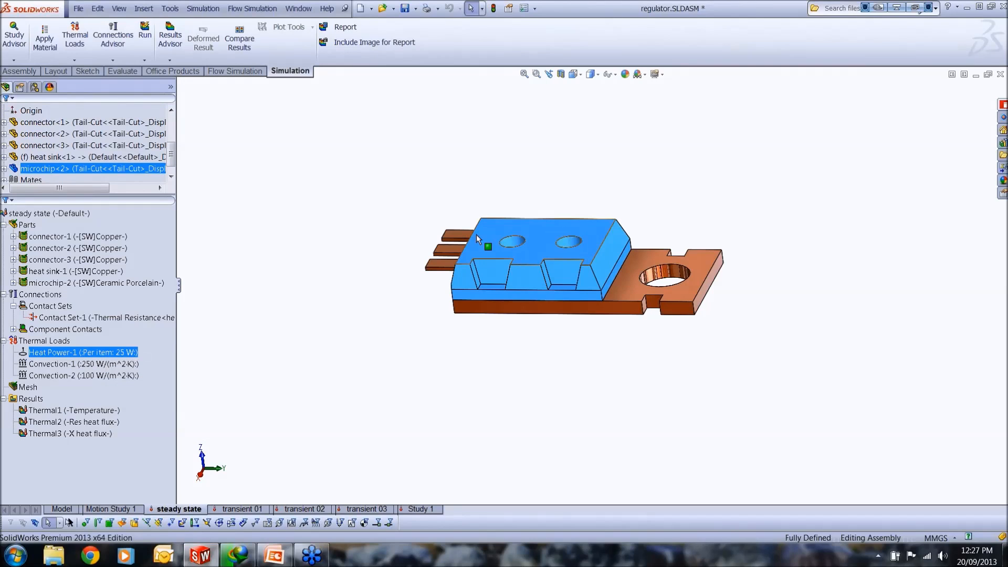
right_click(118, 351)
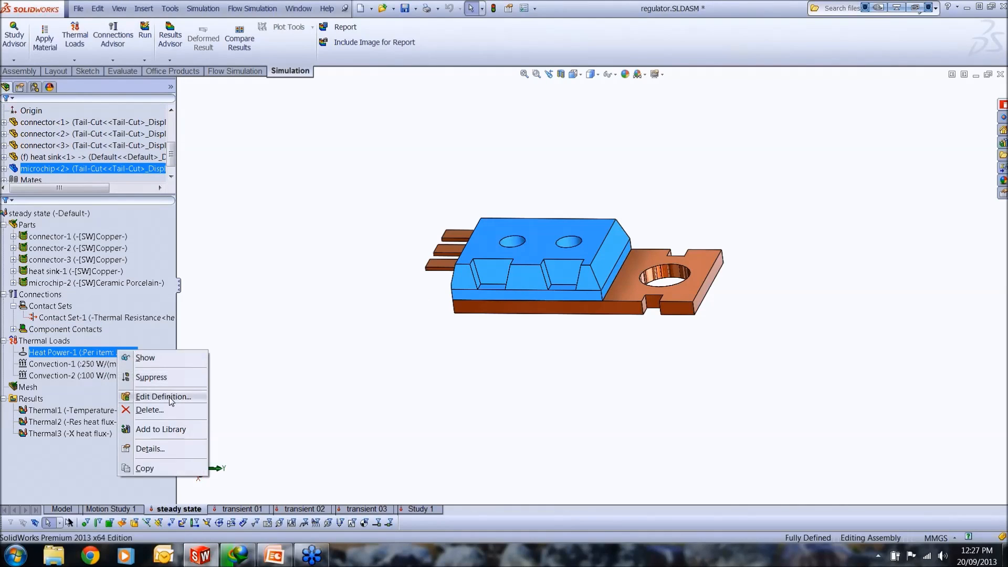
click(167, 397)
click(72, 168)
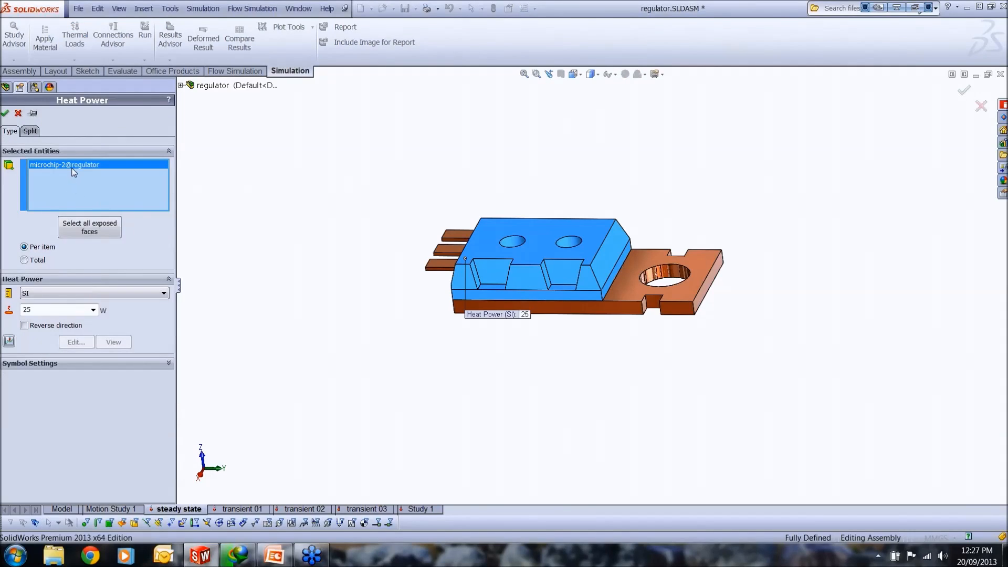
double_click(55, 310)
click(56, 310)
click(5, 114)
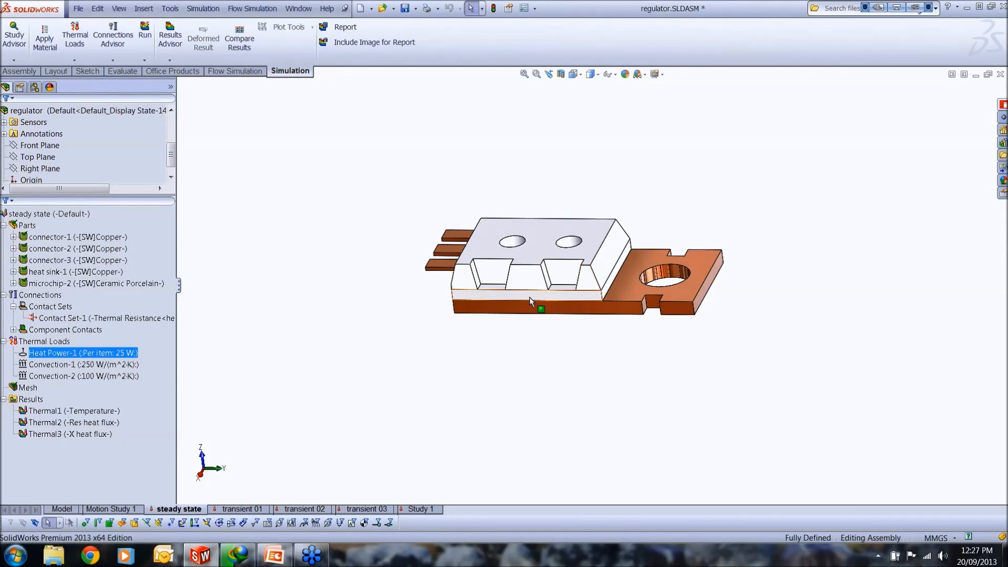
Step: Highlight the microchip's top face and the heat sink's exposed top face
click(588, 252)
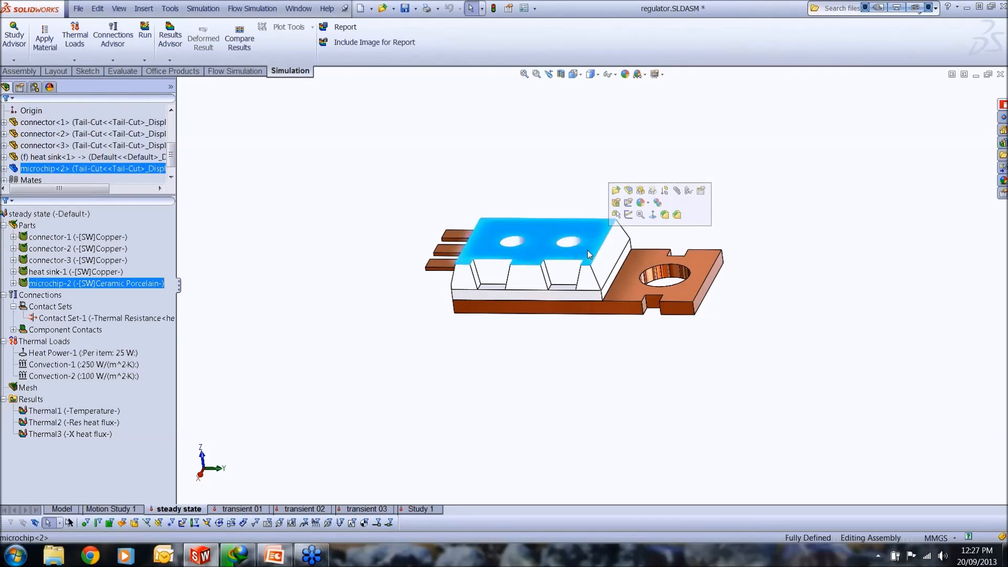
click(638, 298)
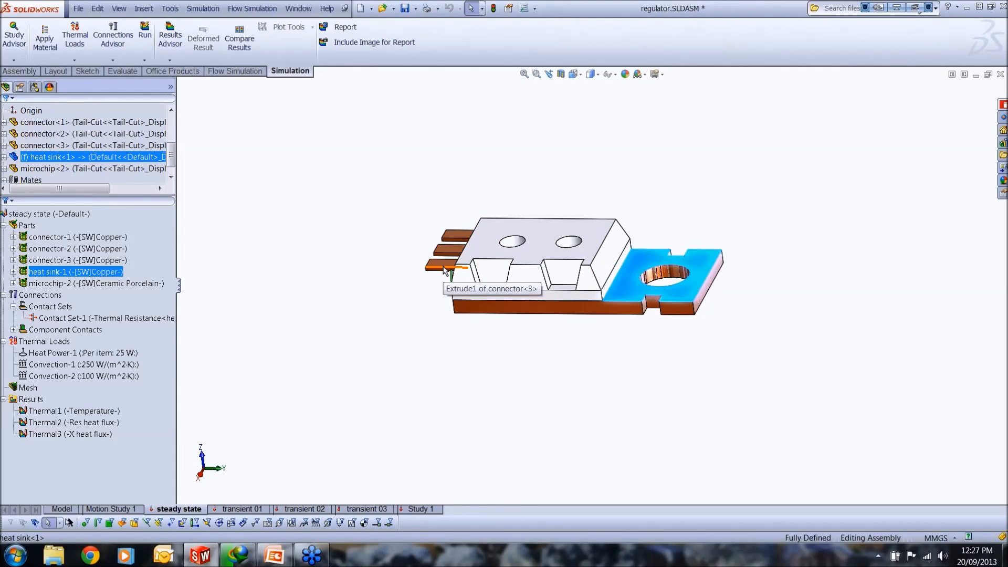
Step: Open the definition of Convection-1 and examine its heat sink faces, convection coefficient and bulk ambient temperature
mouse_move(109, 368)
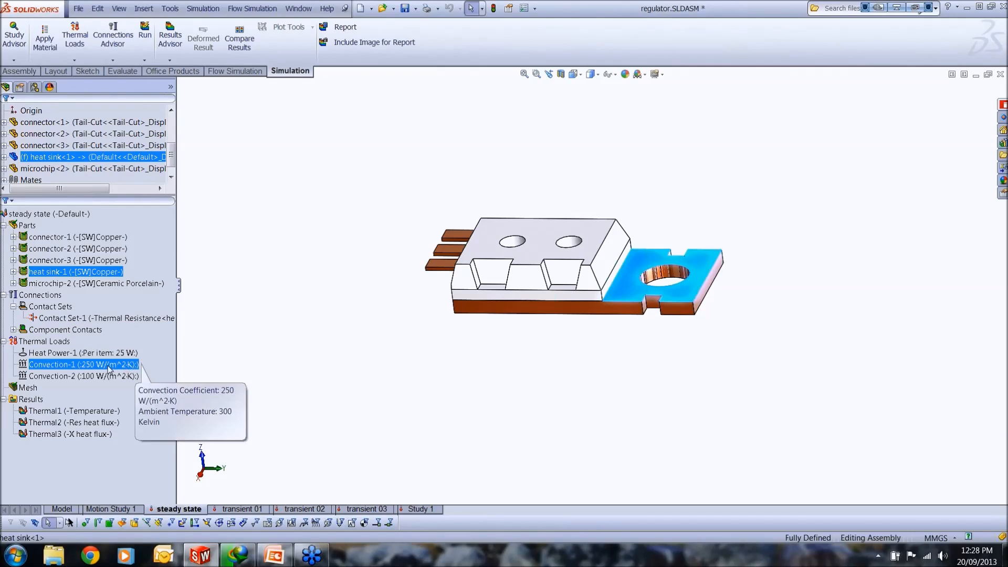
right_click(43, 342)
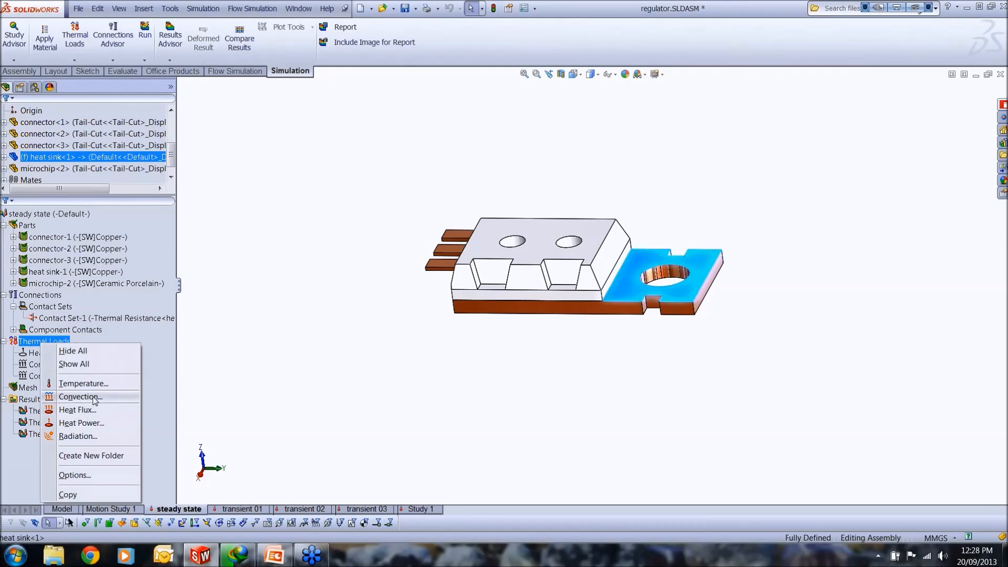
click(142, 367)
right_click(90, 363)
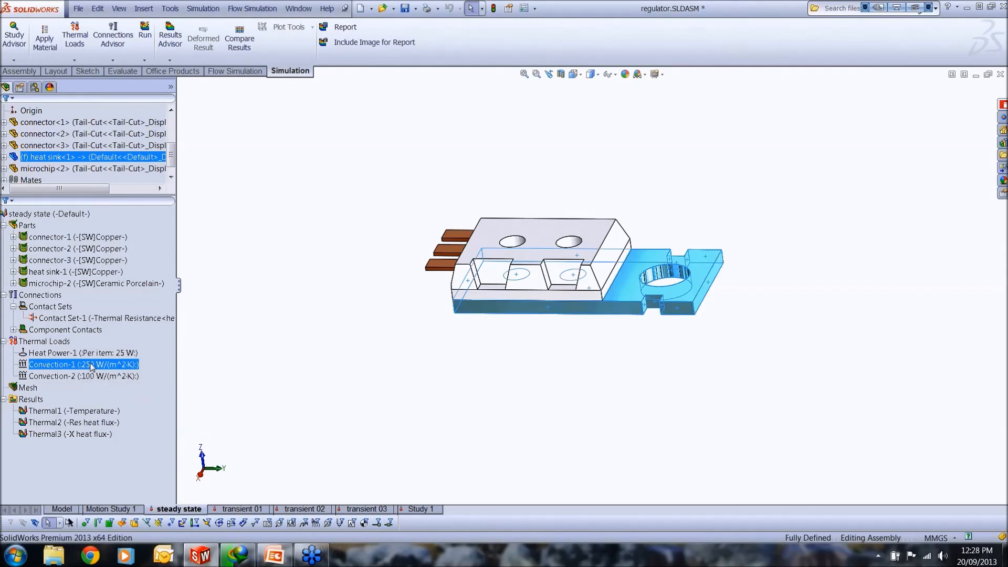
click(129, 410)
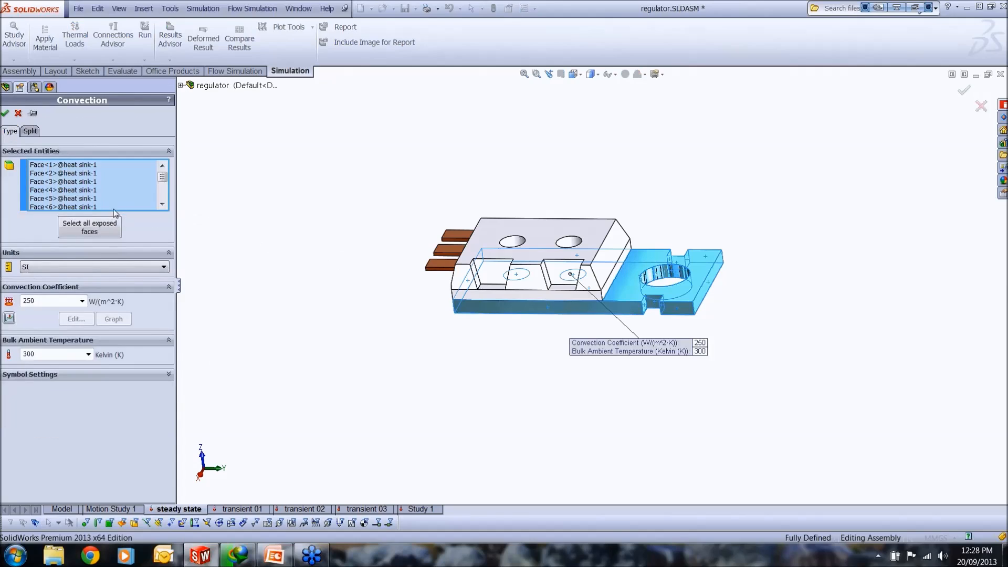
middle_drag(715, 304, 701, 169)
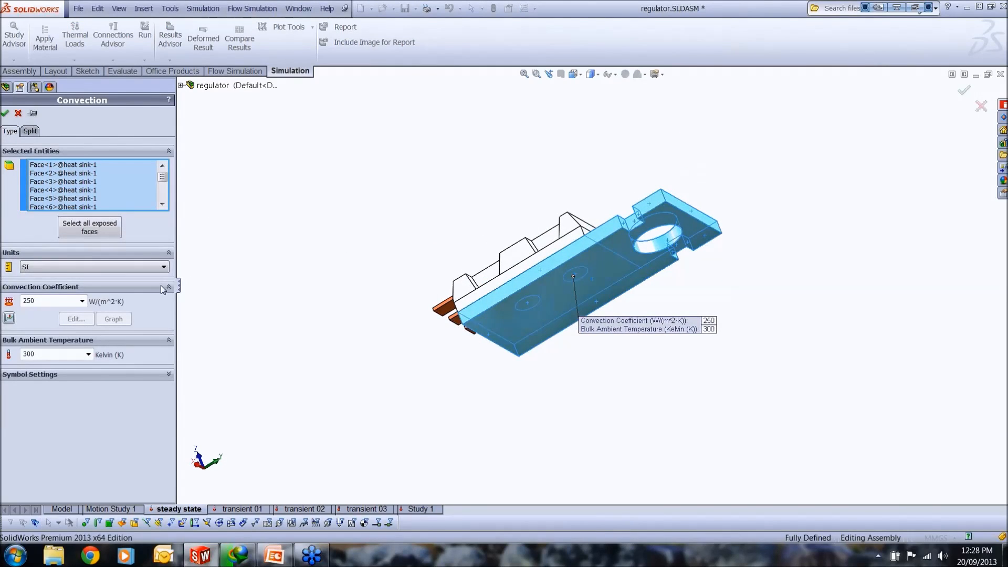
double_click(44, 302)
click(44, 303)
double_click(64, 355)
click(17, 113)
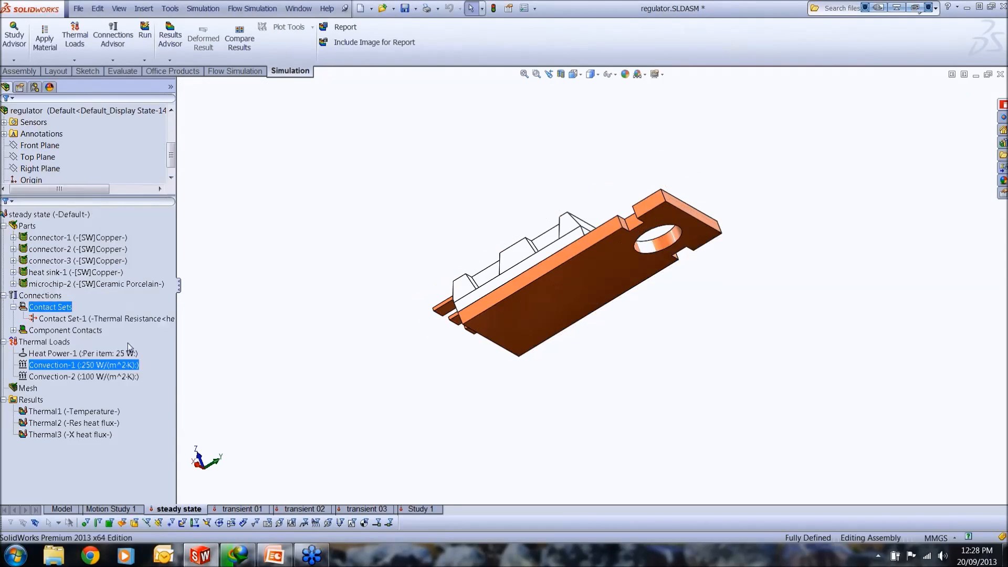
Step: Open the definition of Convection-2 and examine its microchip faces, convection coefficient and bulk ambient temperature
right_click(85, 377)
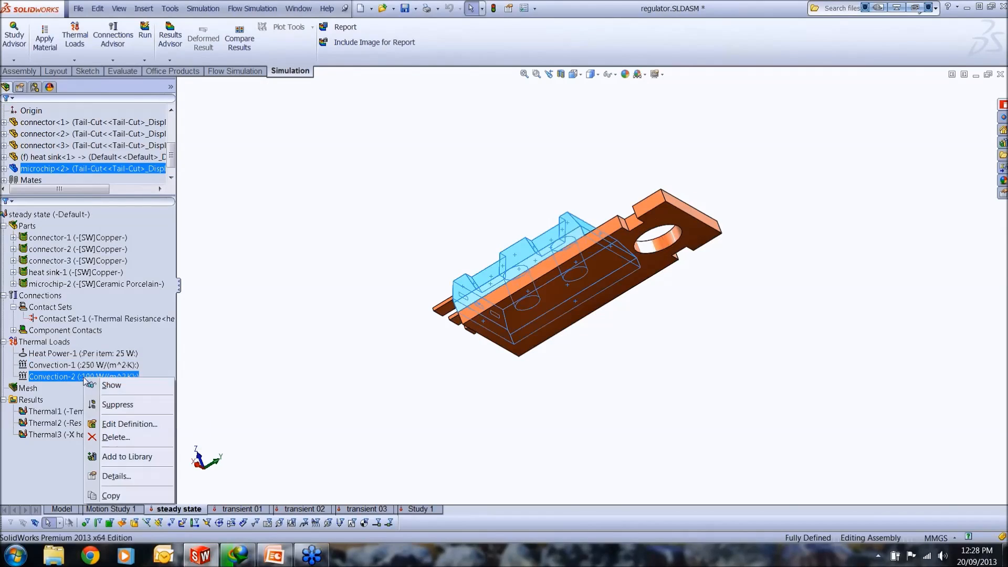
click(120, 423)
middle_drag(683, 346, 717, 423)
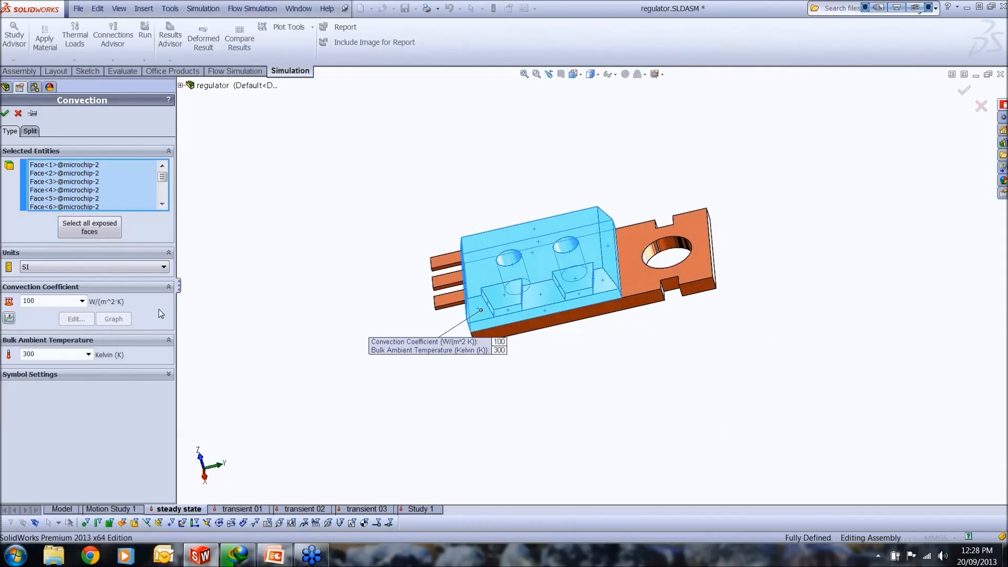
double_click(51, 304)
double_click(54, 357)
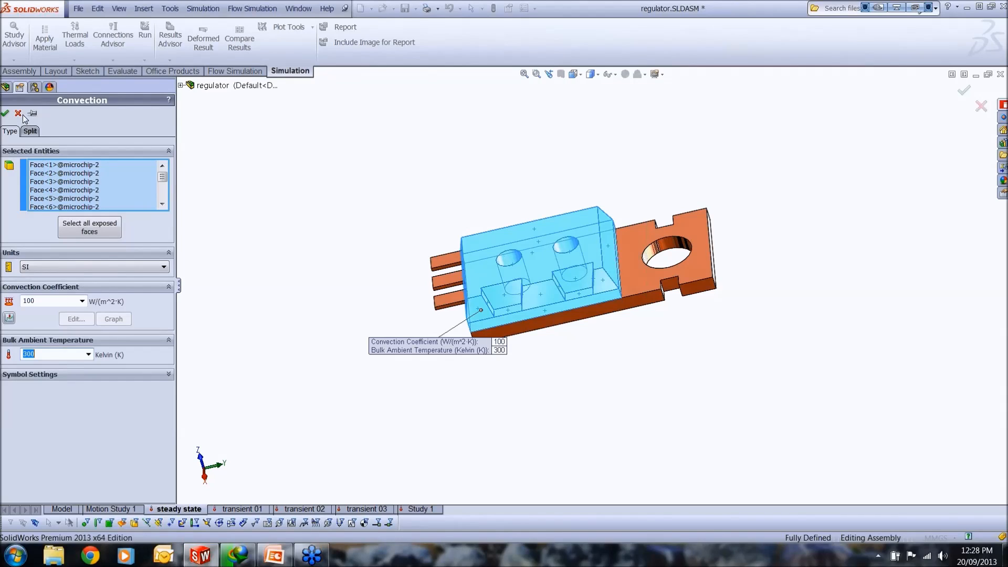
click(6, 113)
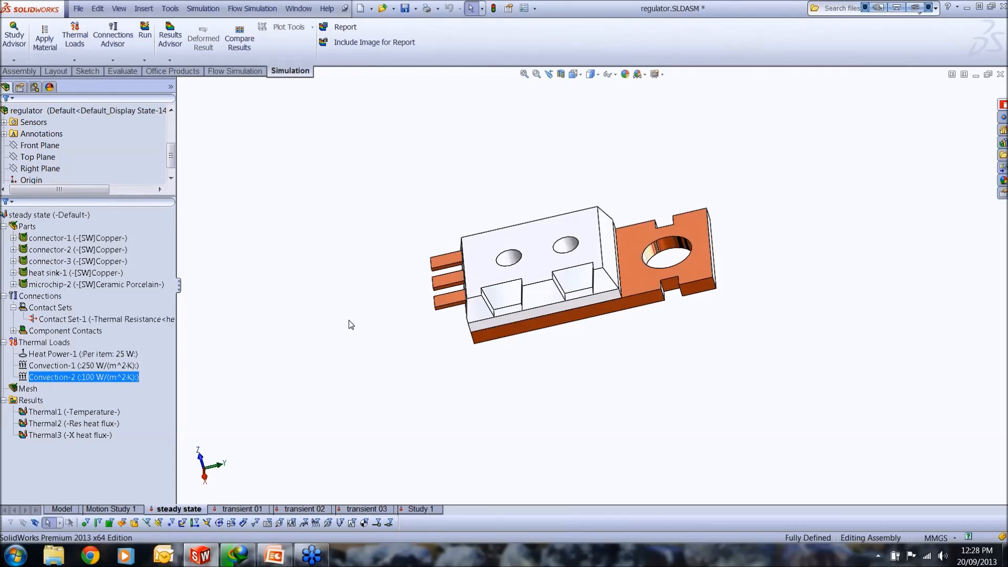
Step: Highlight the microchip's and heat sink's upper faces again, and select the mesh entry of the steady state study
click(578, 283)
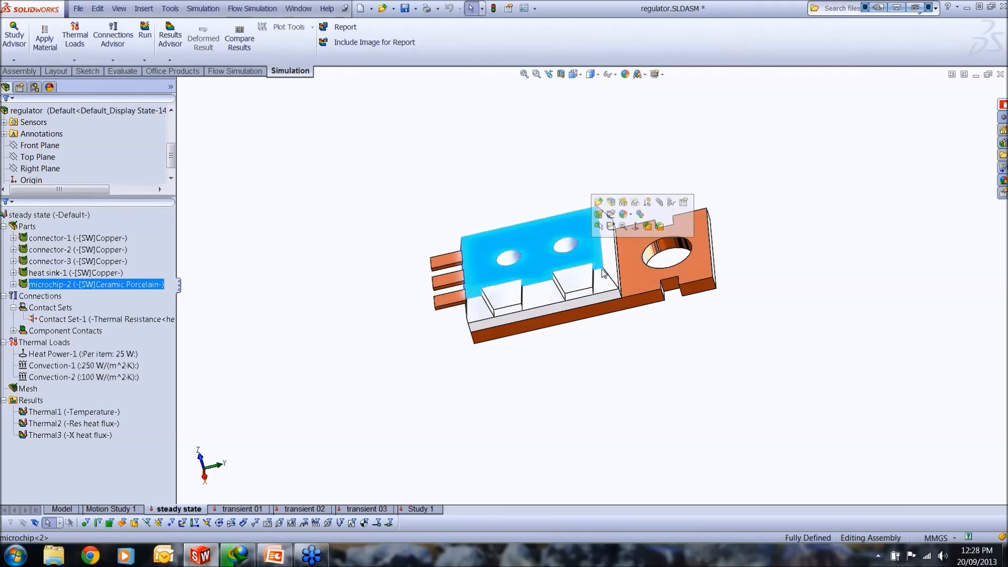
click(658, 274)
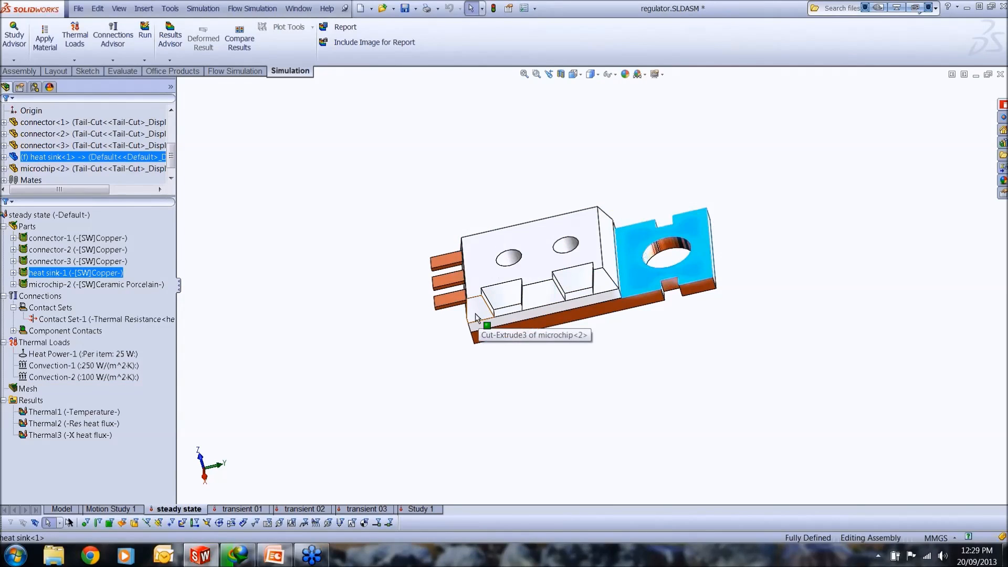
click(35, 389)
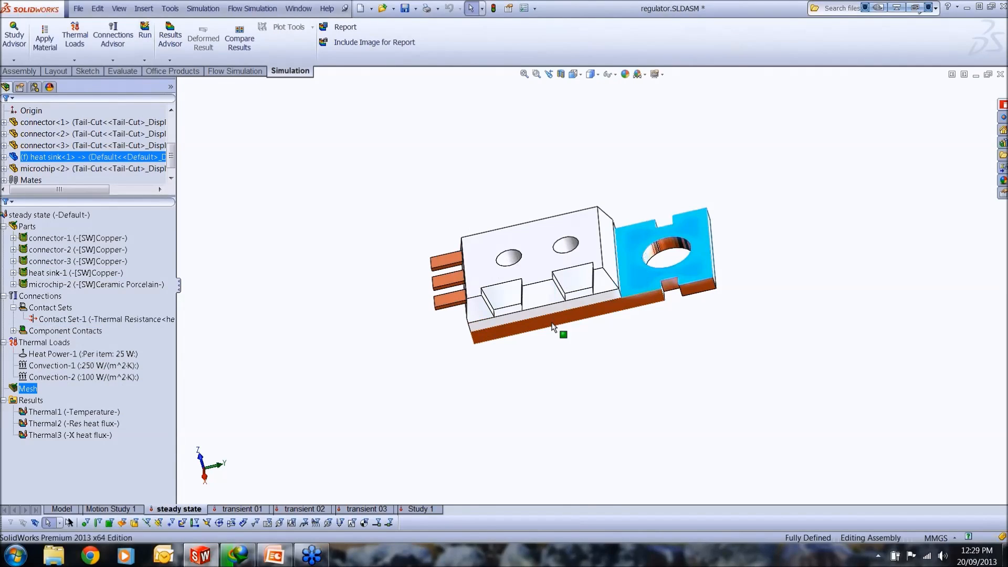
Step: Display the Thermal1 temperature plot of the steady state study and examine the temperature distribution across the assembly
middle_drag(557, 328, 617, 308)
click(703, 340)
scroll(682, 331, down, 2)
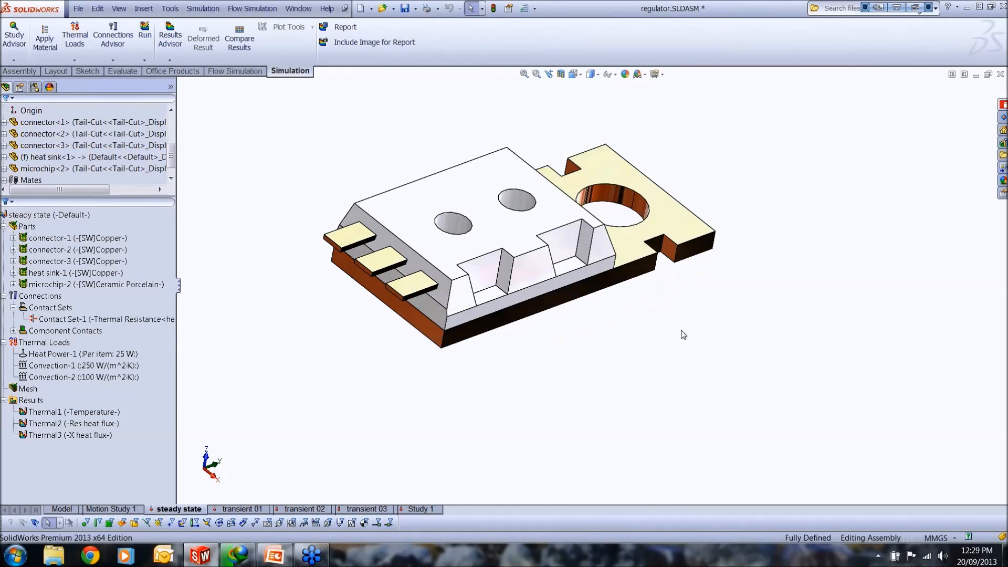
click(50, 397)
click(53, 412)
double_click(53, 414)
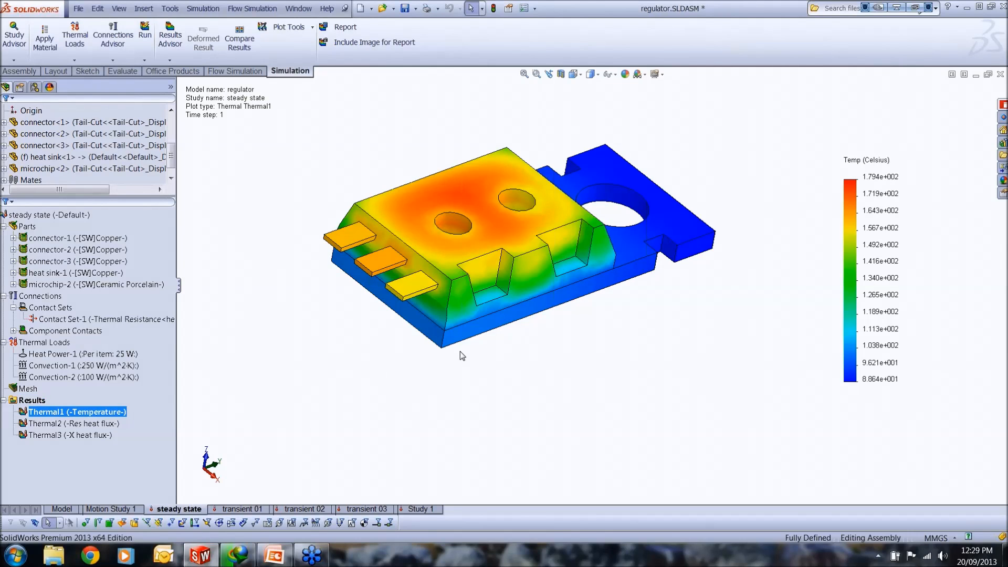
middle_drag(460, 351, 443, 380)
key(Escape)
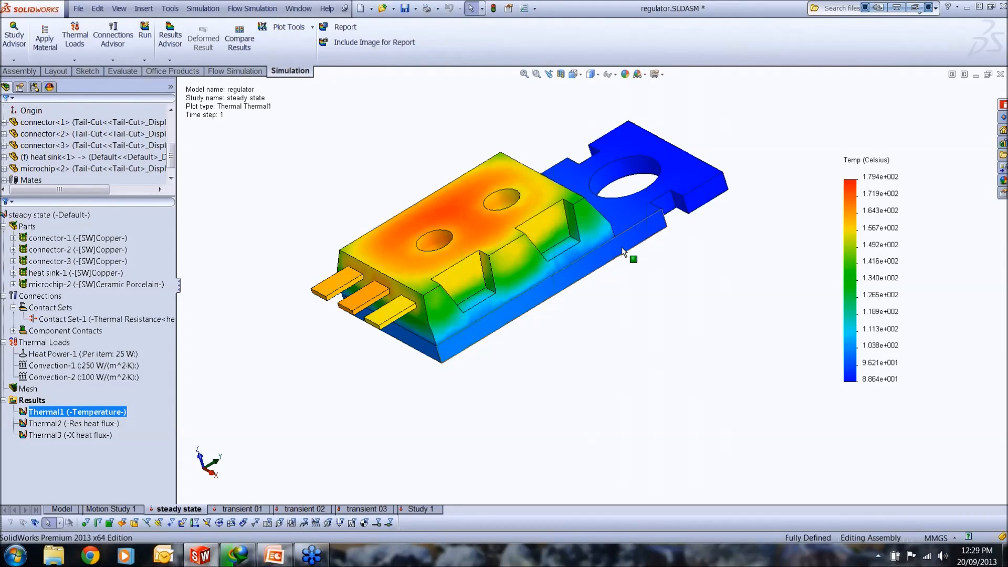
scroll(623, 252, down, 2)
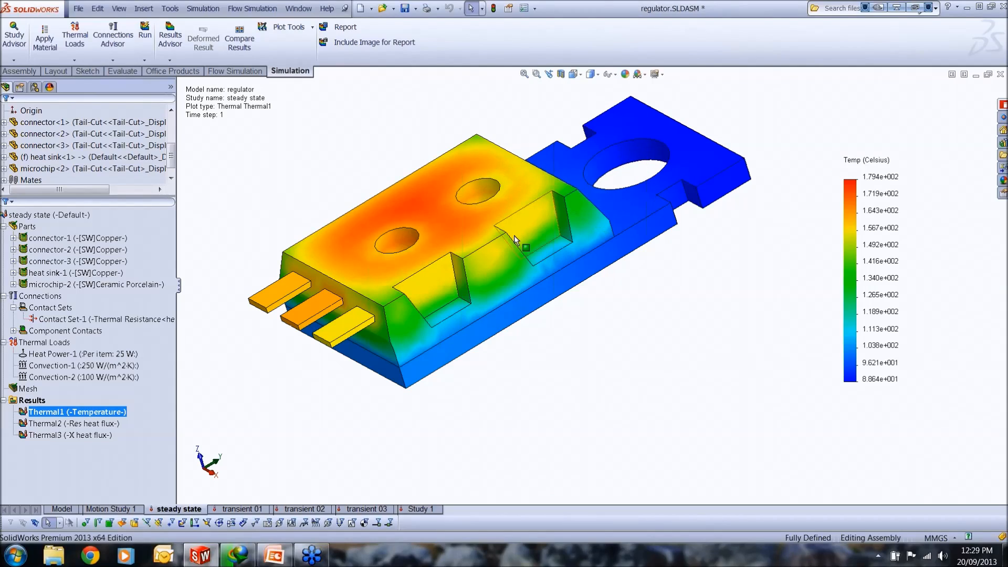
Step: Start section clipping on the Thermal1 temperature plot and cut it with the Right Plane after trying the Top Plane
right_click(117, 413)
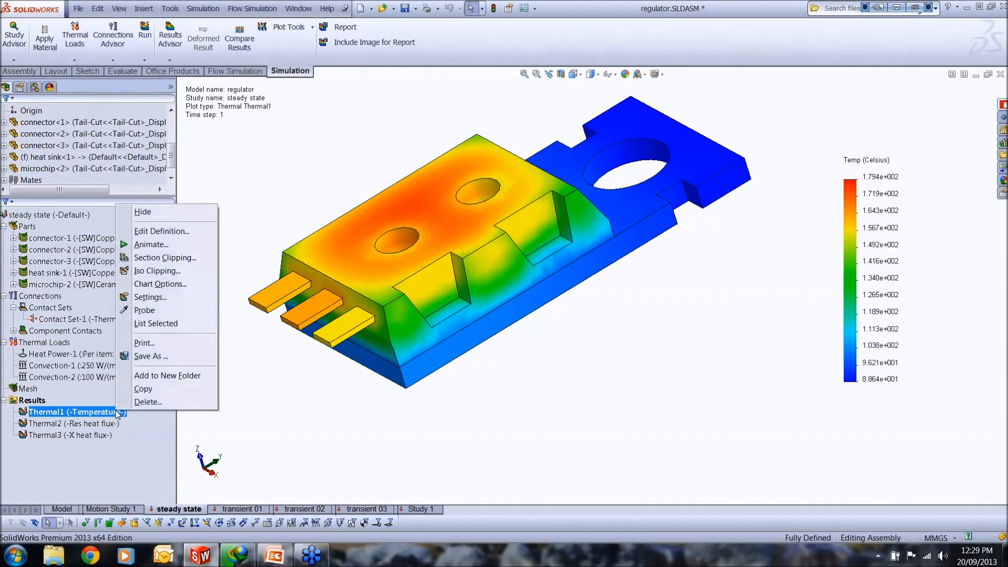
click(163, 257)
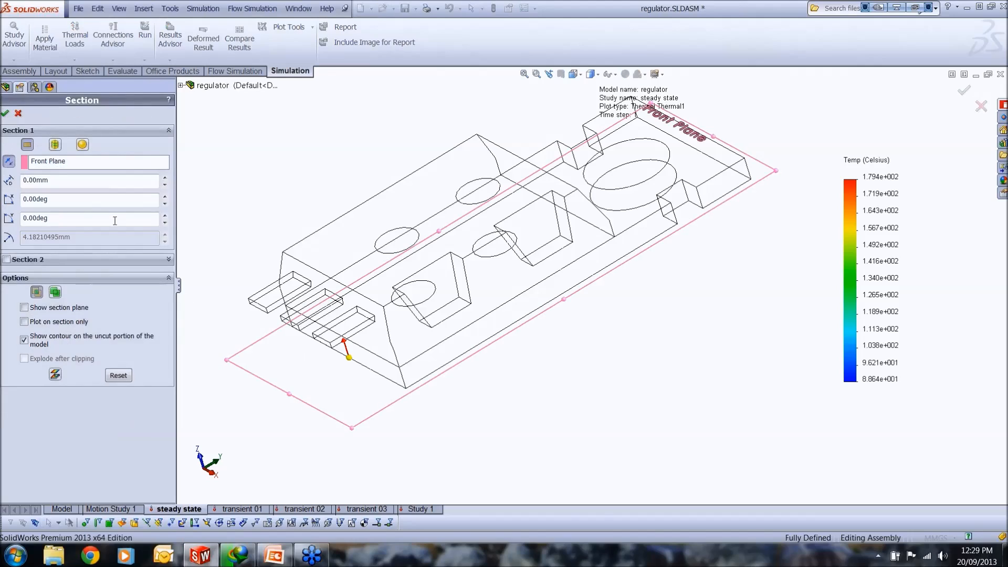
click(94, 164)
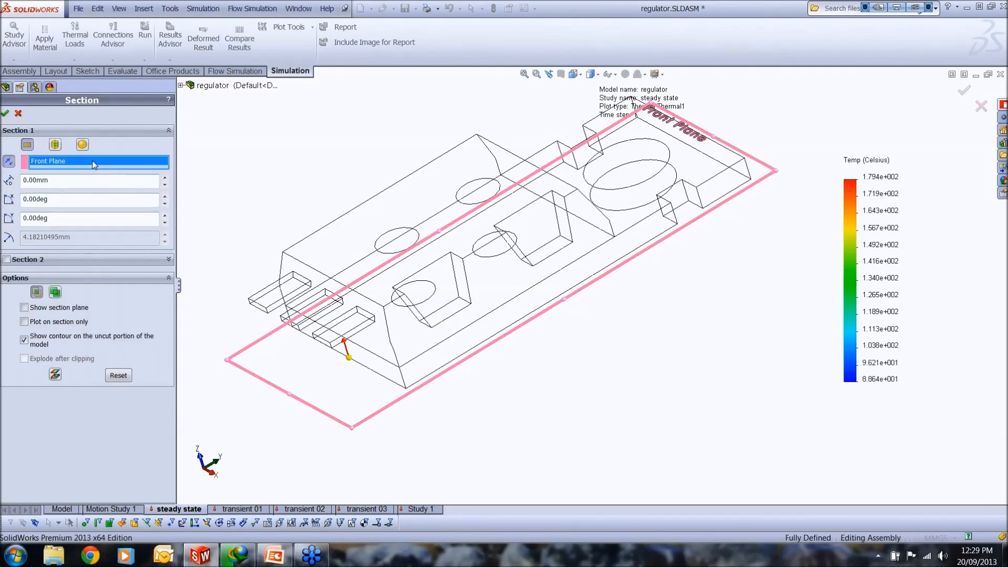
click(180, 85)
click(213, 131)
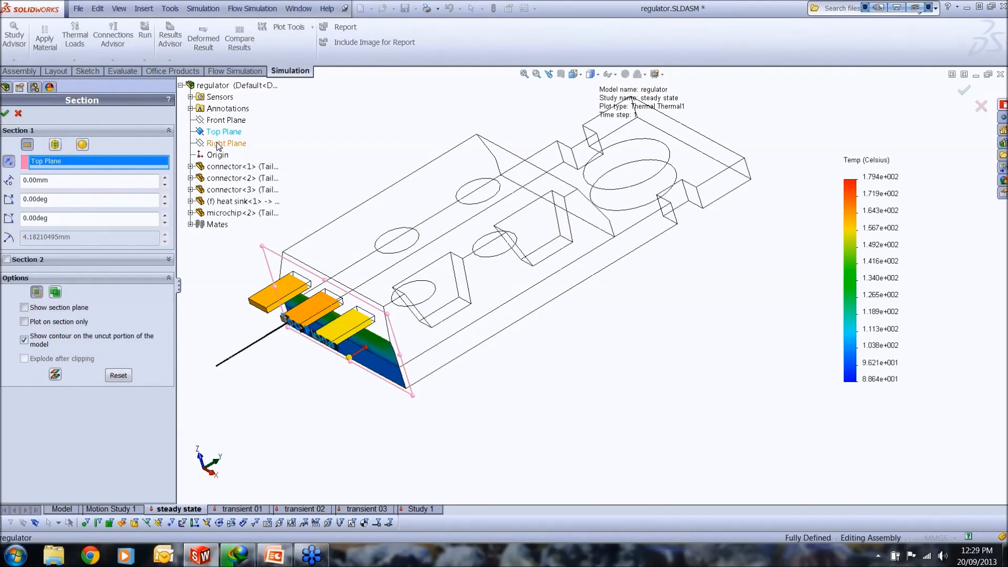
click(217, 143)
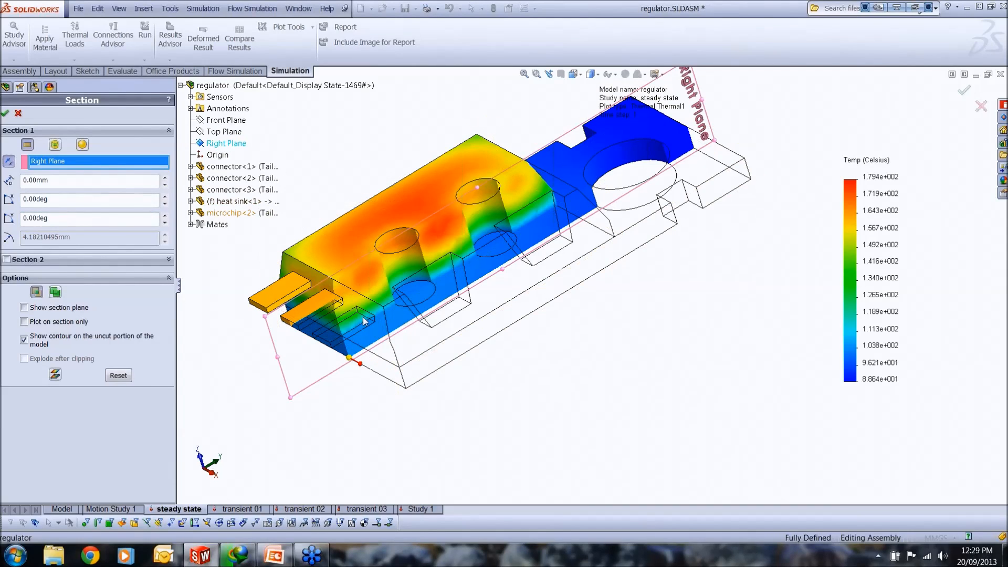
Step: Offset the planar section about 0.45 mm, set its first rotation to 15 degrees and try negative tilts on its second rotation before restoring 0 degrees
mouse_move(354, 363)
mouse_down()
mouse_move(405, 399)
mouse_move(308, 345)
mouse_move(407, 405)
mouse_move(358, 367)
mouse_up()
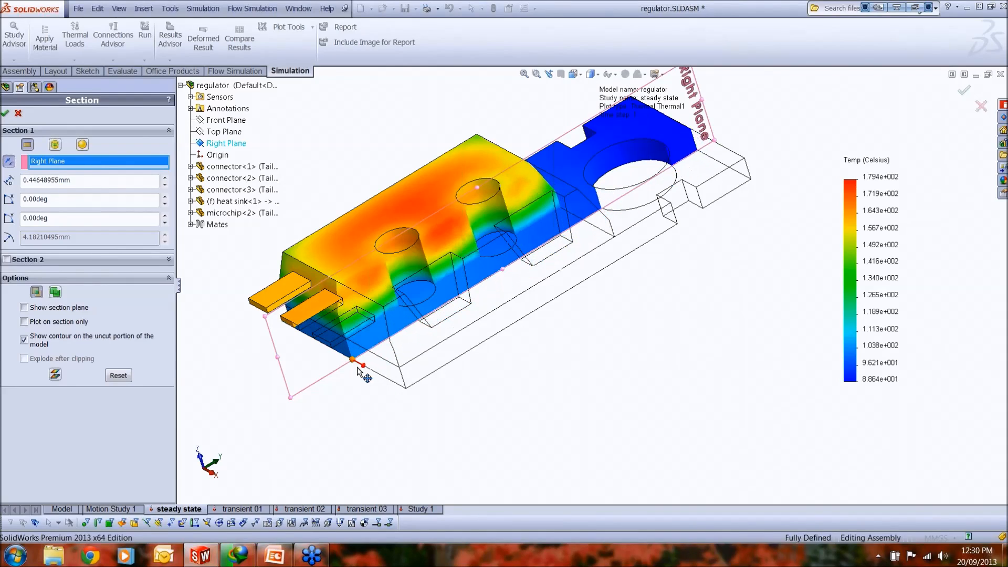
click(165, 197)
click(168, 197)
click(168, 197)
click(167, 198)
click(168, 197)
click(167, 197)
click(168, 198)
click(167, 197)
click(164, 197)
click(165, 222)
click(165, 222)
click(165, 223)
click(166, 223)
click(165, 222)
click(166, 222)
click(165, 223)
click(165, 222)
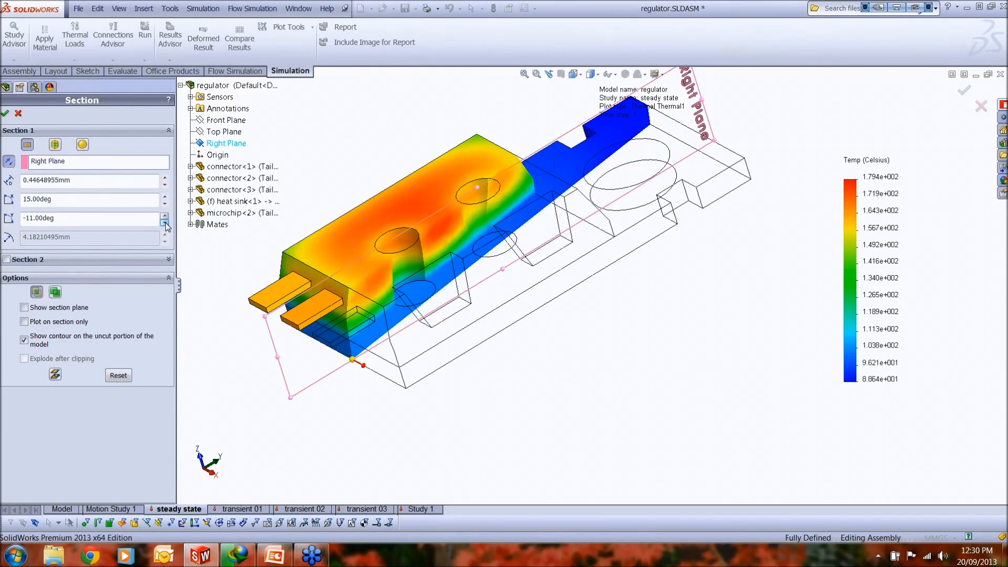
click(166, 215)
click(166, 216)
click(165, 216)
click(166, 216)
click(166, 216)
click(166, 216)
click(166, 216)
click(165, 216)
click(165, 216)
Step: Switch the clipping to a cylindrical section, try the Front Plane, and reference it to the Right Plane with a 6 degree first rotation
click(54, 145)
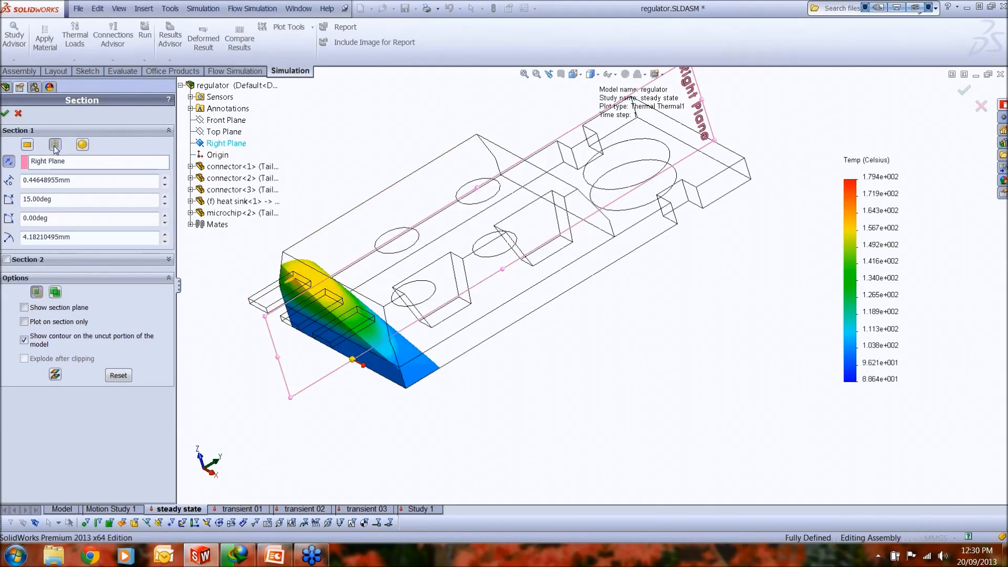
click(74, 162)
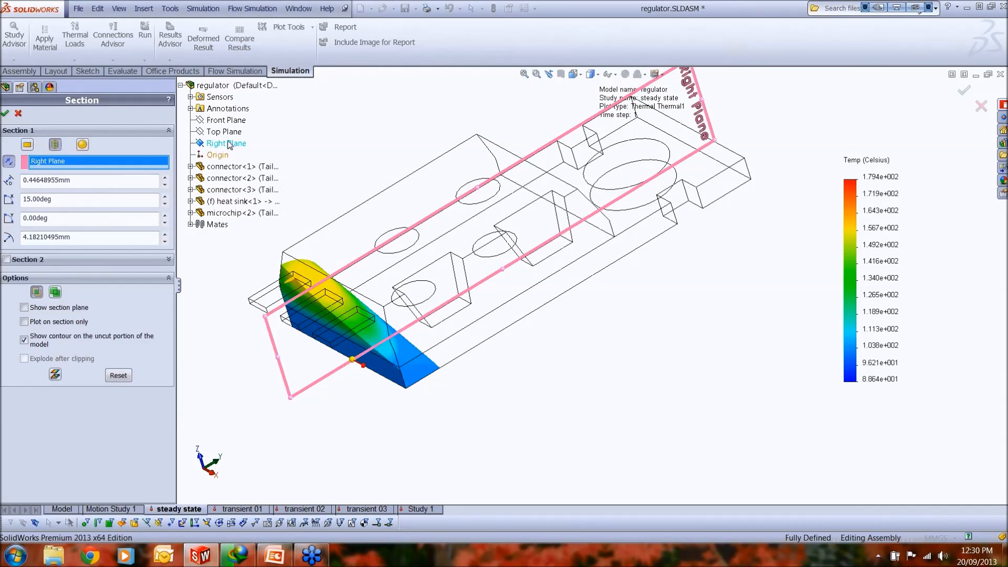
click(225, 121)
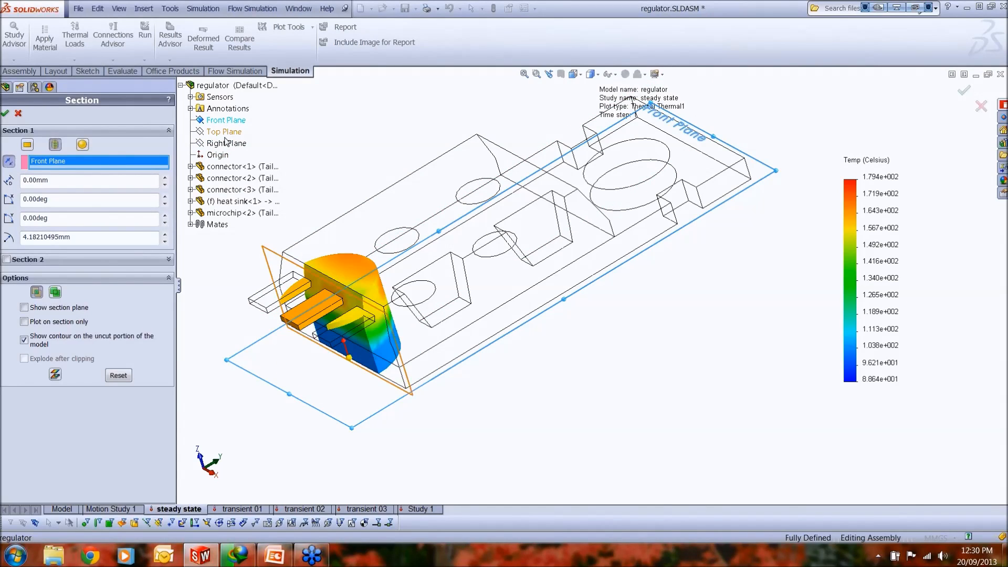
click(225, 144)
click(165, 197)
click(165, 198)
click(165, 197)
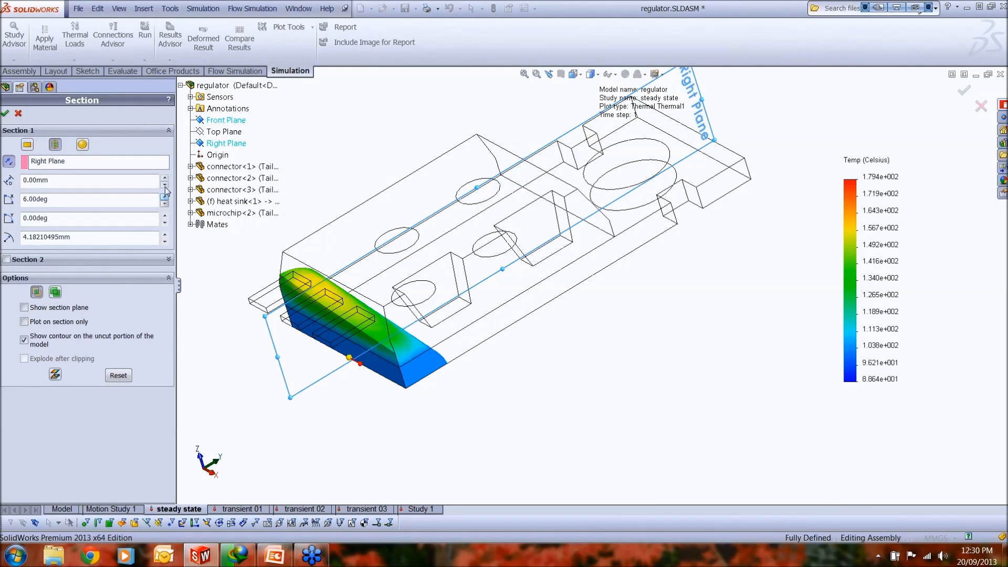
click(165, 178)
click(165, 185)
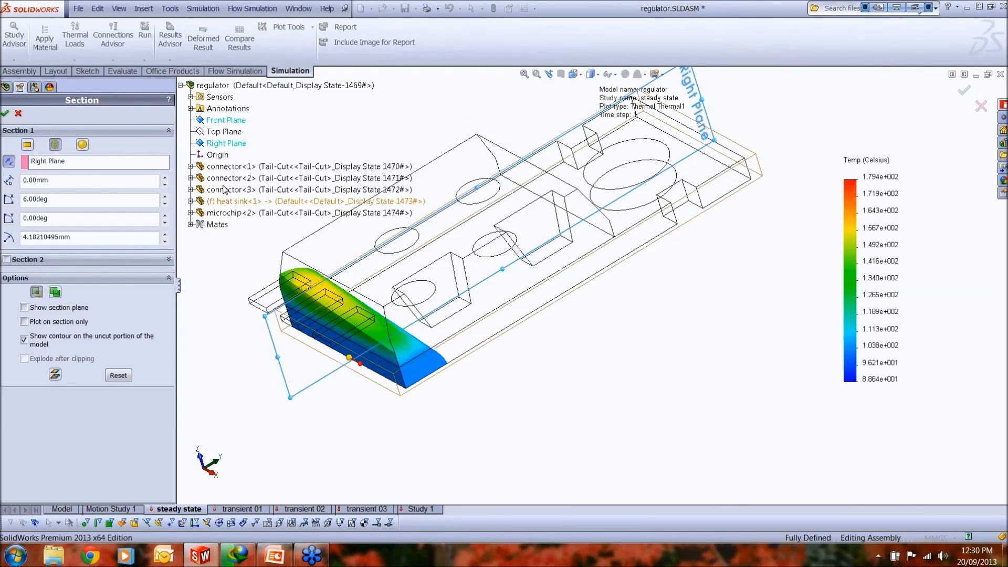
Step: Reference the cylindrical section to the Top Plane, offset it about -2.08 mm, and cancel the section clipping
click(98, 162)
click(223, 132)
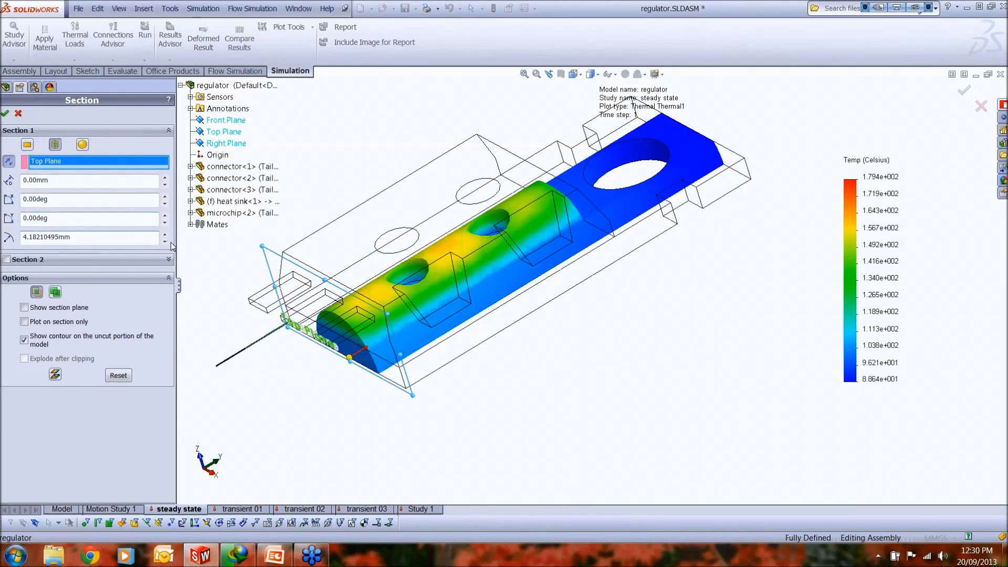
drag(349, 357, 300, 330)
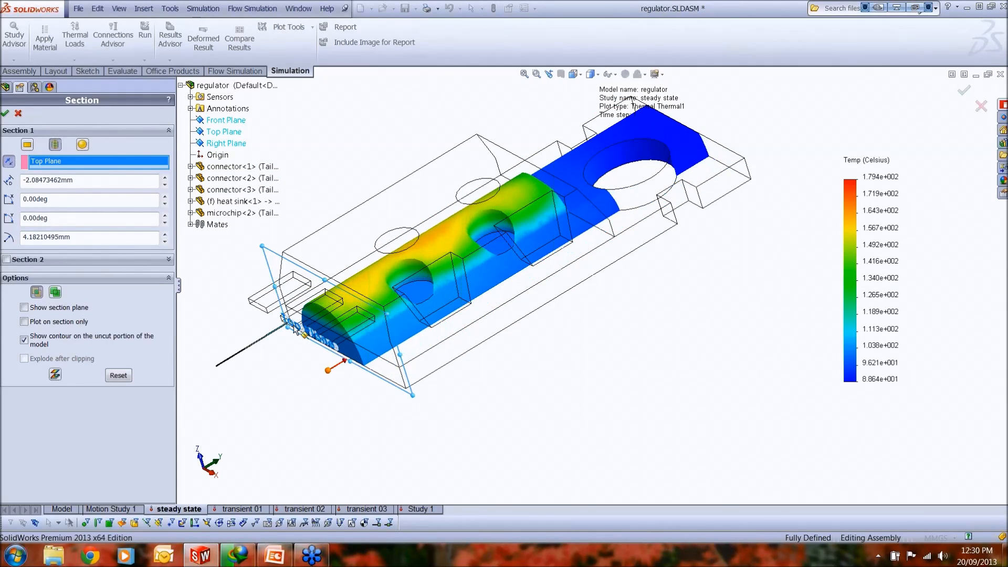
click(18, 113)
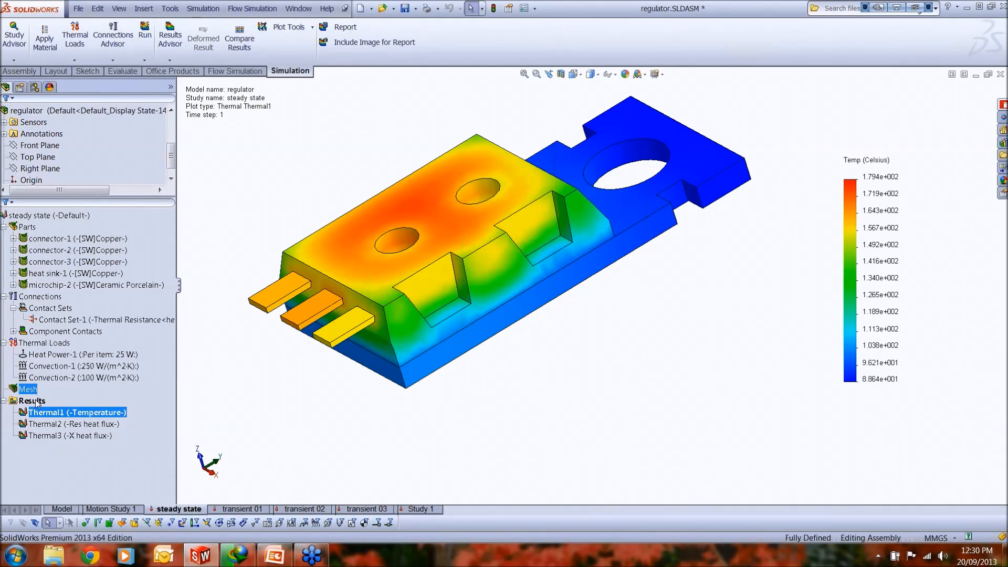
Step: Display the Thermal2 resultant heat flux plot and examine the heat flux around the heat sink's side notch and hole
double_click(65, 425)
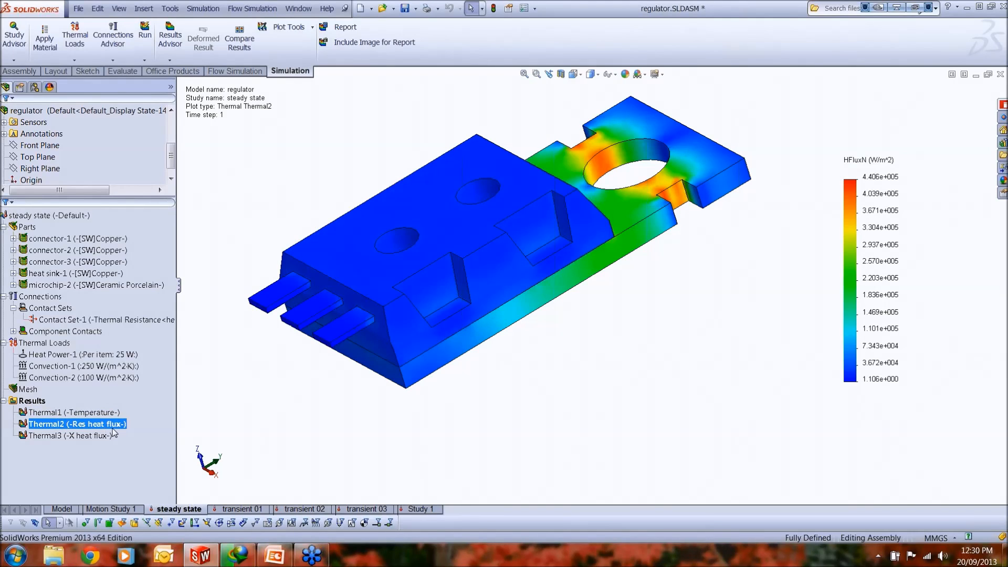
middle_drag(639, 364, 580, 335)
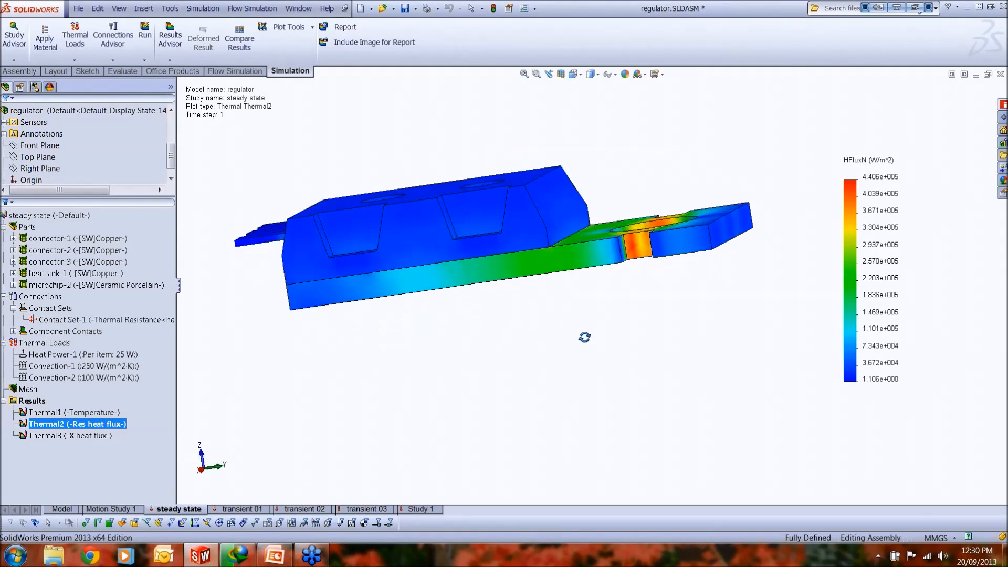
scroll(640, 250, down, 3)
middle_drag(630, 260, 609, 268)
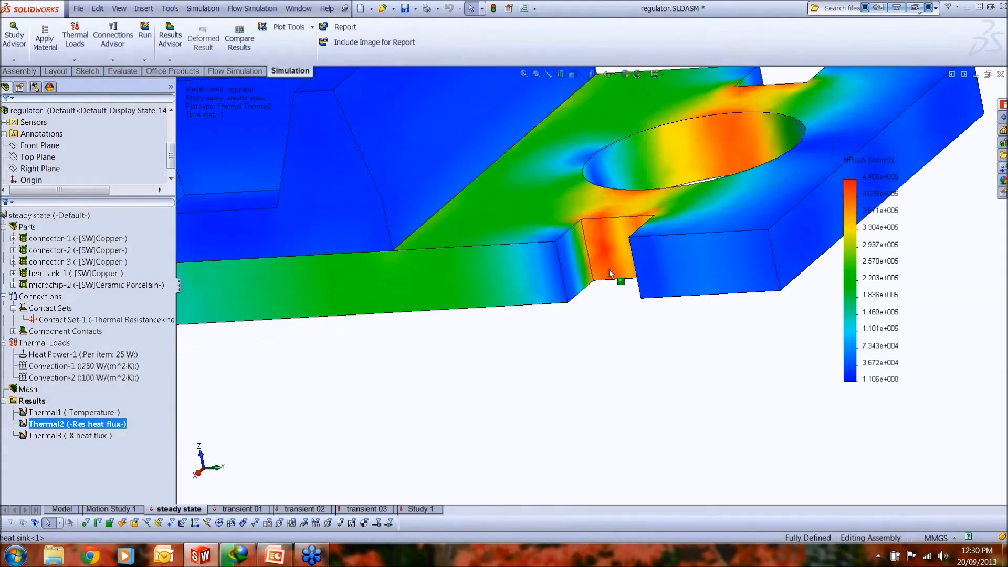
Step: Probe the resultant heat flux at three locations on the heat sink's side notch face and move one callout clear of the model
click(608, 263)
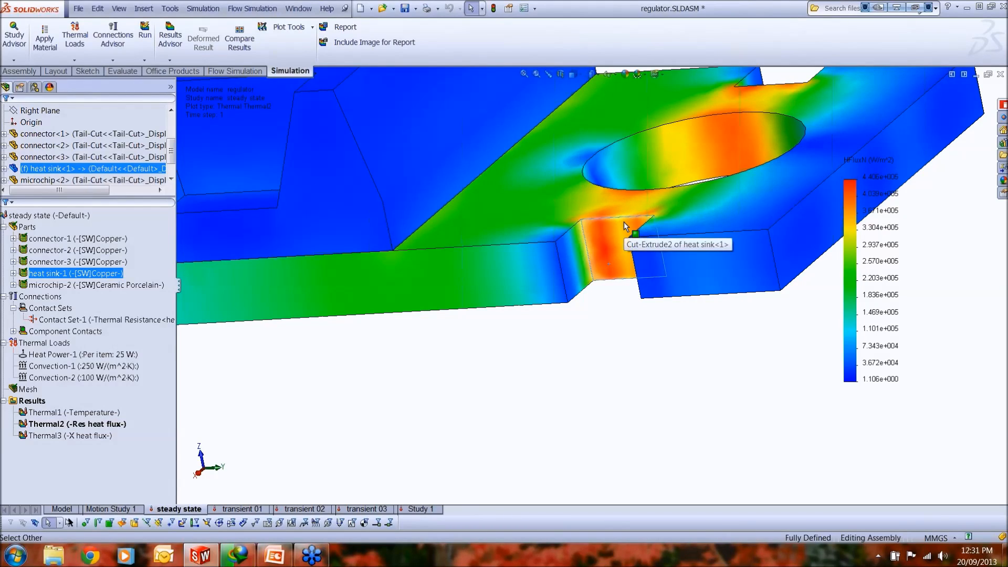
click(312, 29)
click(302, 69)
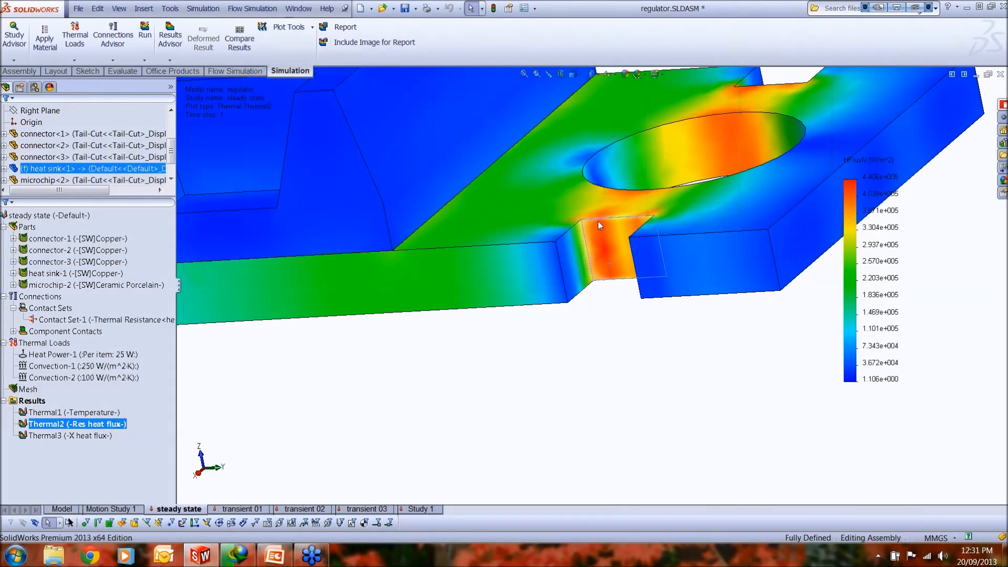
click(604, 248)
click(590, 265)
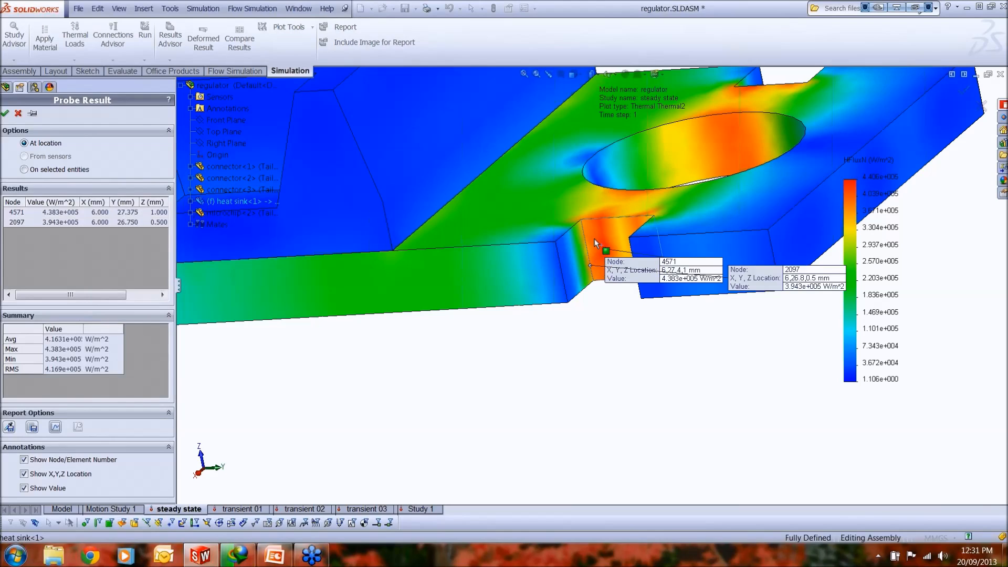
click(602, 234)
drag(674, 284, 618, 356)
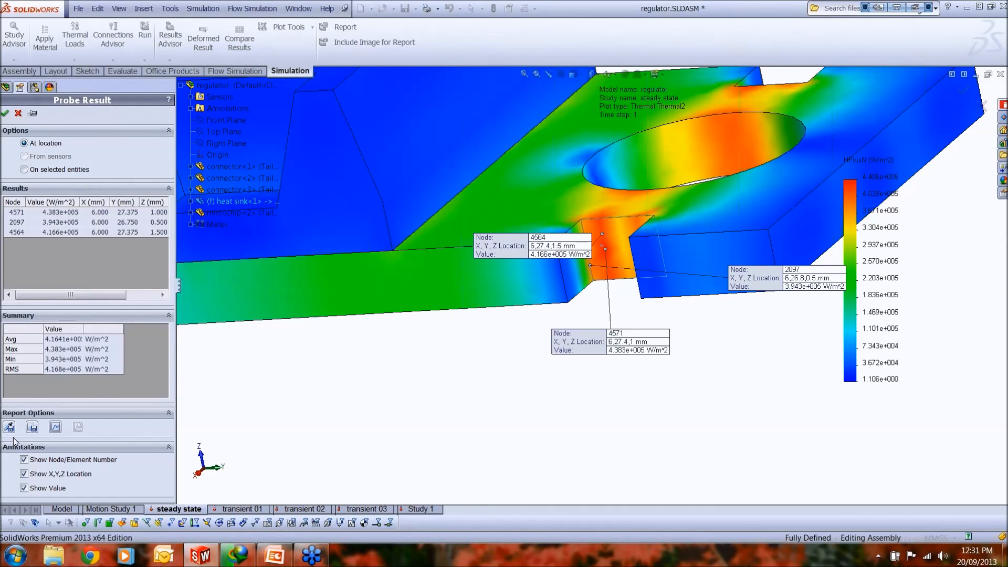
Step: Graph the probed heat flux values by node, and close the graph and the probe
click(55, 427)
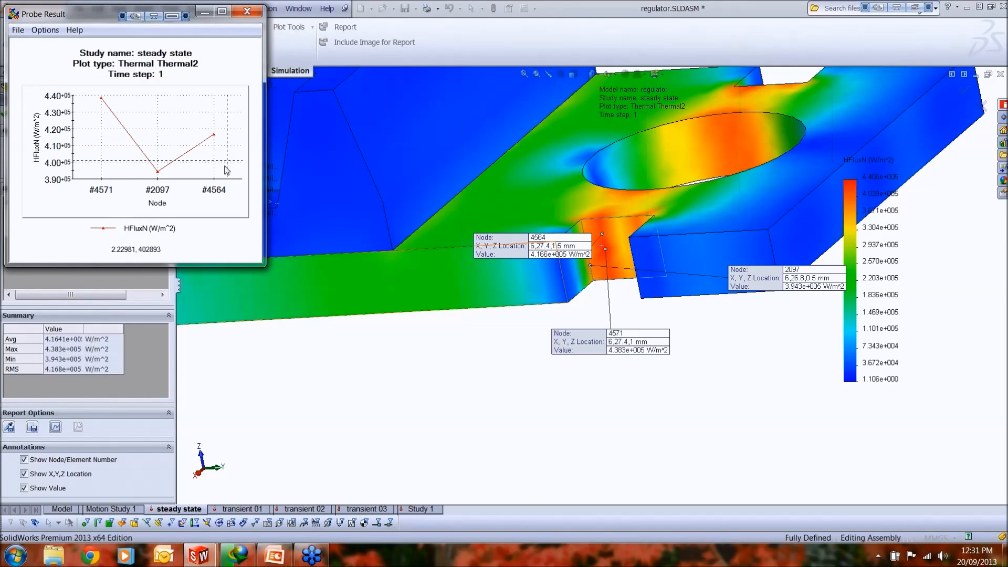
click(247, 10)
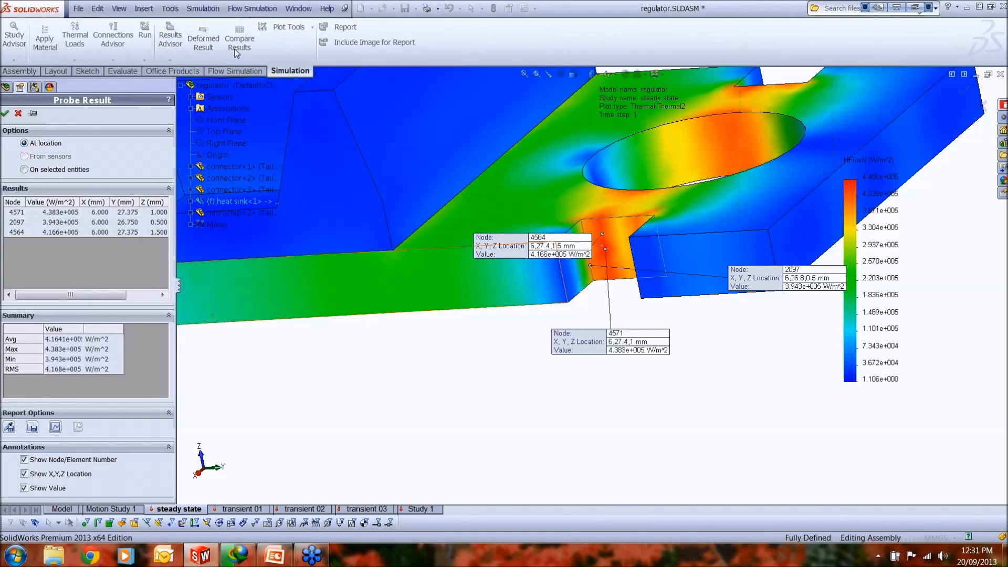
click(18, 114)
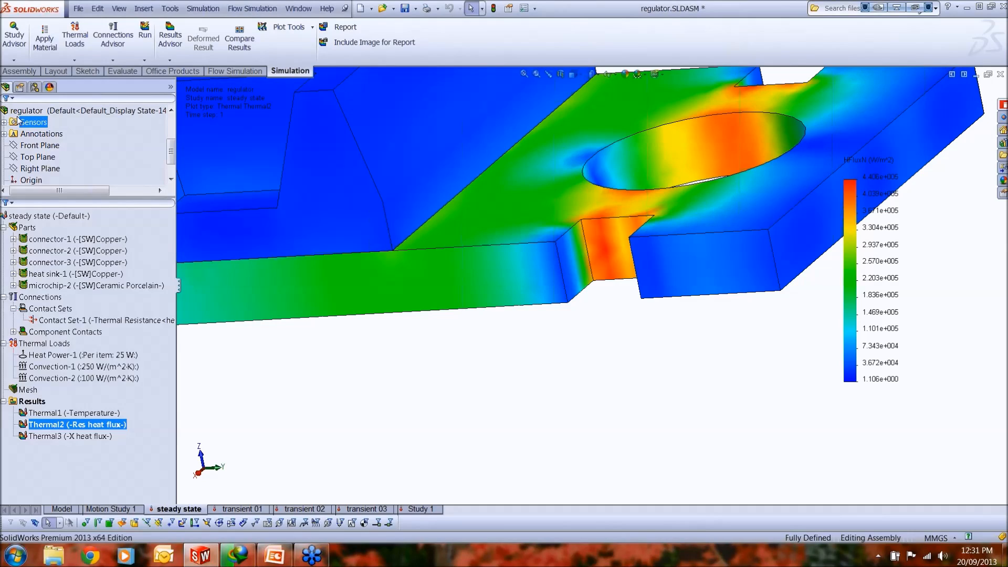
Step: List the heat power in Watt for the heat sink's side notch face and close the listing
click(64, 456)
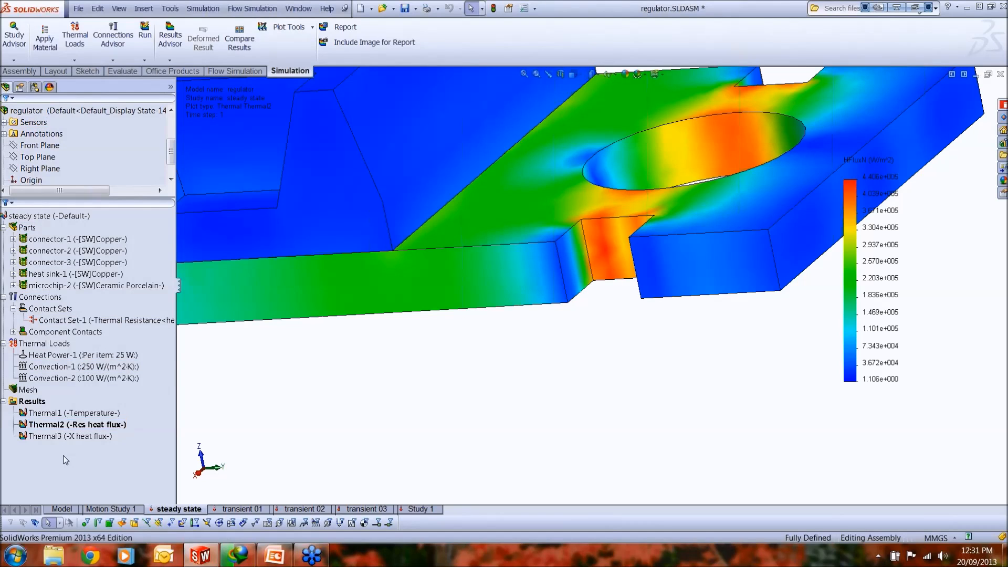
right_click(42, 407)
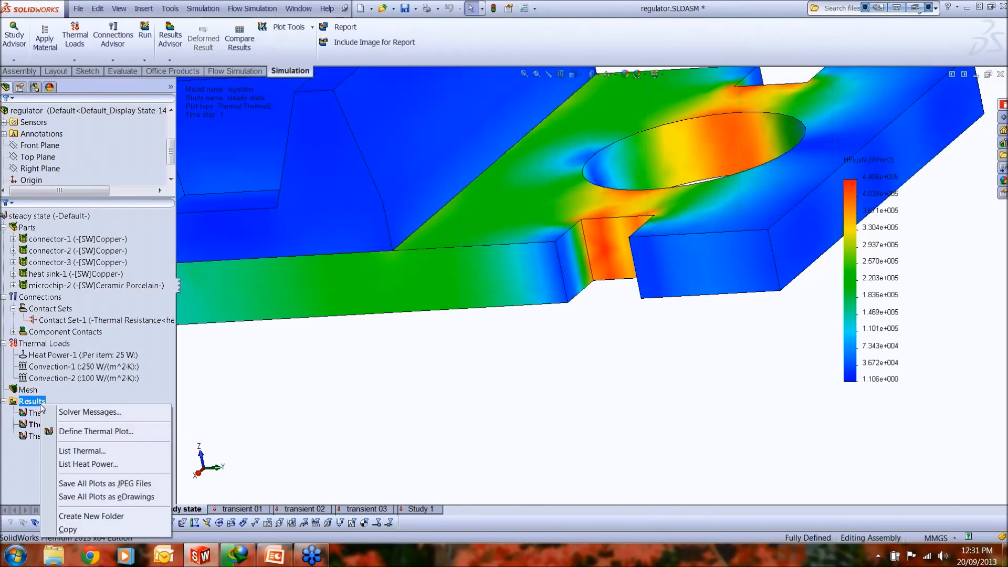
click(88, 464)
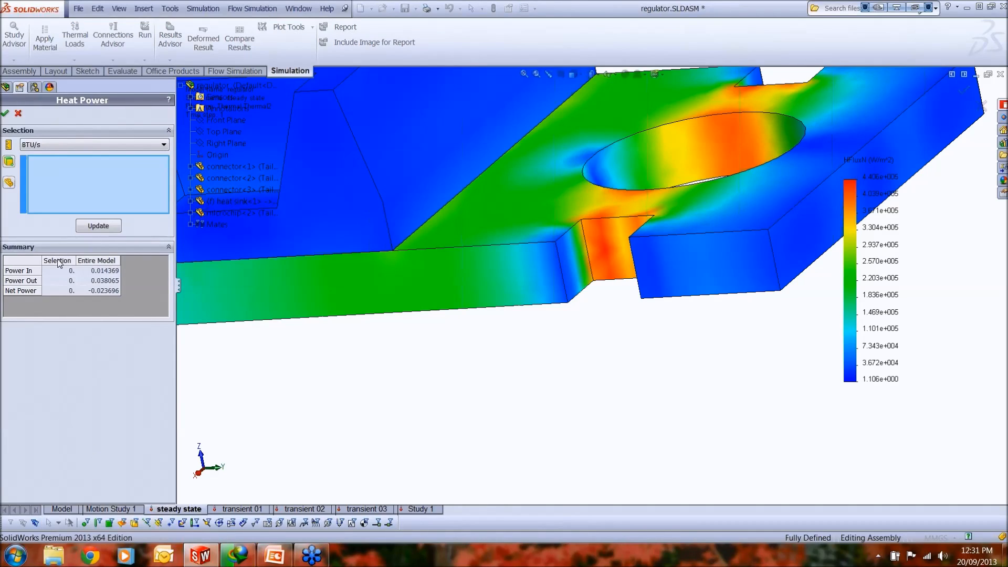
click(90, 146)
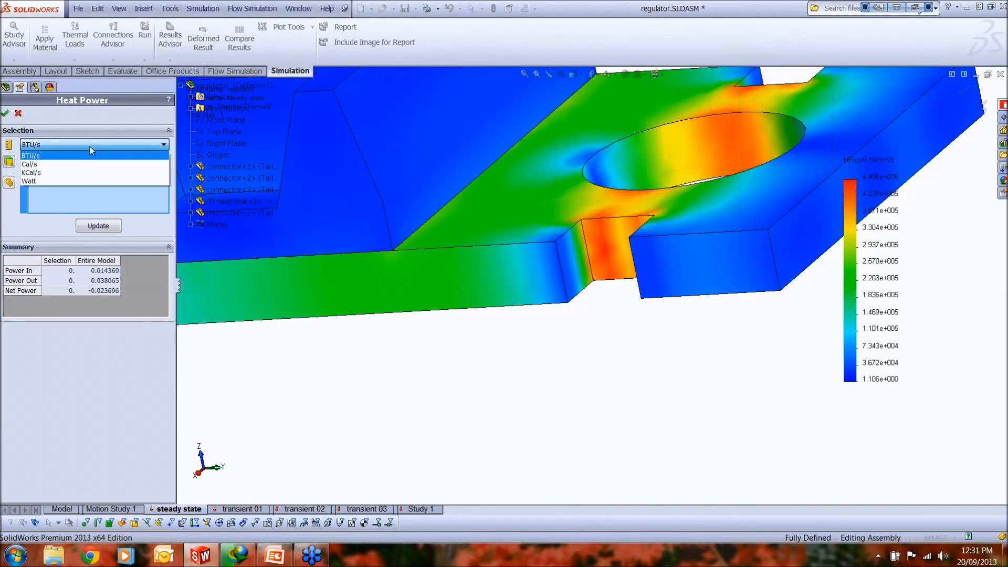
click(86, 181)
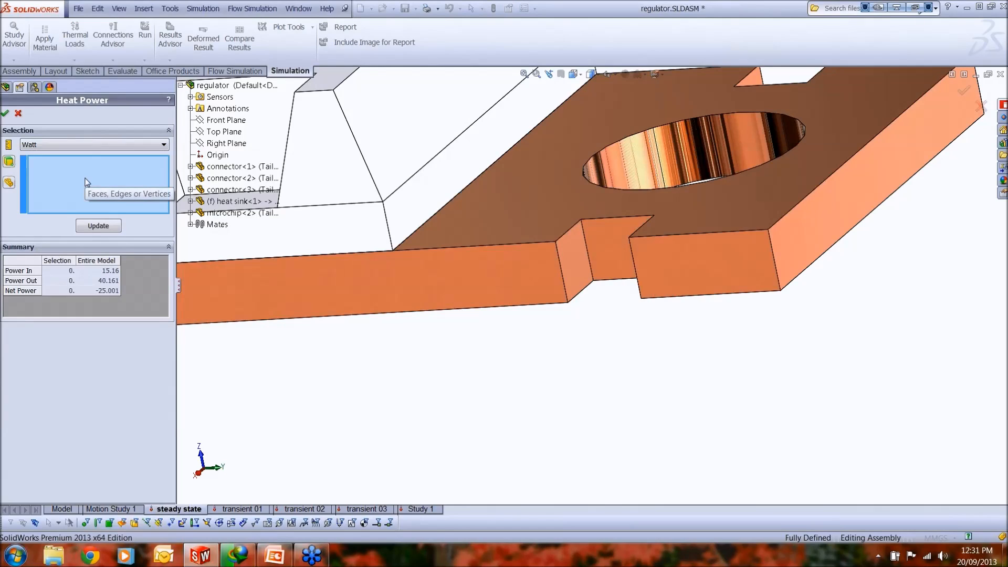
click(604, 265)
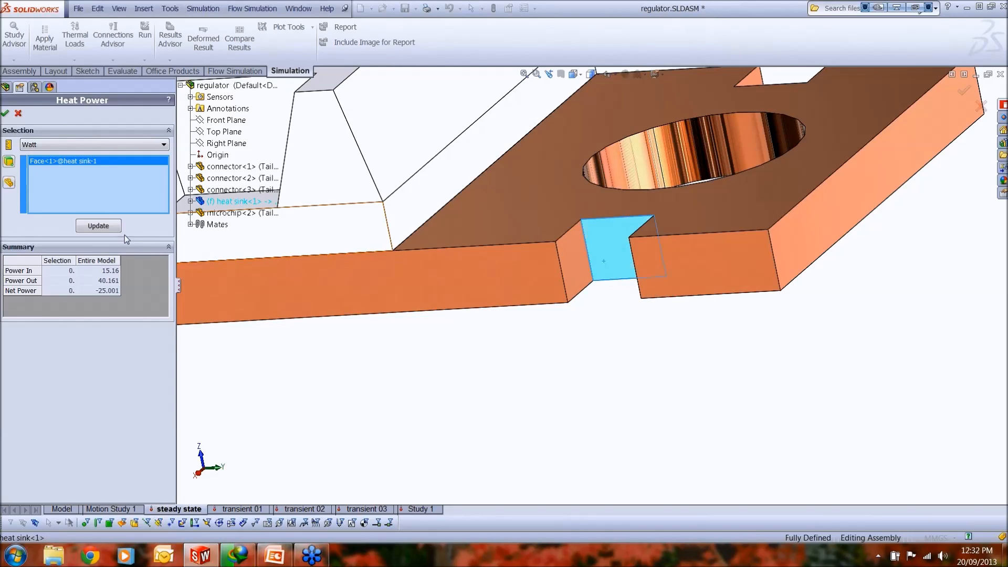
click(107, 227)
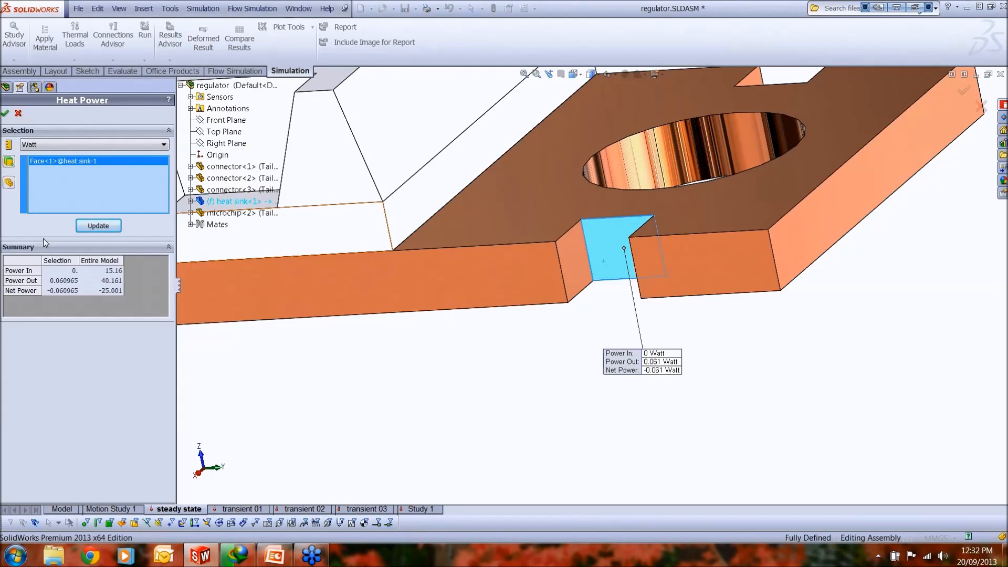
click(18, 113)
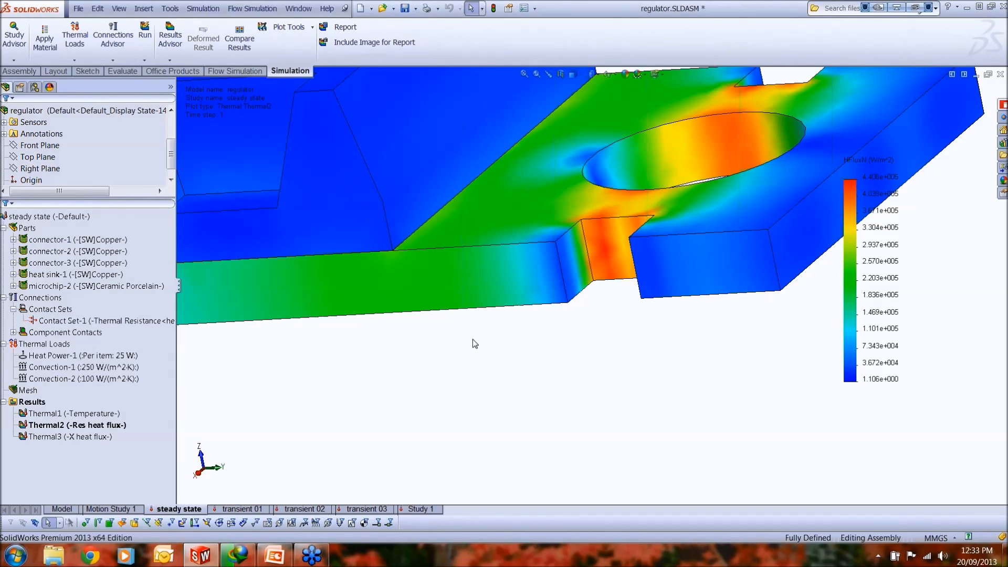
Step: View the resultant heat flux over the whole regulator and switch to the transient 01 study
scroll(513, 342, up, 5)
middle_drag(495, 338, 563, 331)
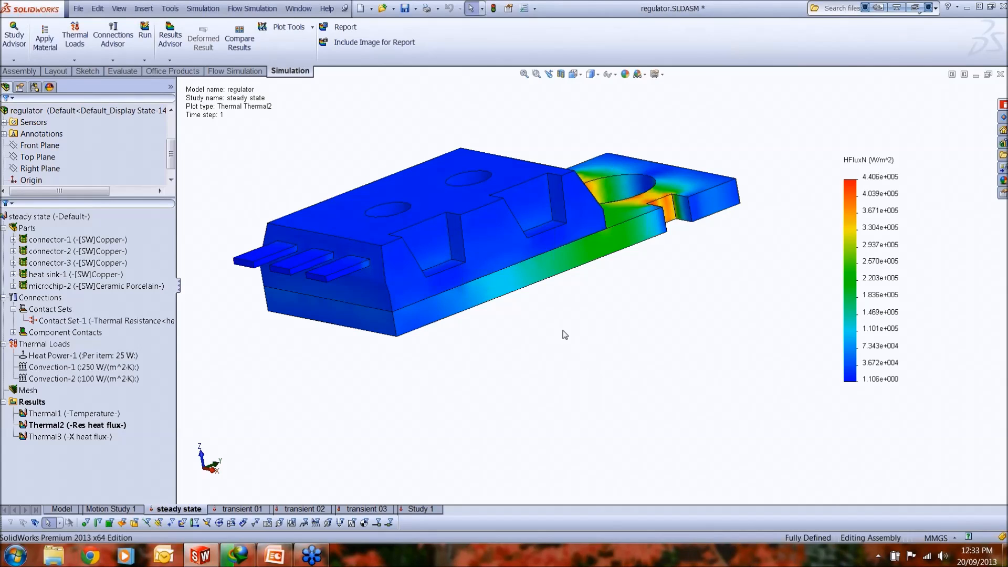
mouse_move(495, 243)
middle_down()
mouse_move(506, 261)
mouse_move(496, 258)
middle_up()
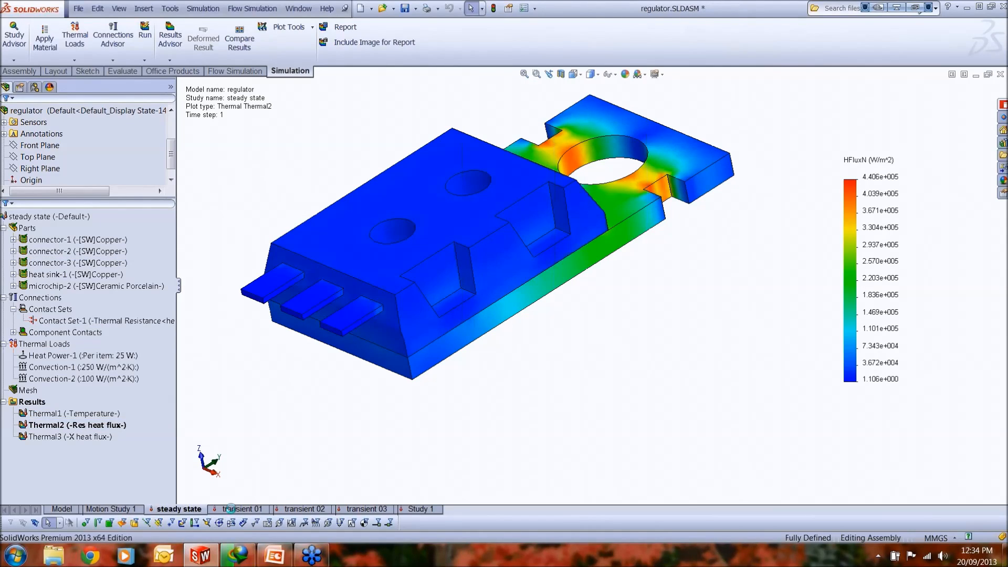
click(230, 508)
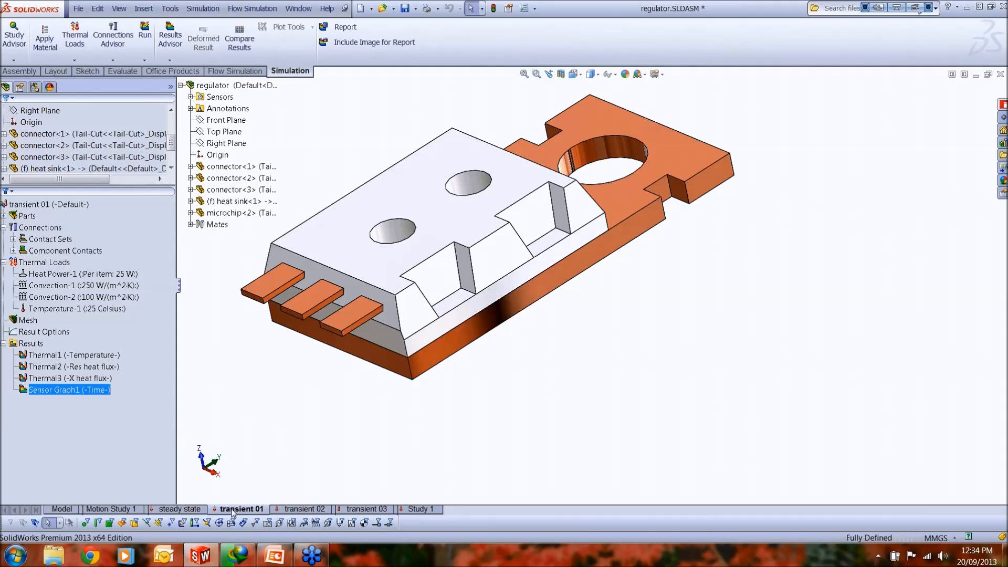
Step: Examine the total time and time increment in the transient 01 study's properties and leave them without changes
click(74, 228)
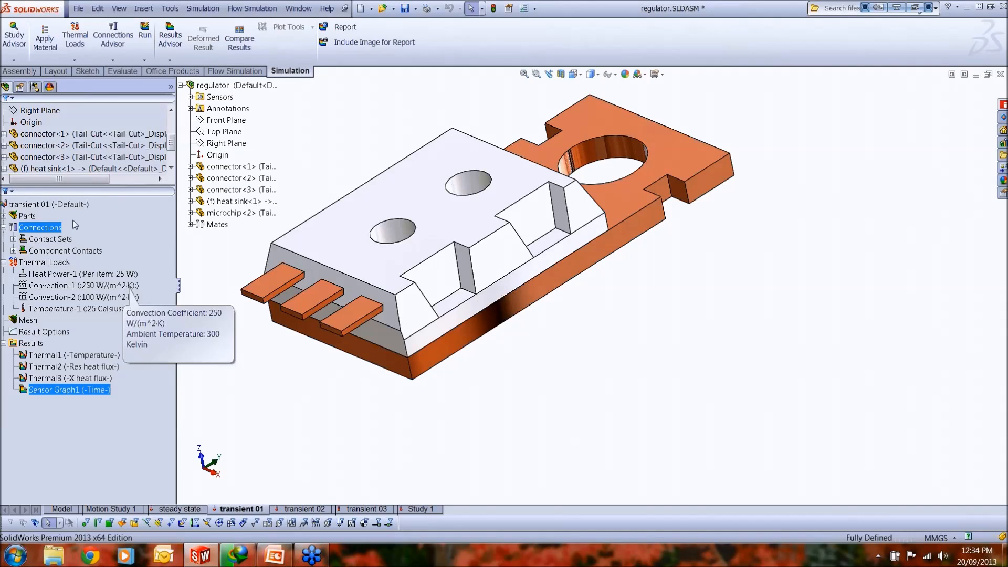
click(58, 204)
right_click(57, 205)
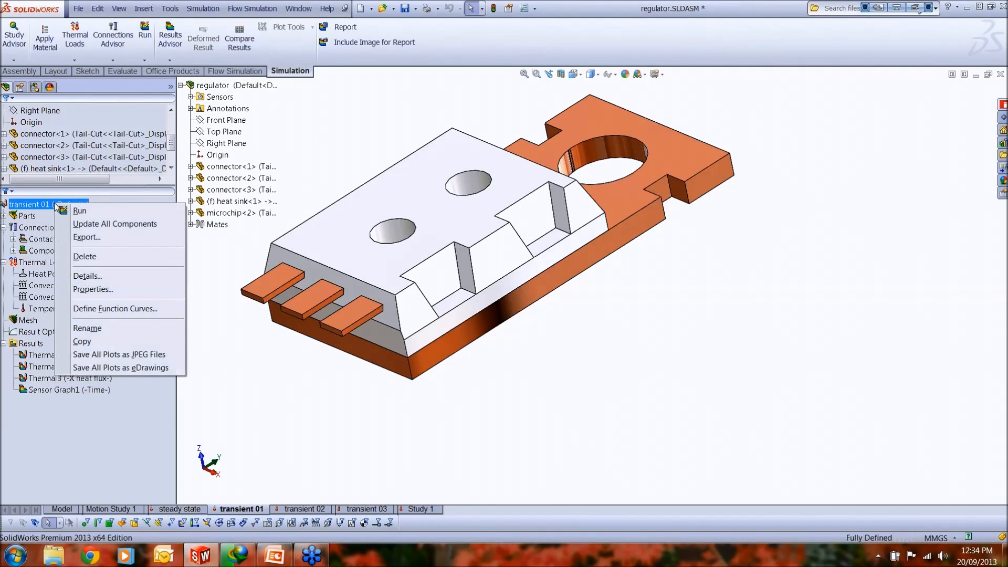
click(89, 289)
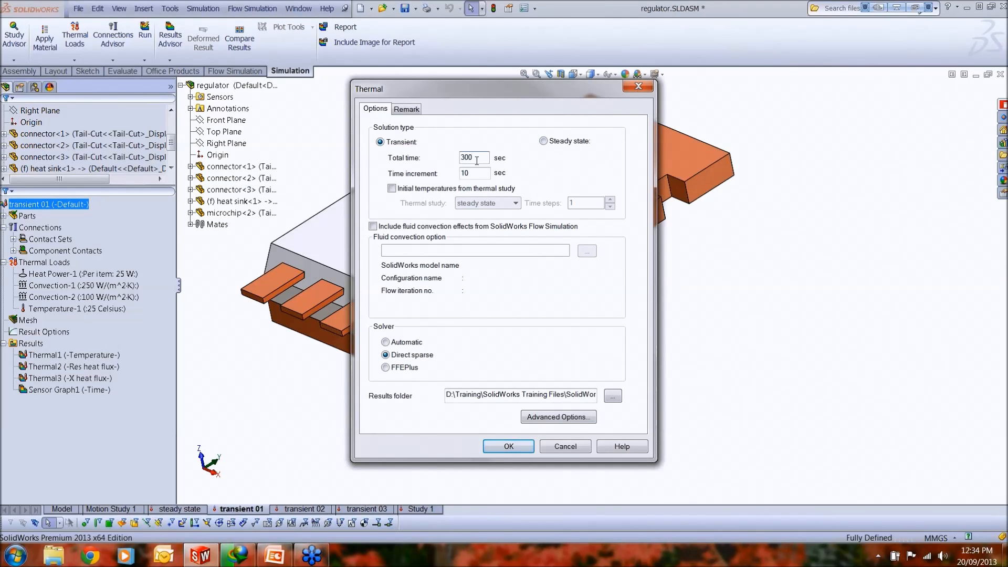
click(473, 173)
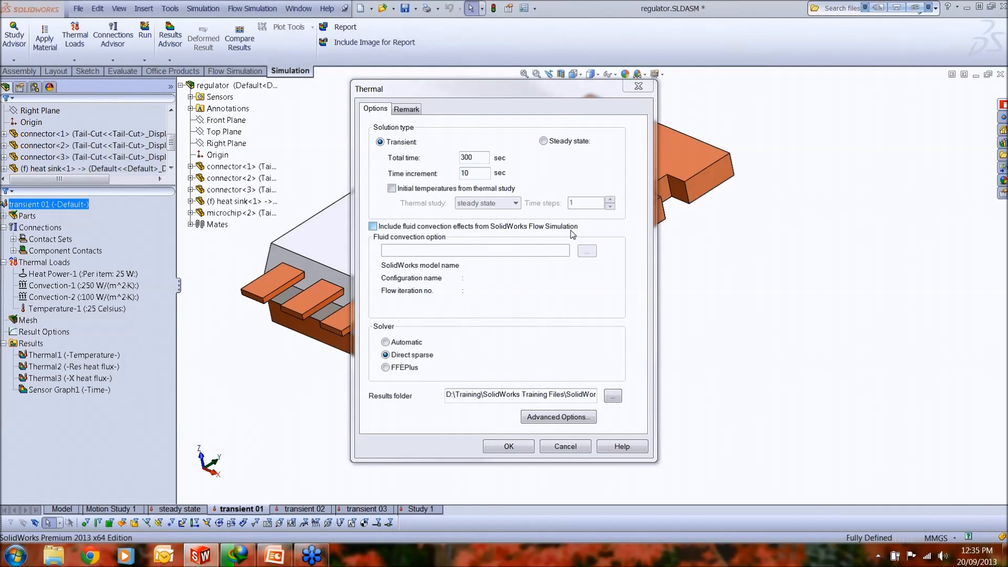
drag(499, 96, 734, 120)
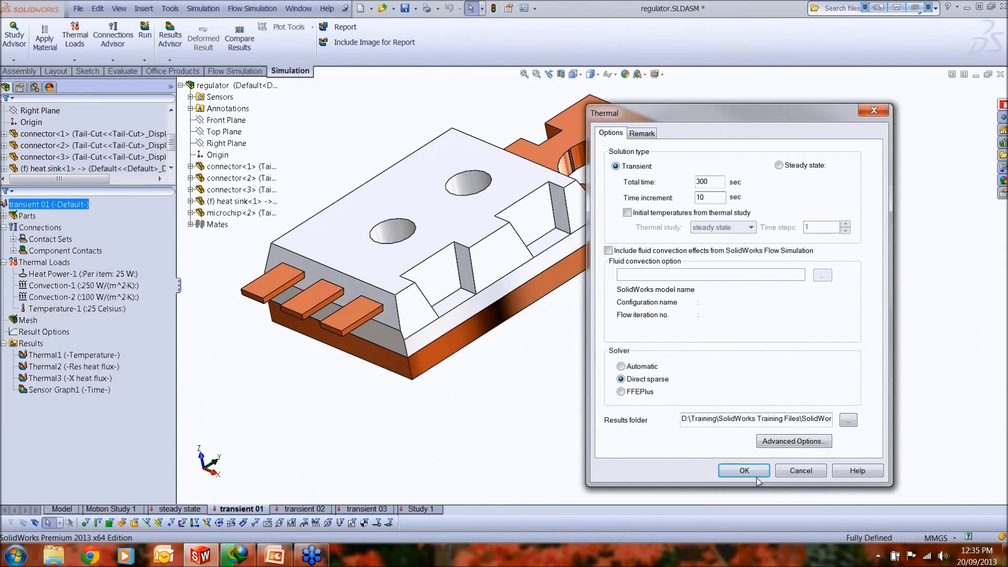
click(790, 471)
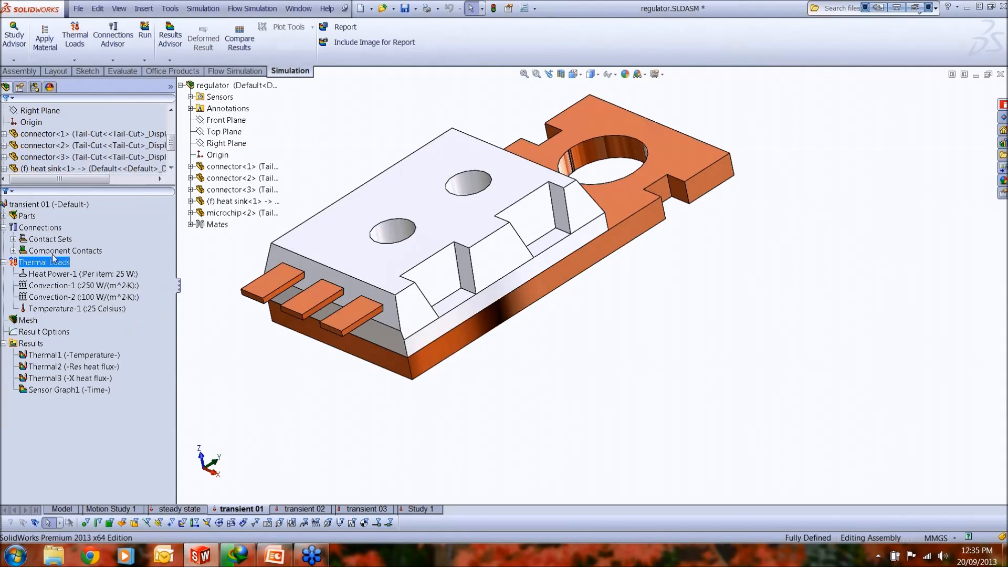
Step: Expand the contact sets and highlight the thermal resistance contact between the heat sink and the microchip
click(19, 240)
click(14, 239)
click(60, 251)
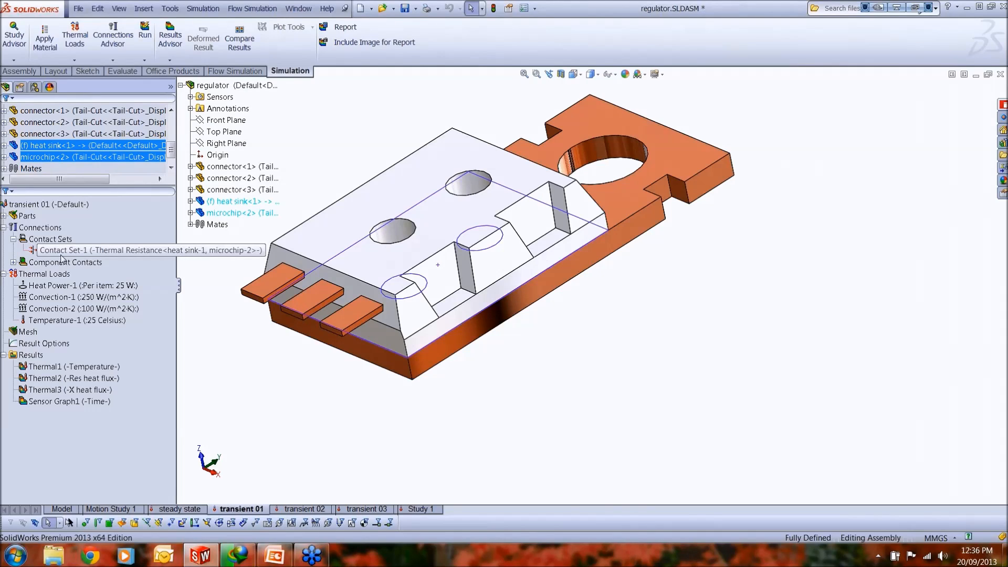
click(262, 361)
scroll(527, 305, up, 1)
scroll(527, 304, up, 2)
middle_drag(528, 298, 535, 251)
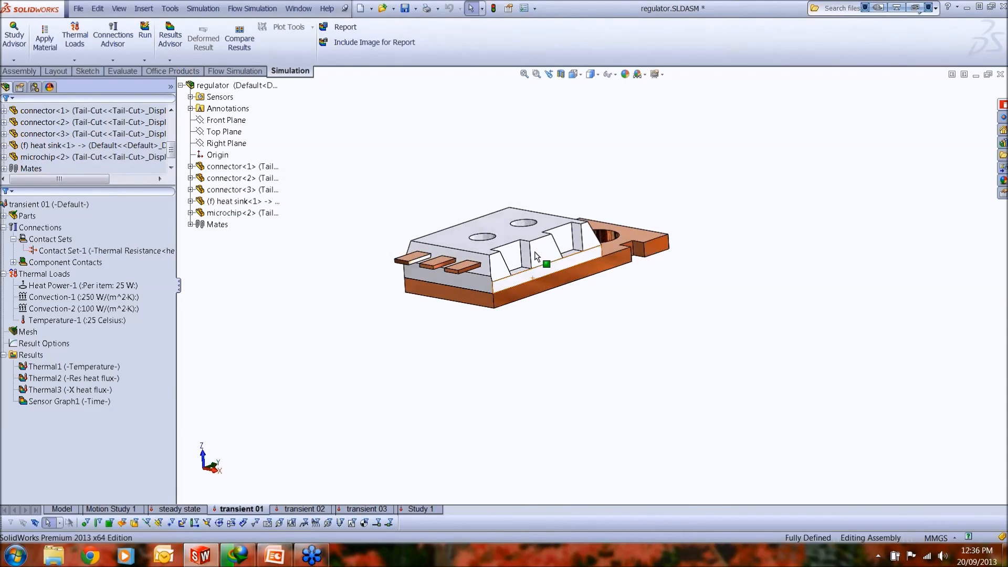
Step: Open the definition of the initial temperature load to check its components and unit, and cancel it
right_click(42, 278)
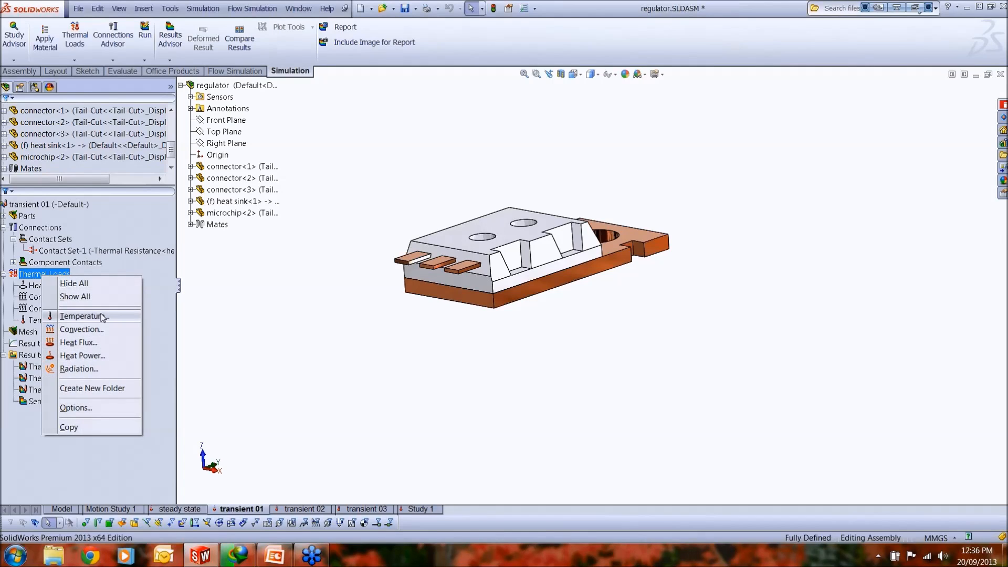
click(218, 312)
click(84, 321)
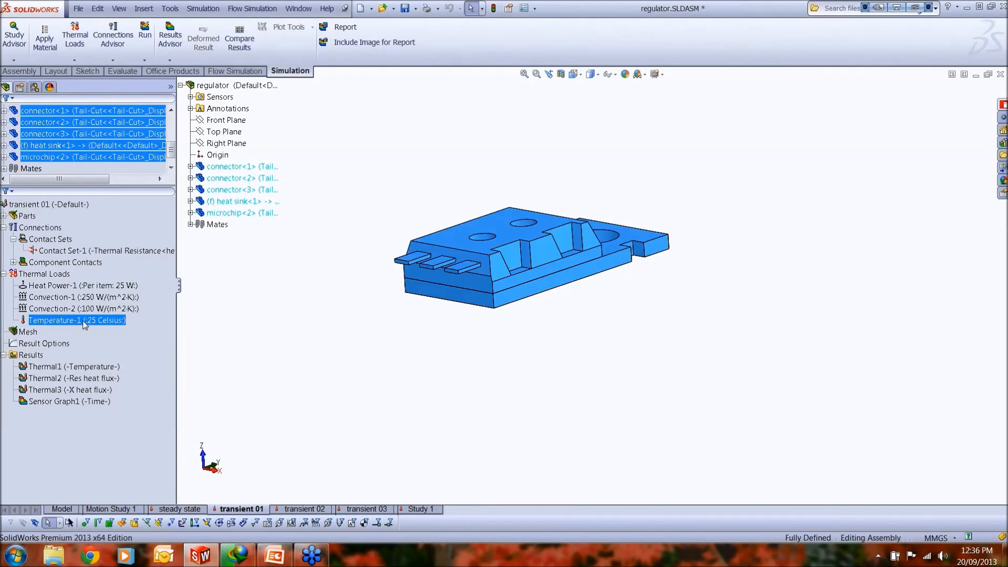
right_click(84, 324)
click(178, 339)
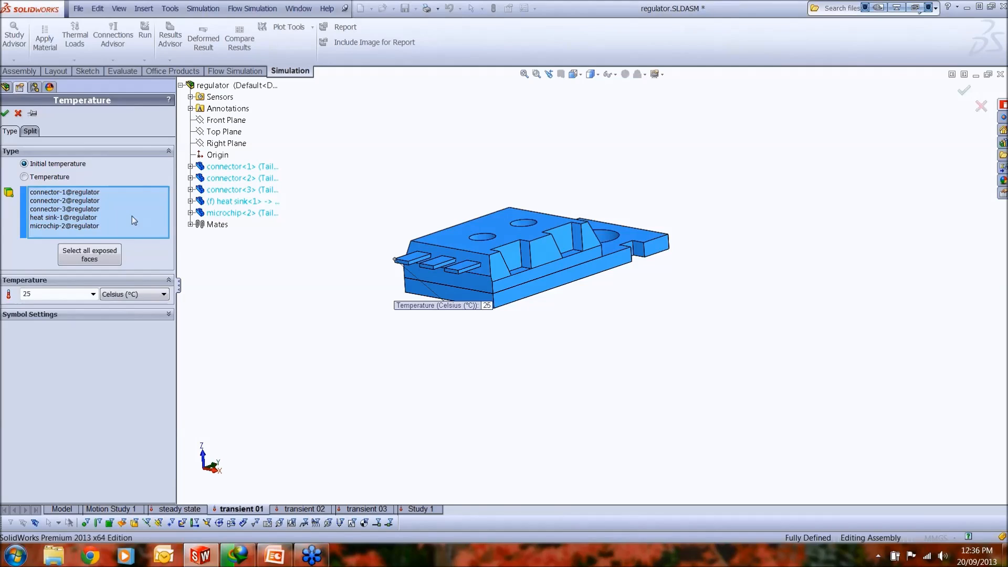
middle_drag(542, 344, 624, 330)
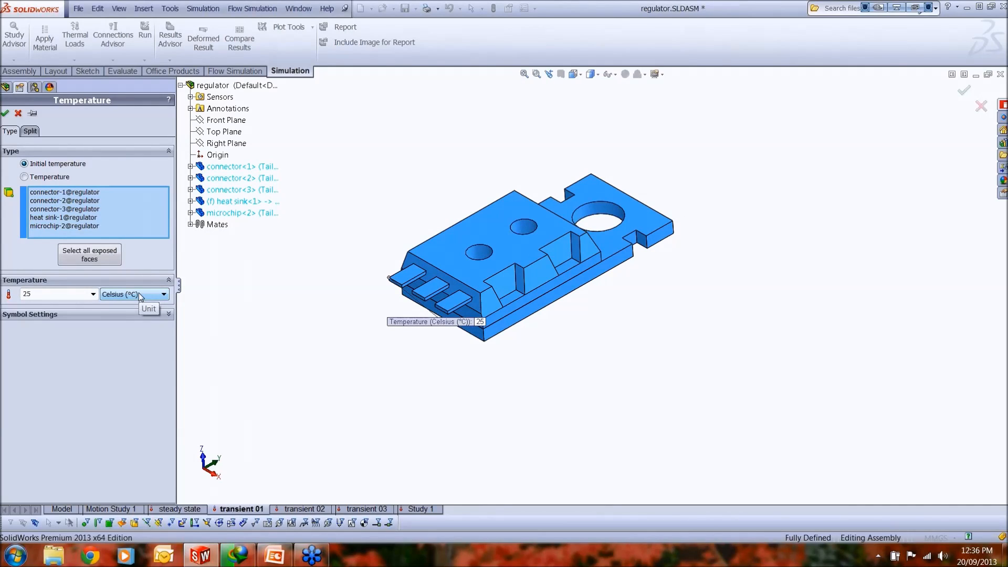
click(18, 116)
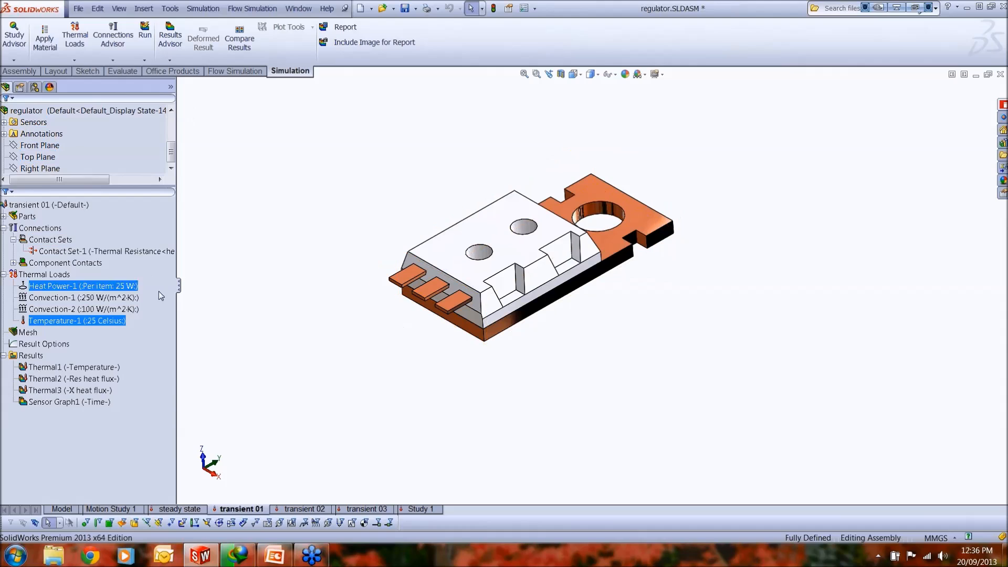
Step: Highlight the heat power and the two convection loads in turn to check which faces and bodies they act on
click(107, 289)
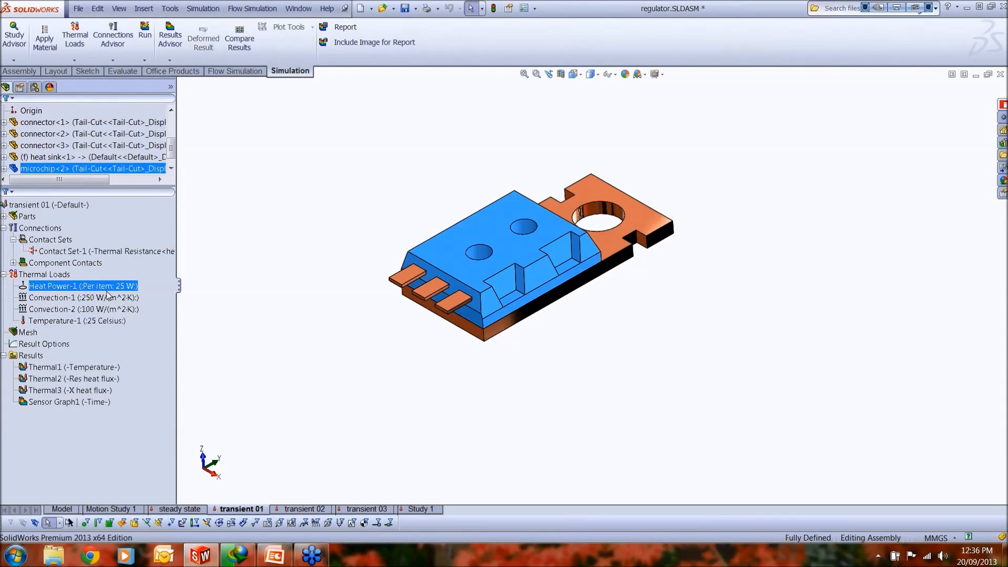
click(106, 298)
click(102, 308)
click(101, 300)
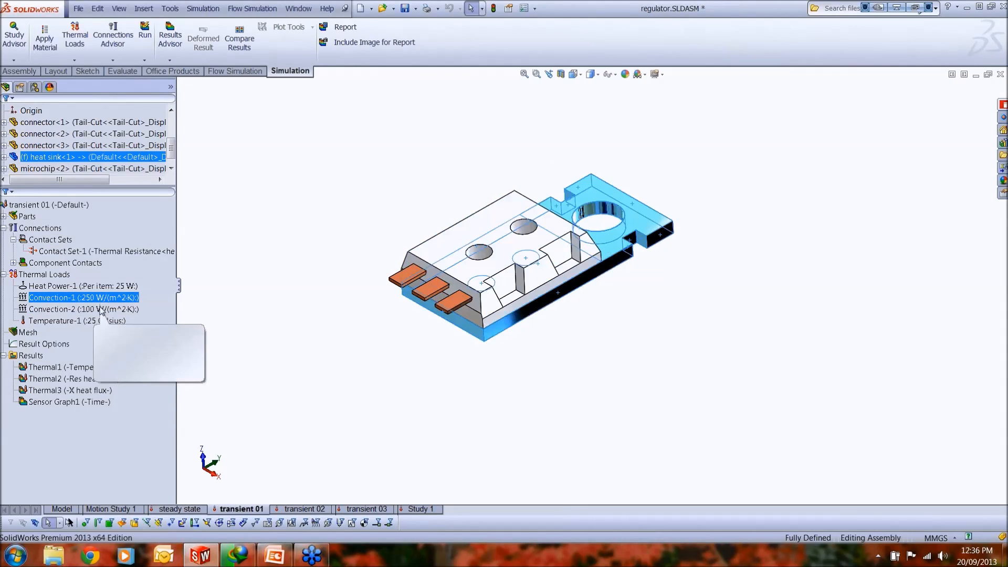
click(100, 308)
click(100, 299)
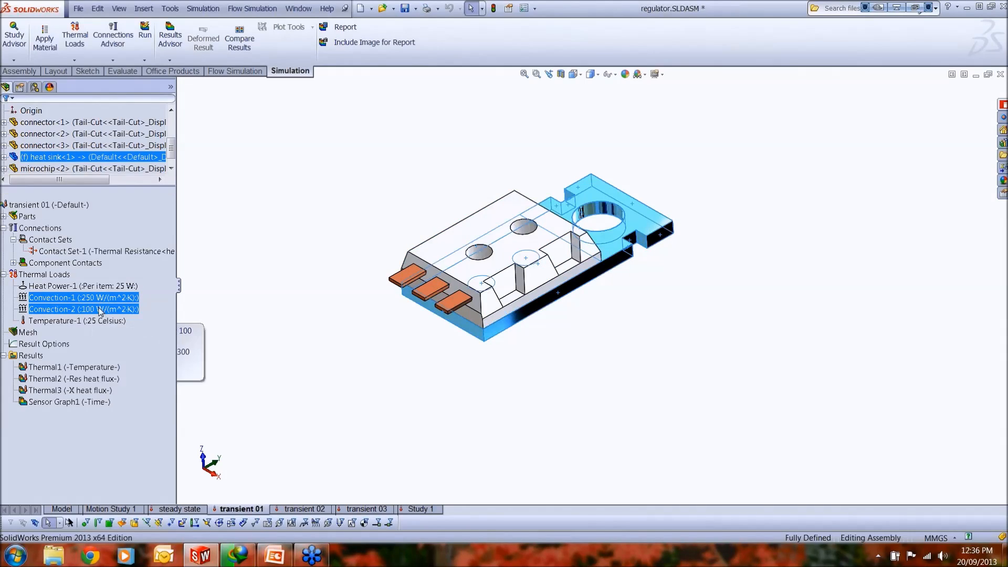
ctrl+click(100, 287)
click(101, 287)
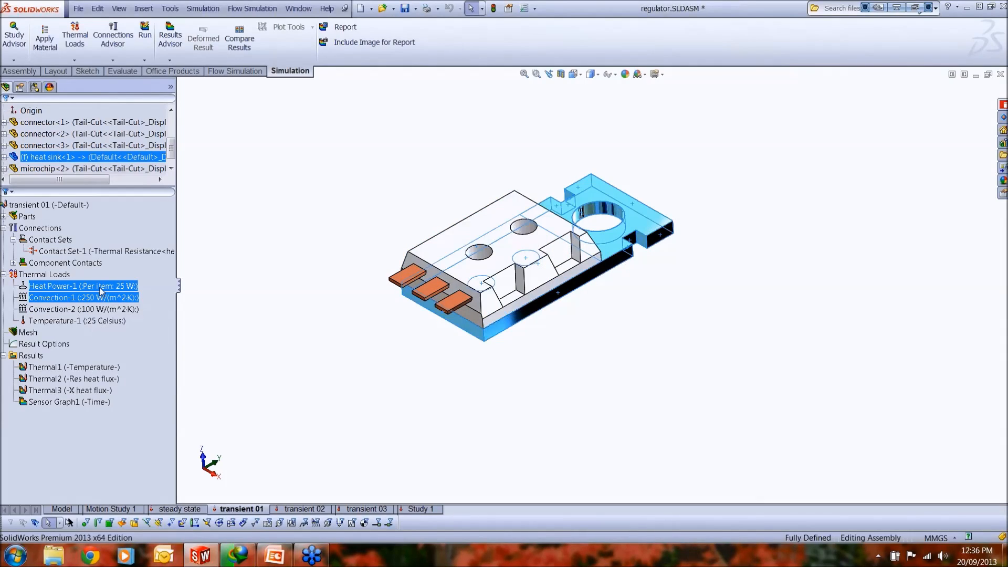
Step: Open the definition of the heat power load to check its component and value, and cancel it
right_click(100, 287)
click(136, 334)
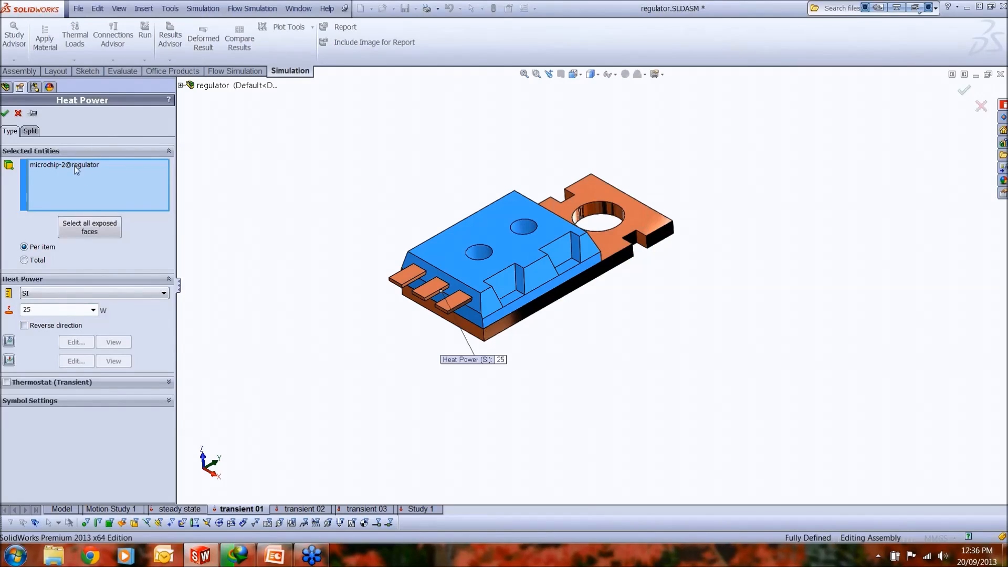
click(18, 114)
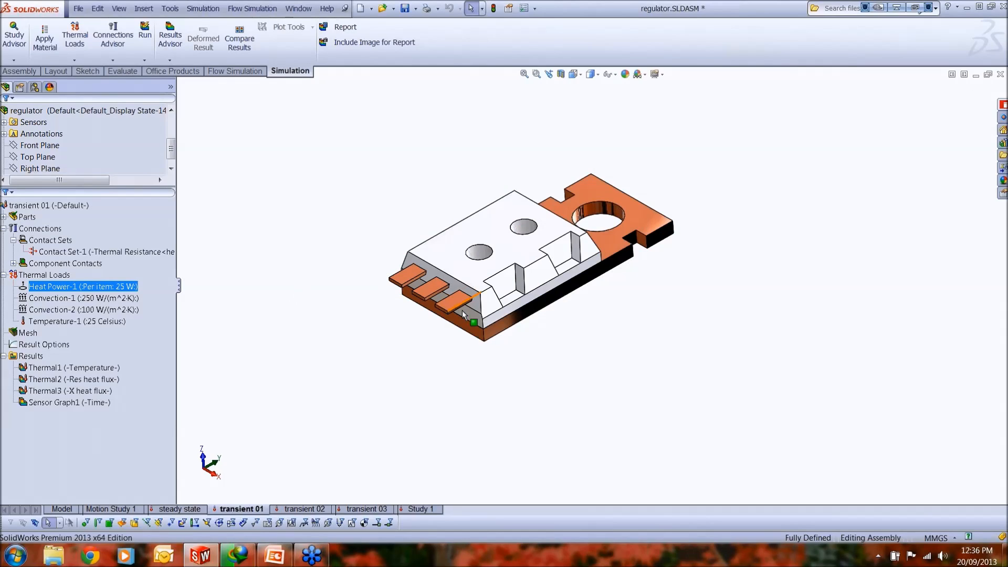
Step: Highlight the lower front corner vertex of the middle connector as the temperature monitoring location and clear the selection
scroll(441, 295, down, 3)
middle_drag(503, 307, 501, 291)
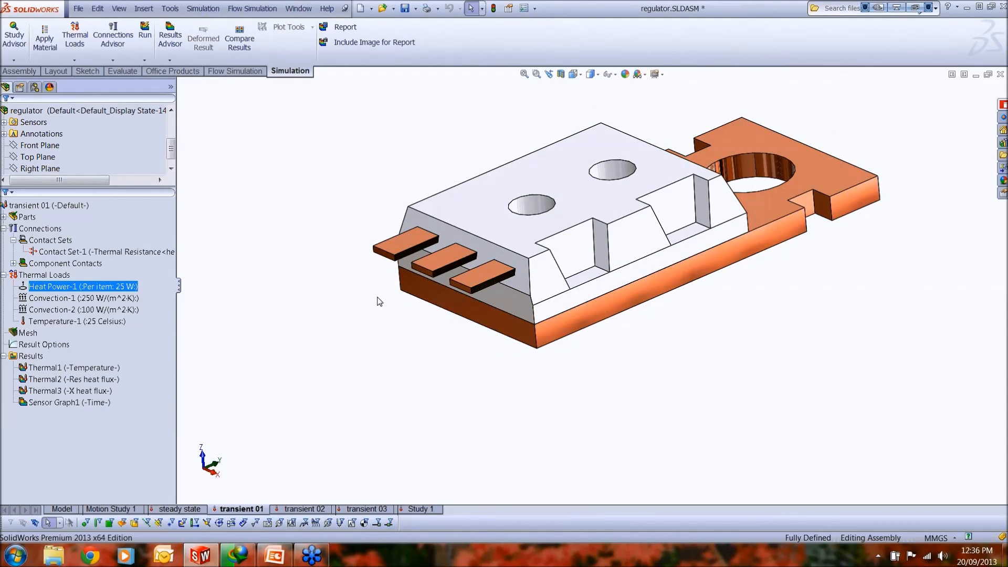
click(433, 273)
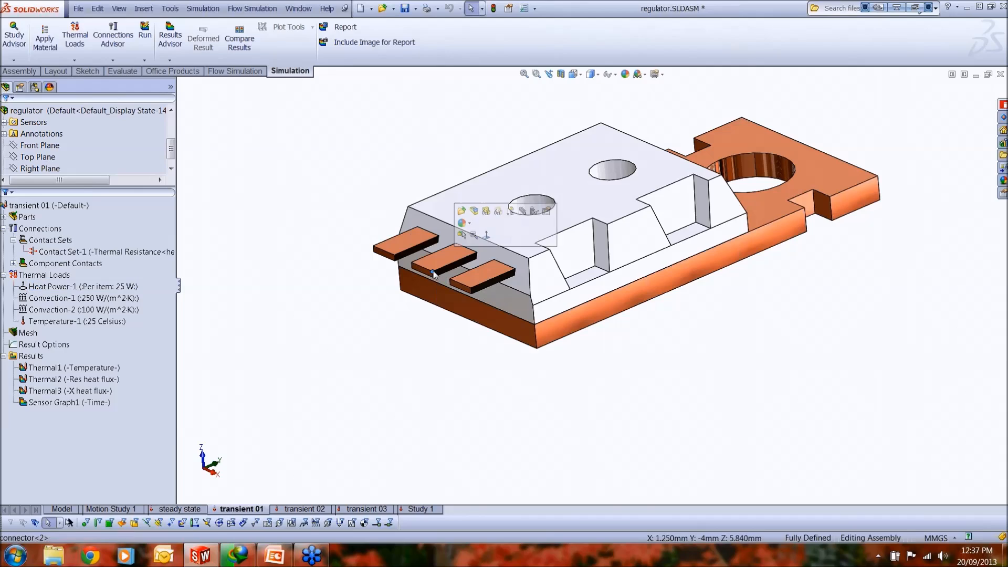
click(401, 341)
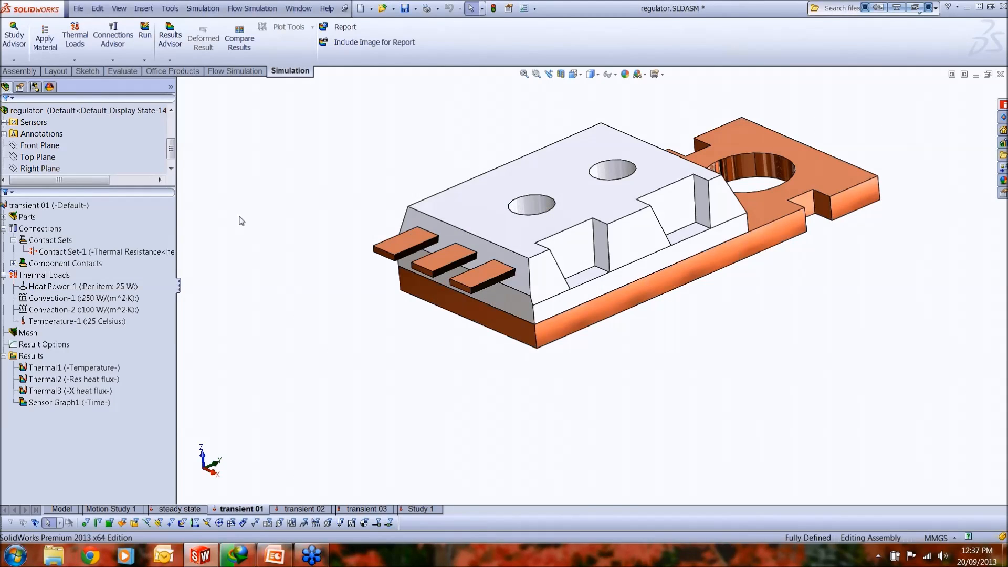
Step: Start a new Simulation Data sensor that tracks the Thermal quantity TEMP: Temperature
click(124, 71)
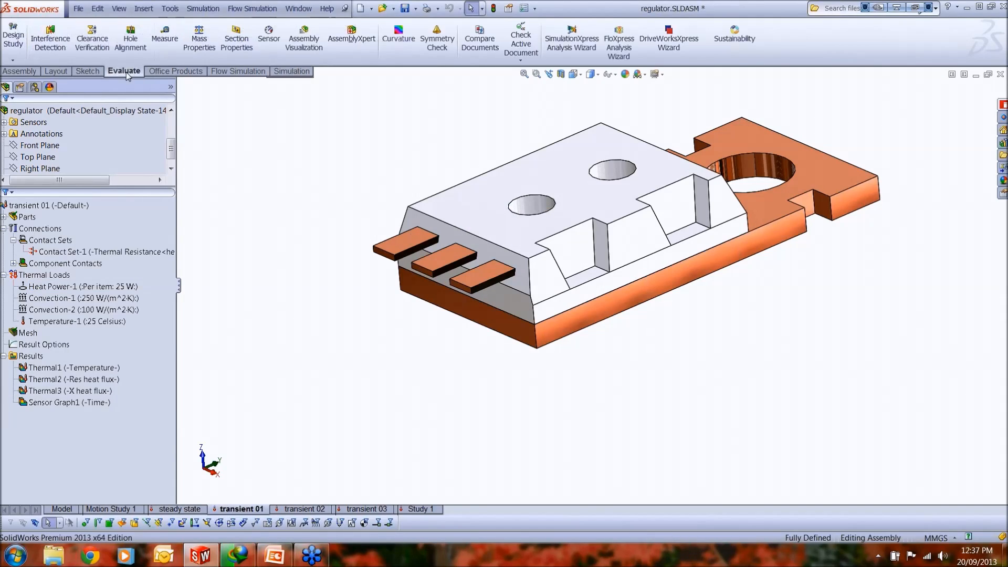
click(269, 37)
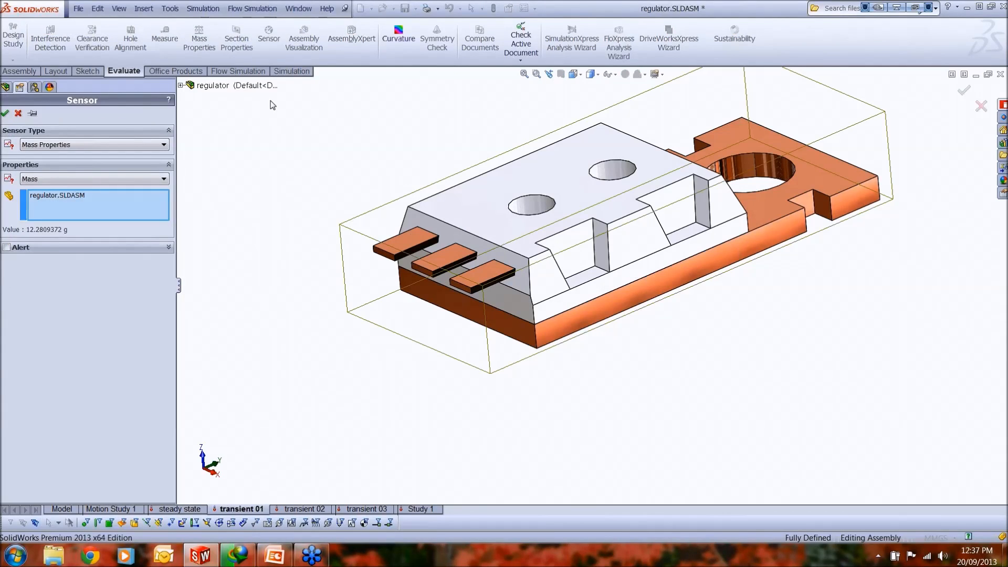
click(156, 148)
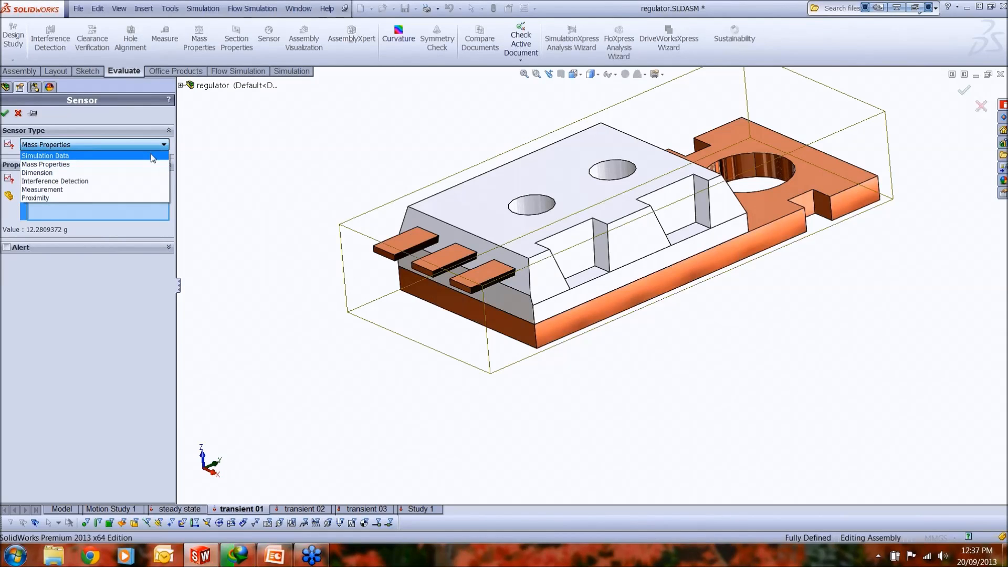
click(152, 156)
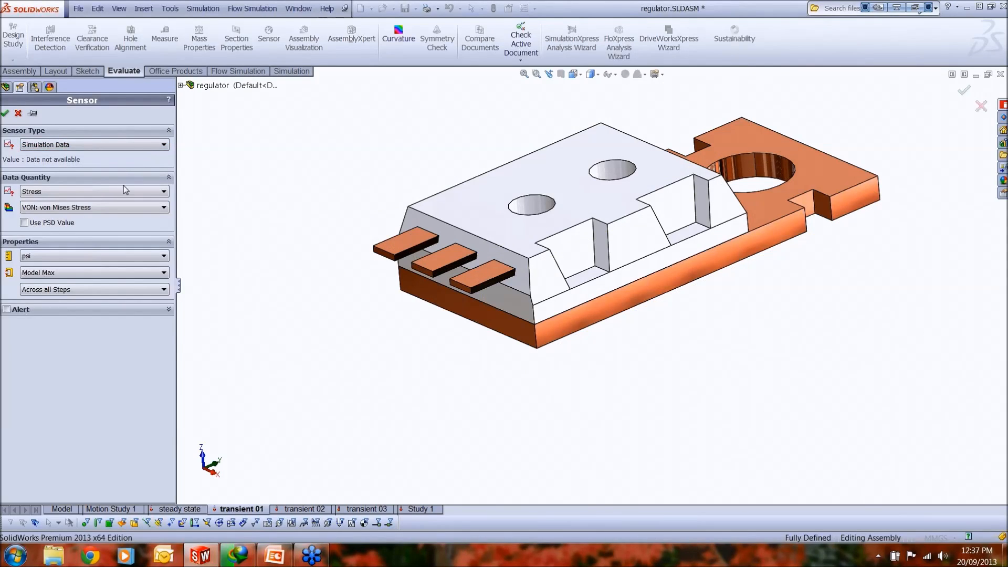
click(124, 192)
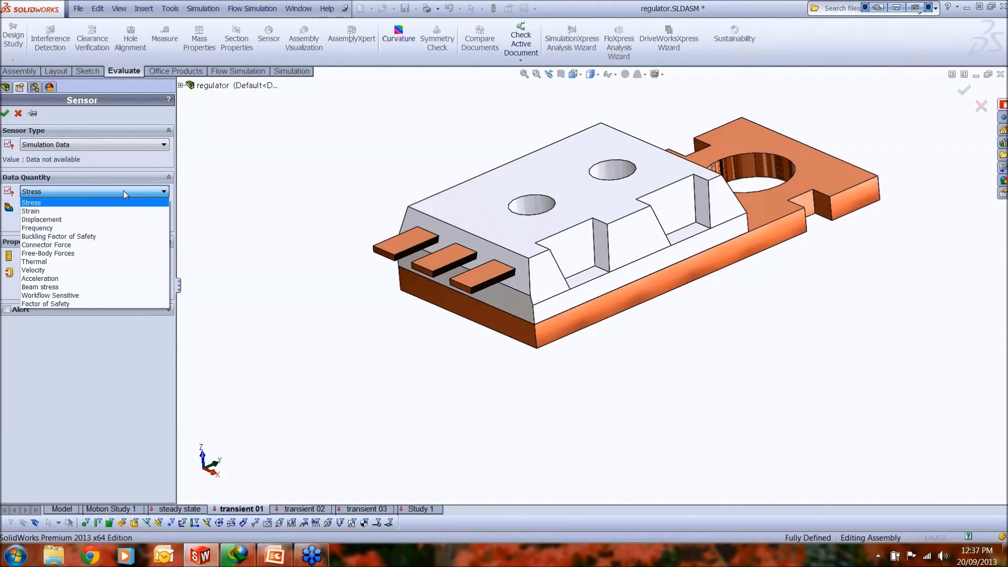
click(126, 261)
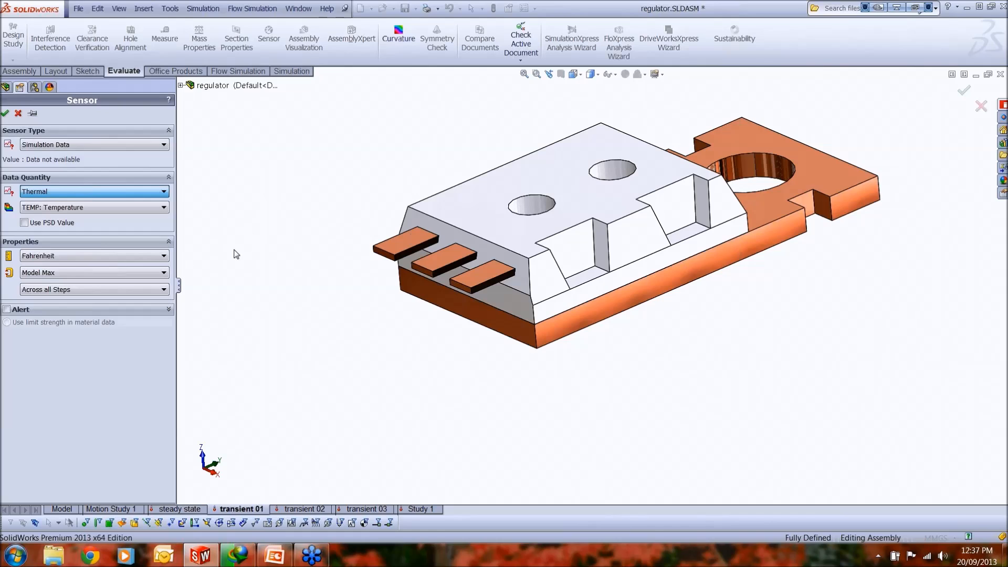
click(152, 212)
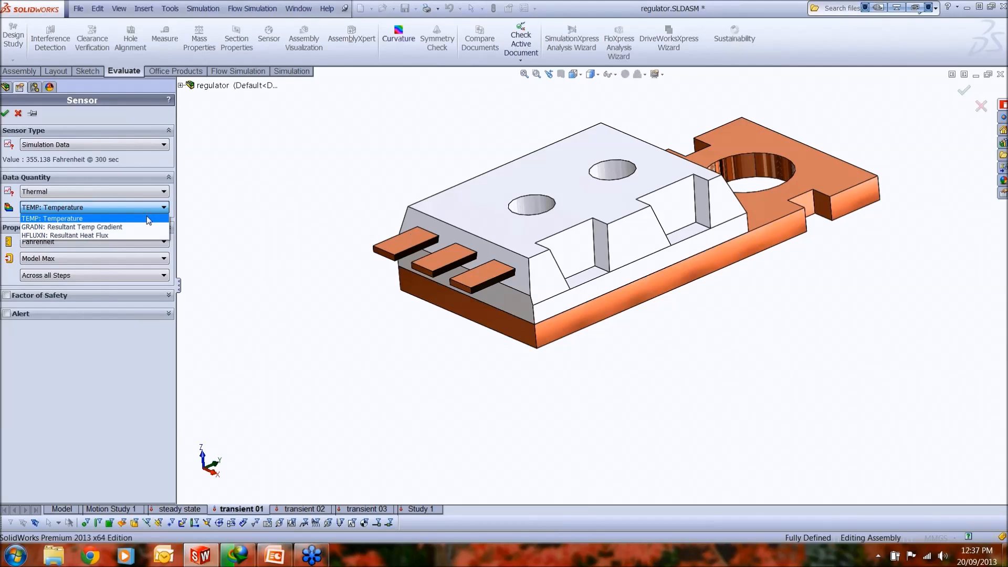
click(149, 218)
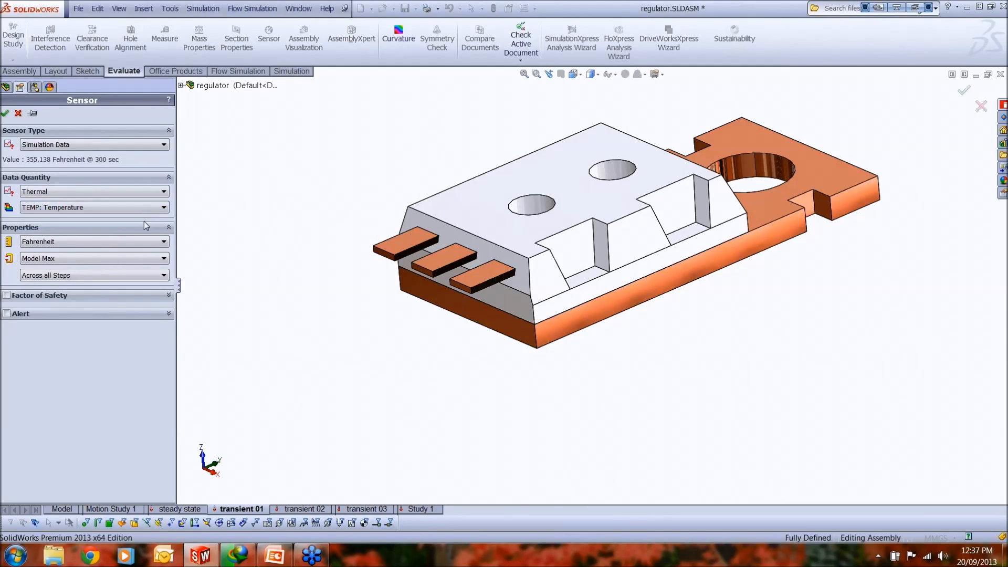
Step: Set the sensor to Celsius and Max over Selected Entities with the middle connector's corner vertex, and cancel it
click(135, 244)
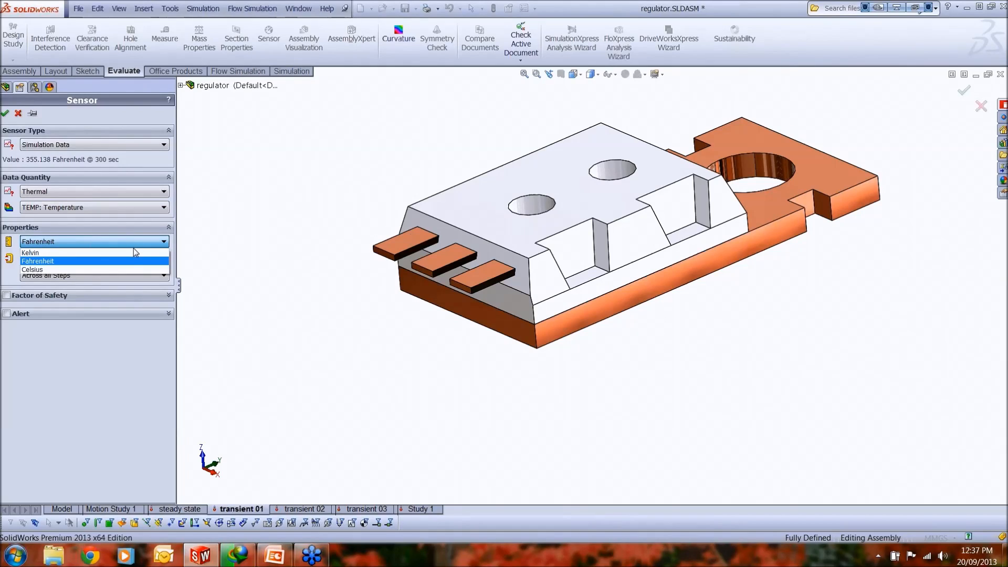
click(128, 267)
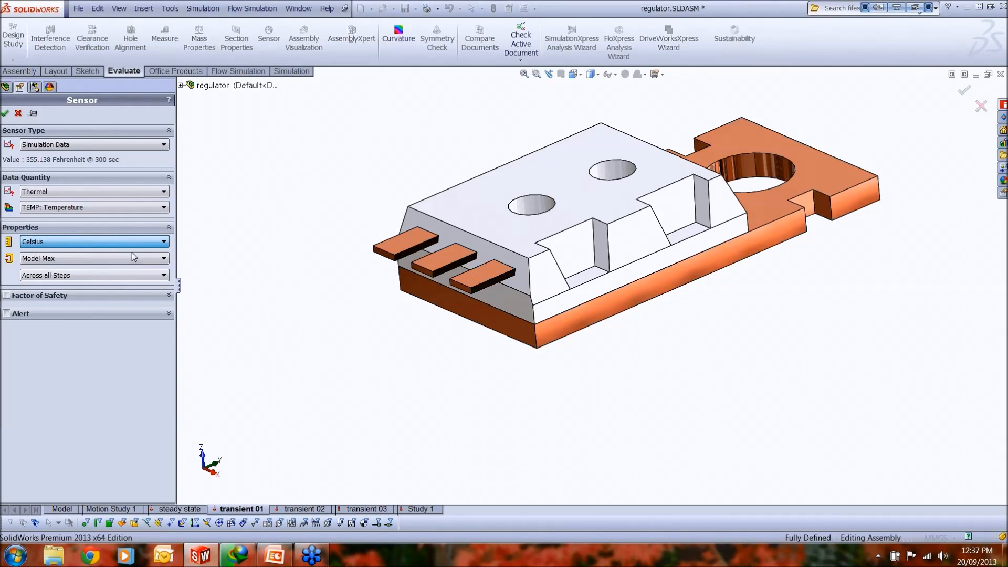
click(131, 254)
click(132, 254)
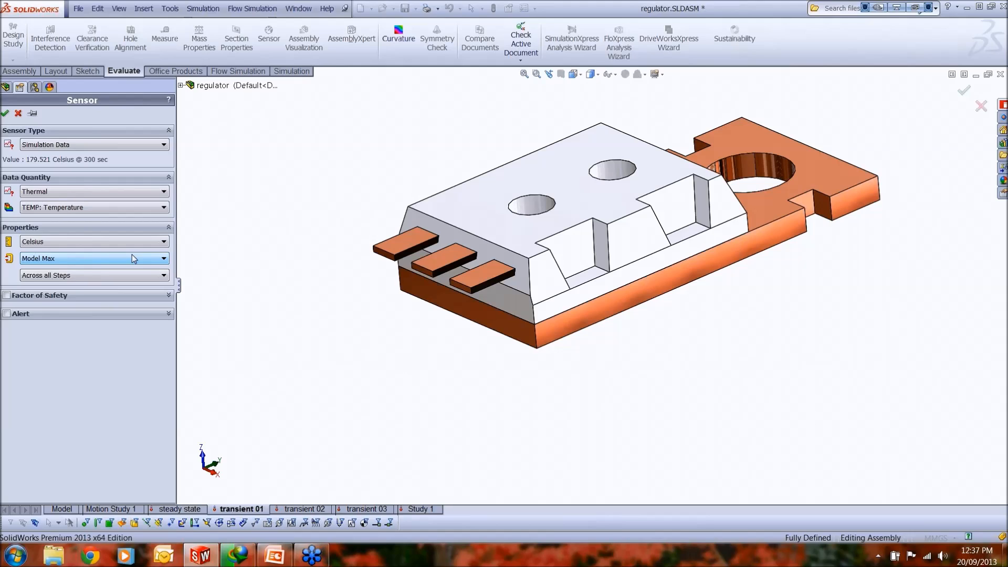
click(133, 257)
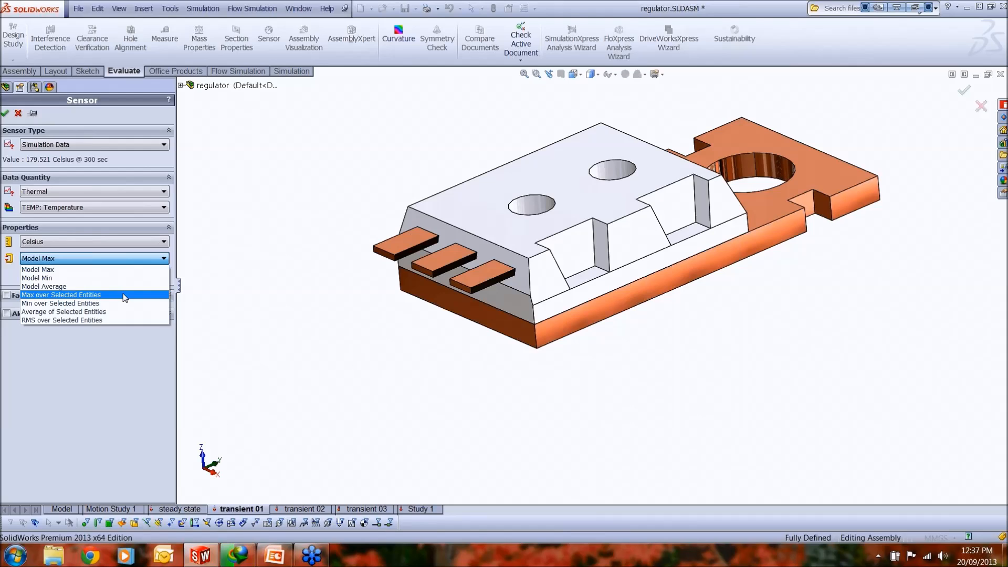
click(124, 294)
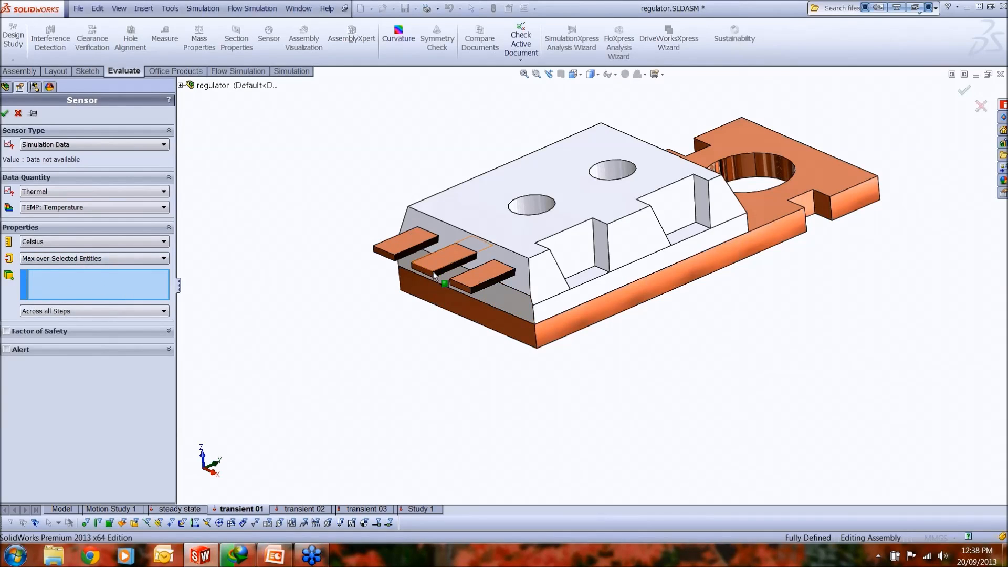
click(453, 268)
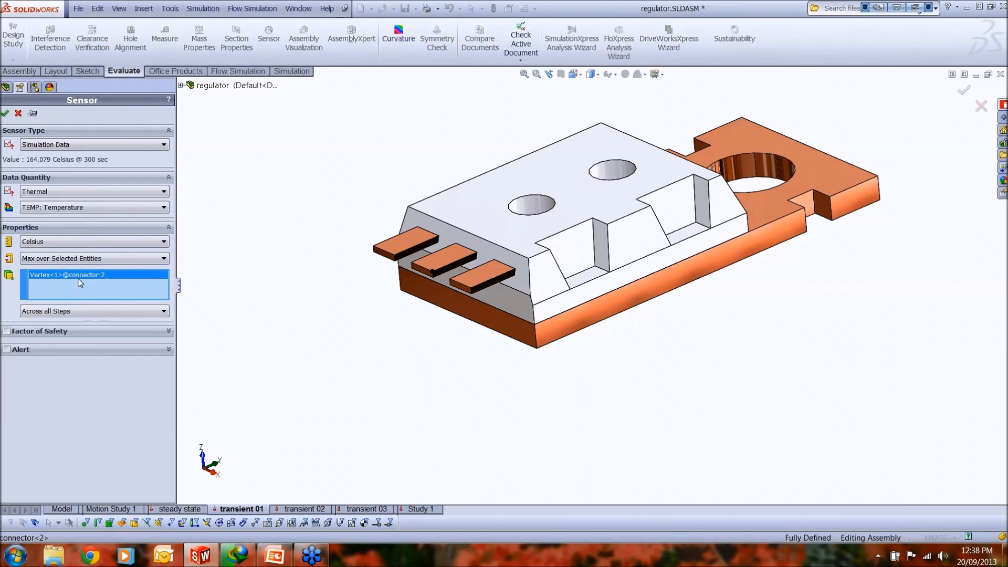
click(18, 114)
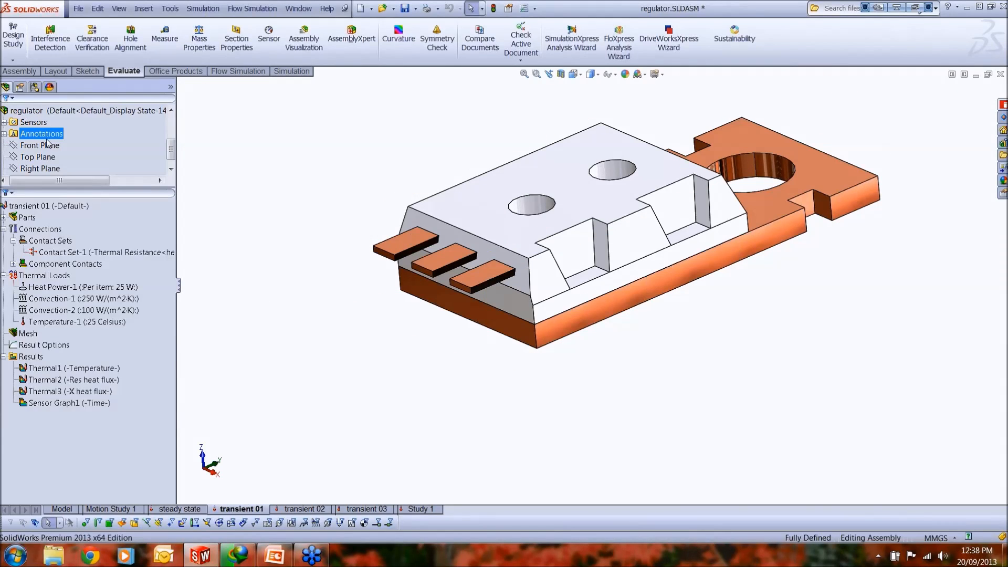
Step: Expand the Sensors folder of the assembly to check the existing thermal sensors, and collapse it again
scroll(26, 132, down, 3)
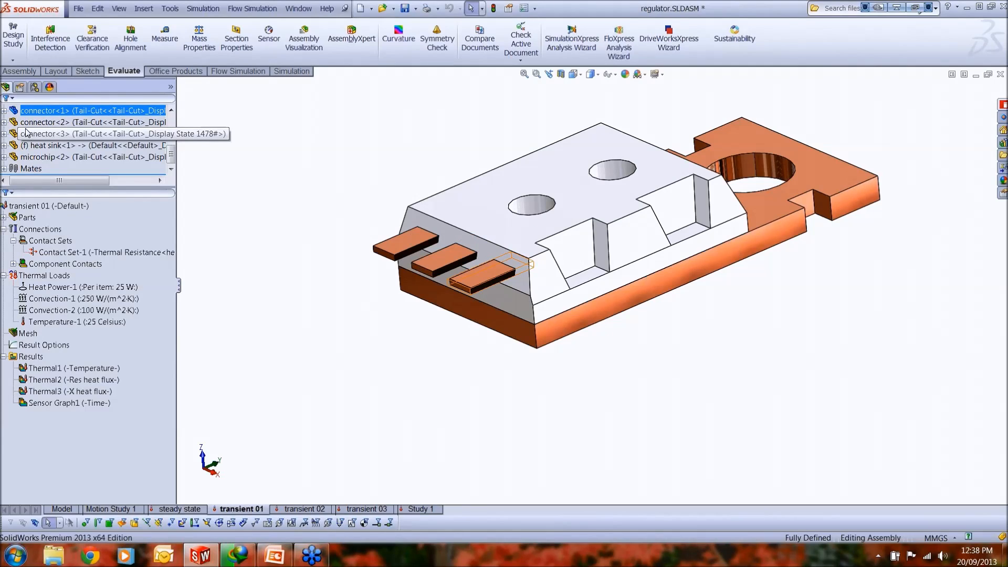
scroll(26, 132, up, 3)
mouse_move(57, 140)
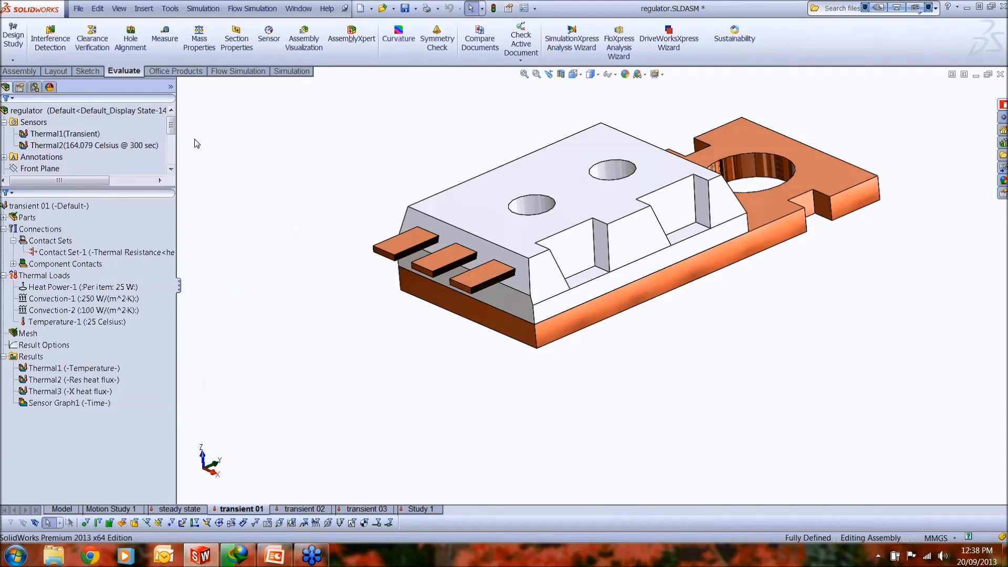
click(5, 123)
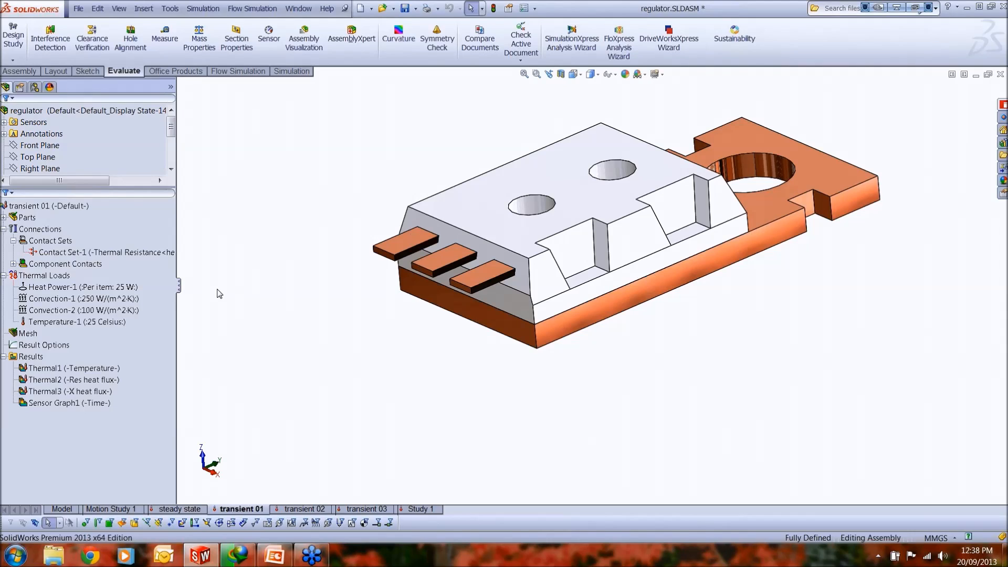
Step: Display the Thermal1 temperature plot of the transient 01 study
click(292, 70)
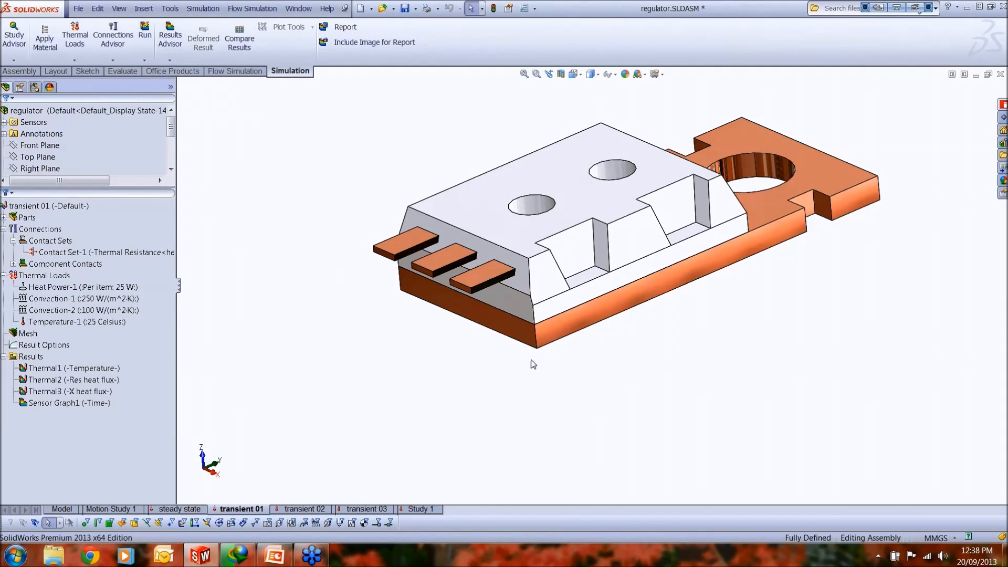
middle_drag(620, 297, 623, 311)
click(96, 369)
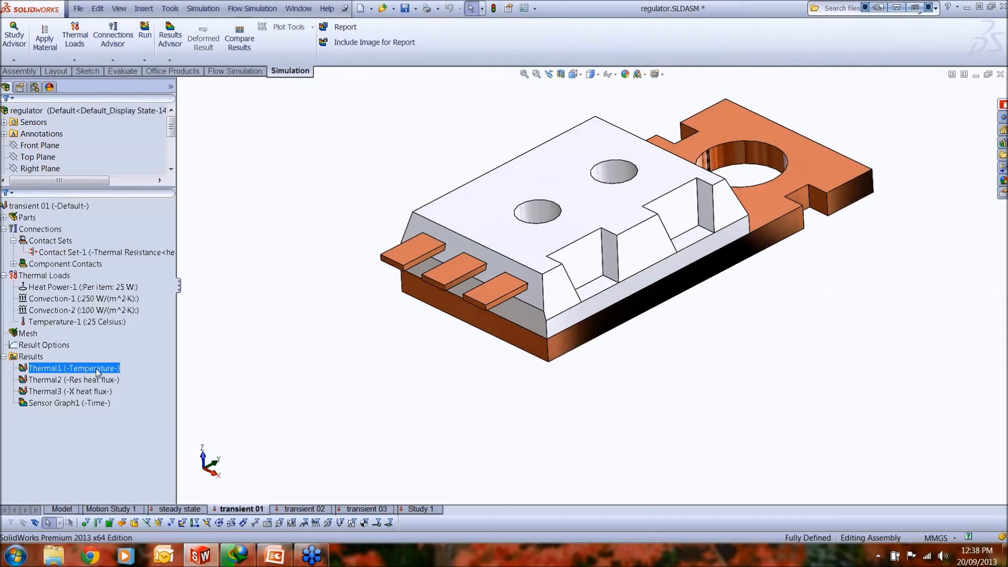
double_click(96, 369)
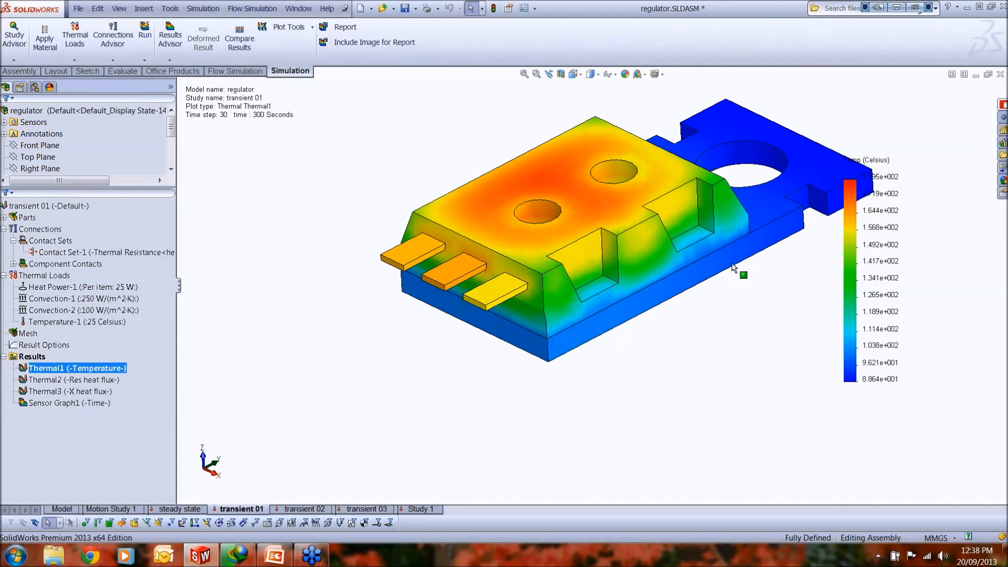
scroll(729, 268, up, 3)
scroll(715, 268, down, 1)
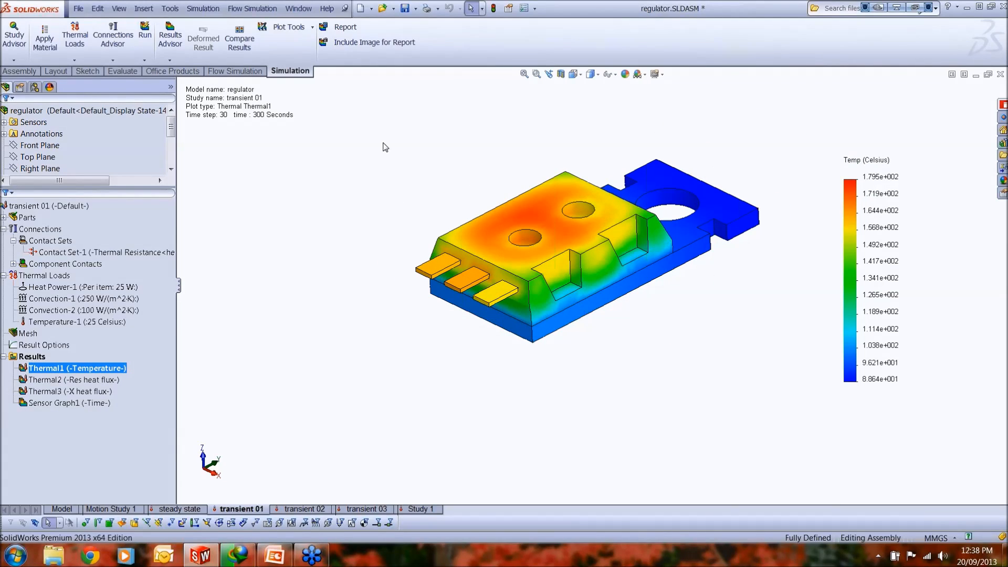
Step: Compare the selected temperature result across the steady state and transient 01 studies, excluding transient 02 and transient 03
click(312, 29)
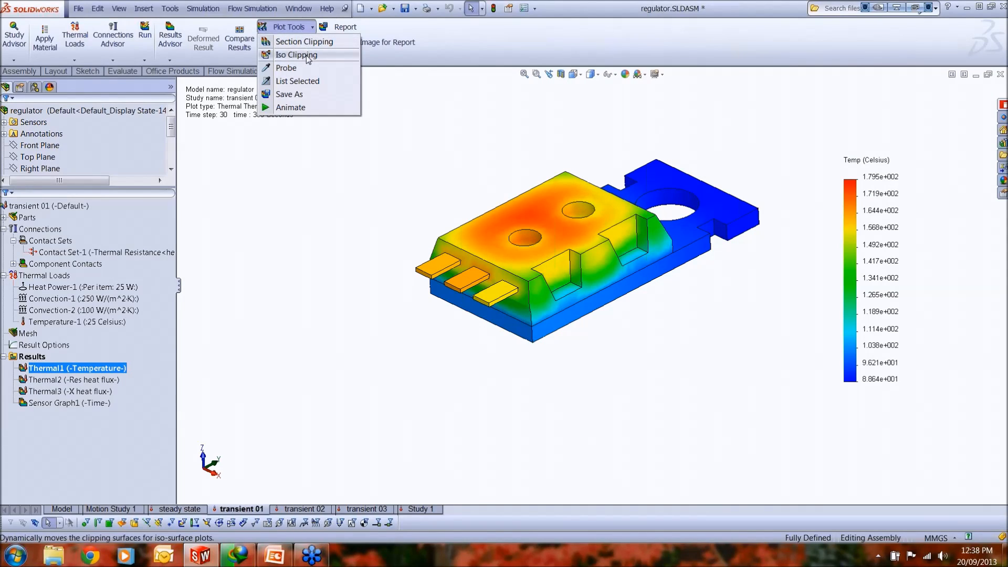
click(239, 38)
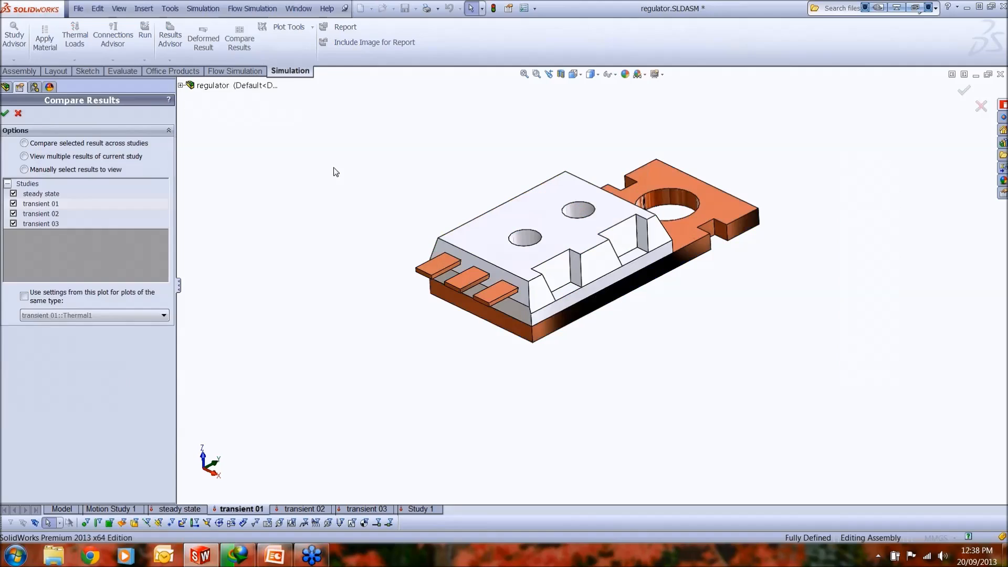
click(13, 223)
click(13, 213)
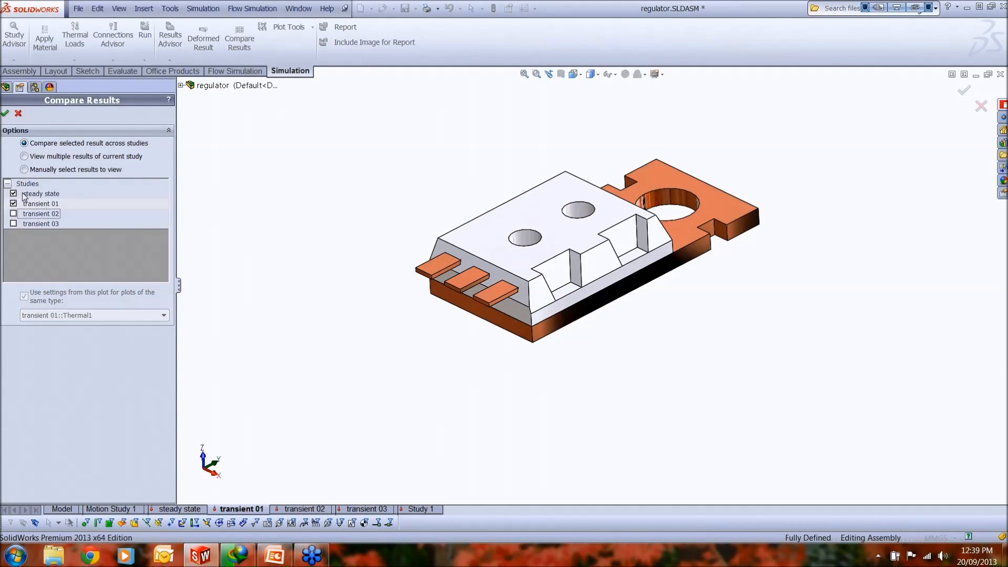
click(7, 113)
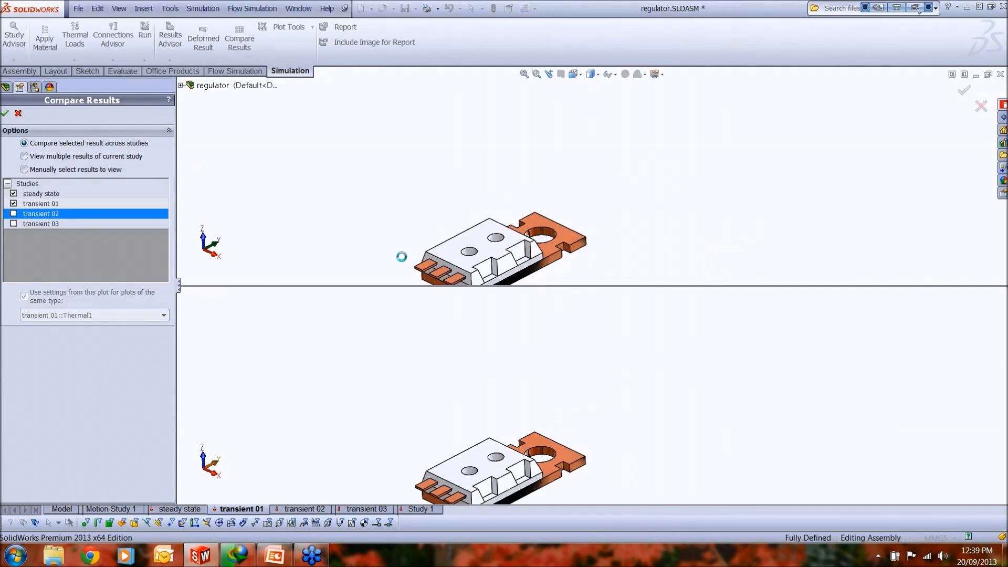
Step: Examine the steady state and transient 01 temperature plots against each other, with both models fully shown at similar size
scroll(506, 262, up, 3)
scroll(551, 240, down, 4)
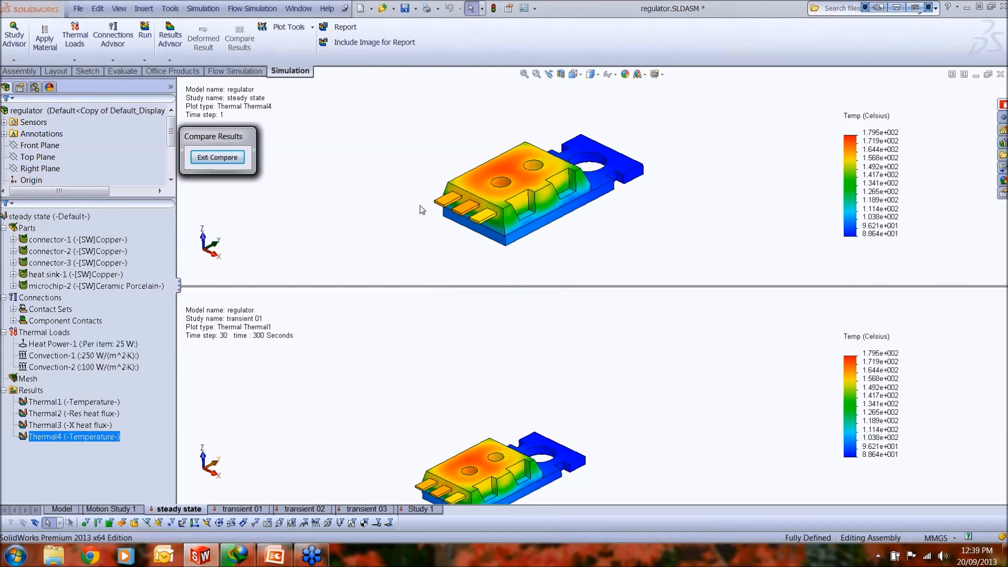
click(491, 376)
scroll(516, 404, up, 3)
scroll(622, 496, up, 4)
scroll(609, 475, down, 5)
scroll(578, 362, up, 5)
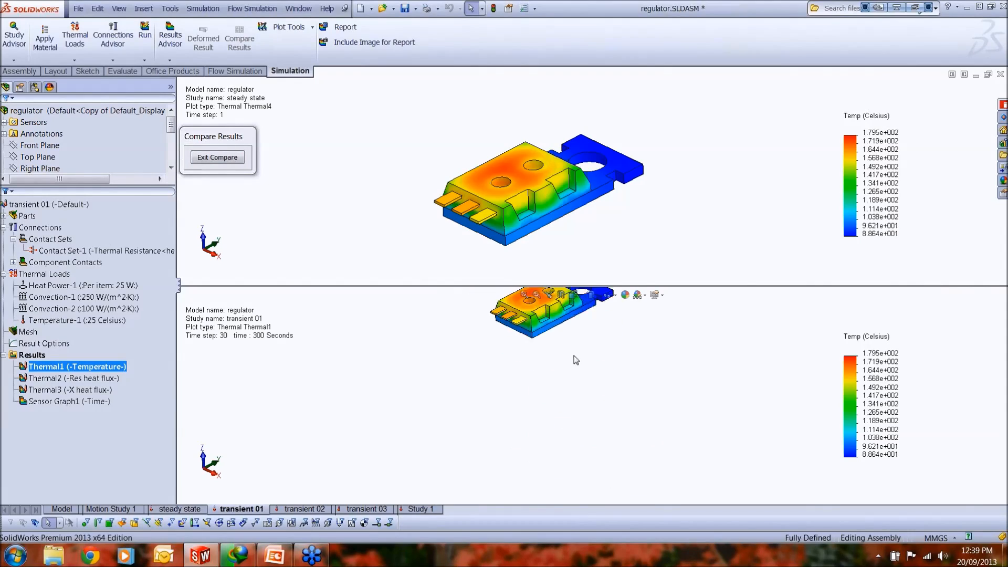
scroll(582, 332, down, 5)
scroll(582, 334, down, 2)
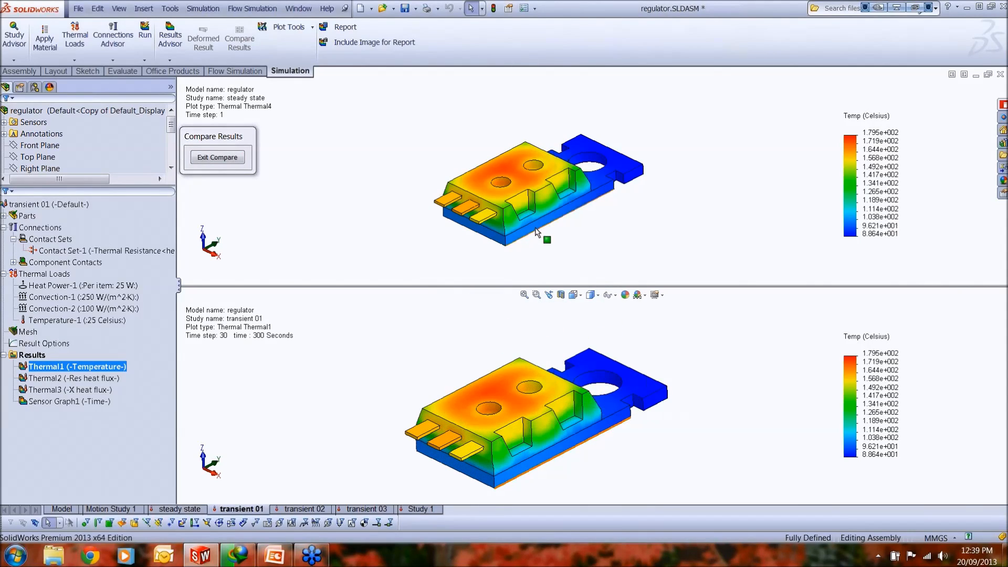
scroll(540, 221, down, 2)
click(609, 225)
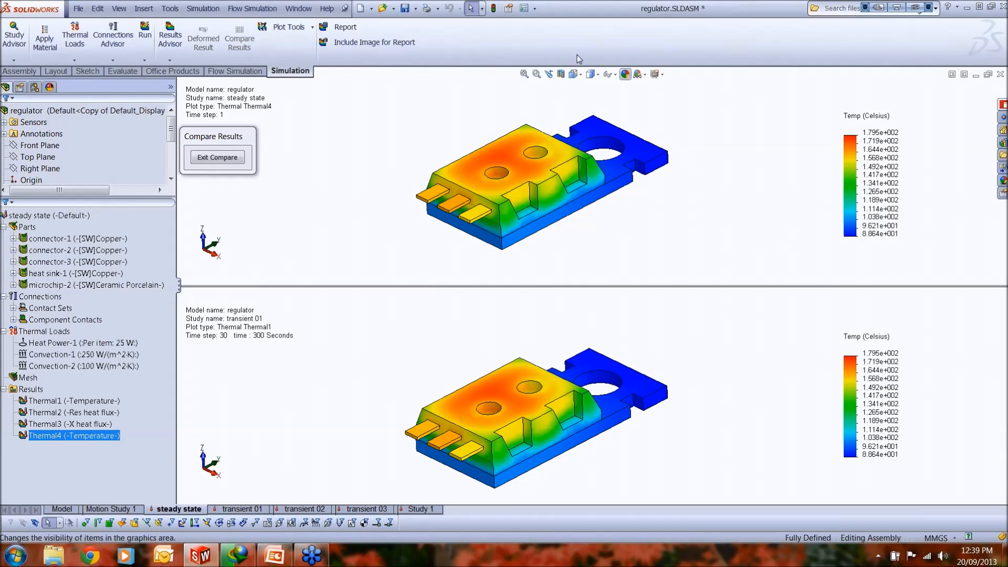
Step: Leave the results comparison and look at the transient sensor graph options for the transient 01 study, with Thermal1 in Celsius against Time
click(227, 163)
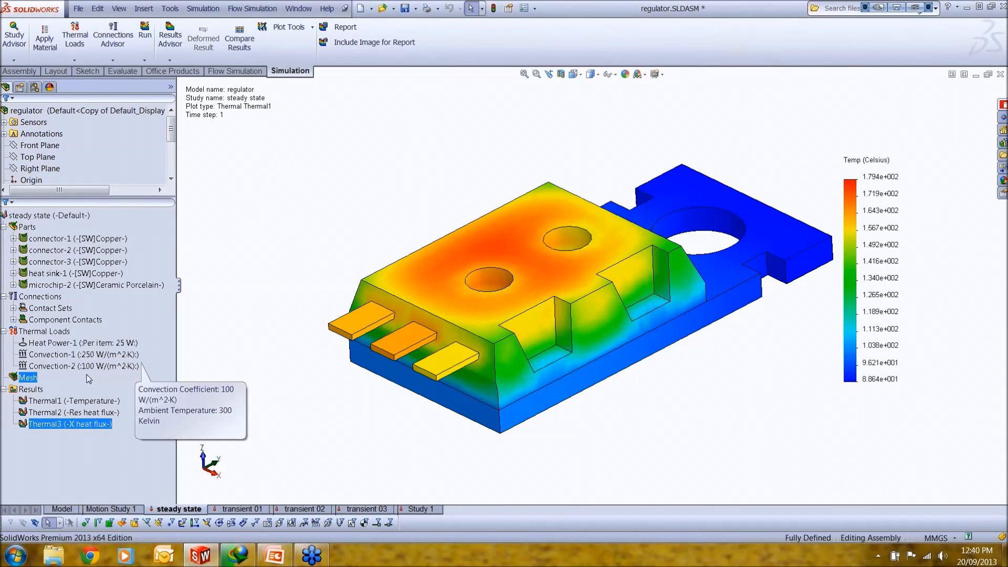
click(239, 508)
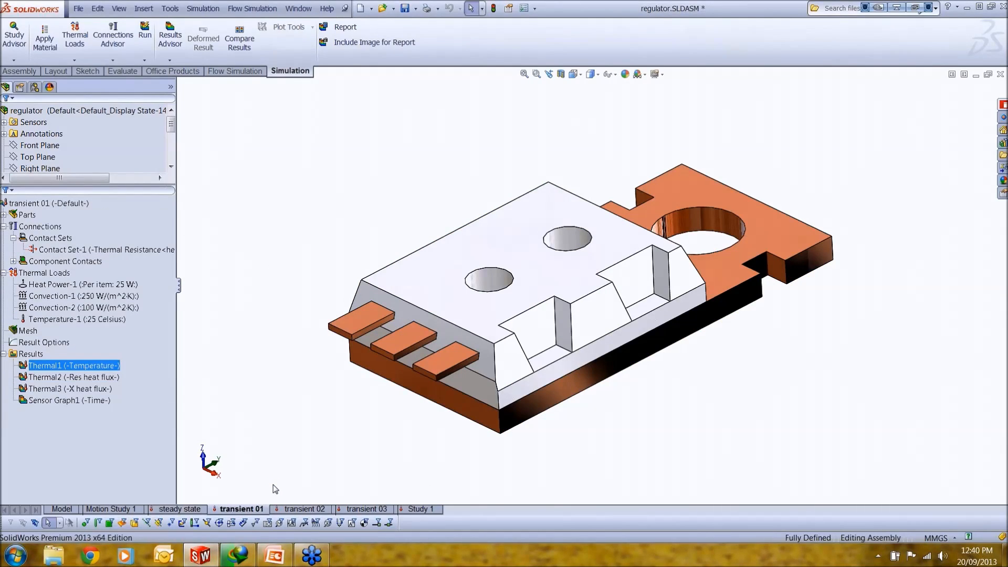
right_click(40, 357)
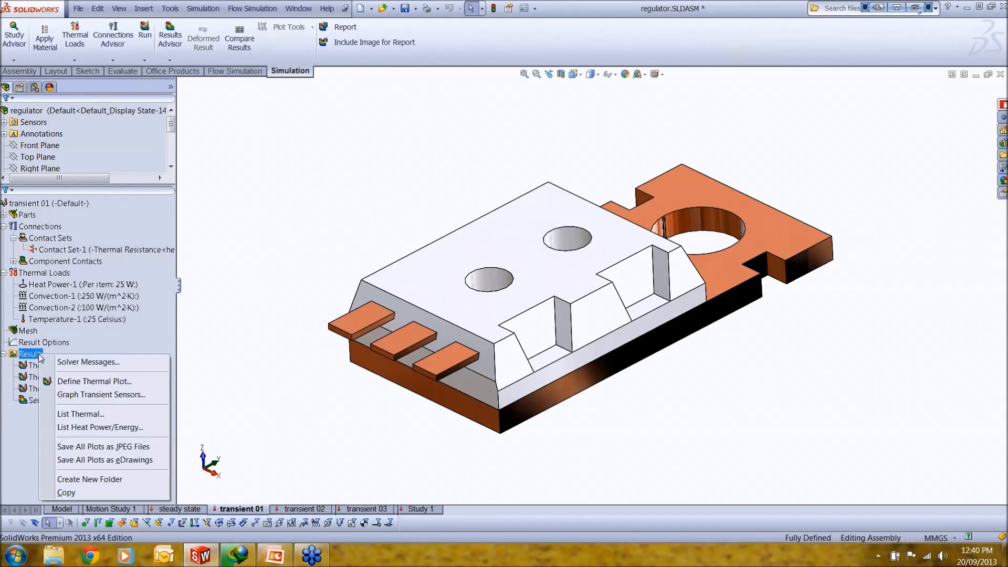
click(72, 396)
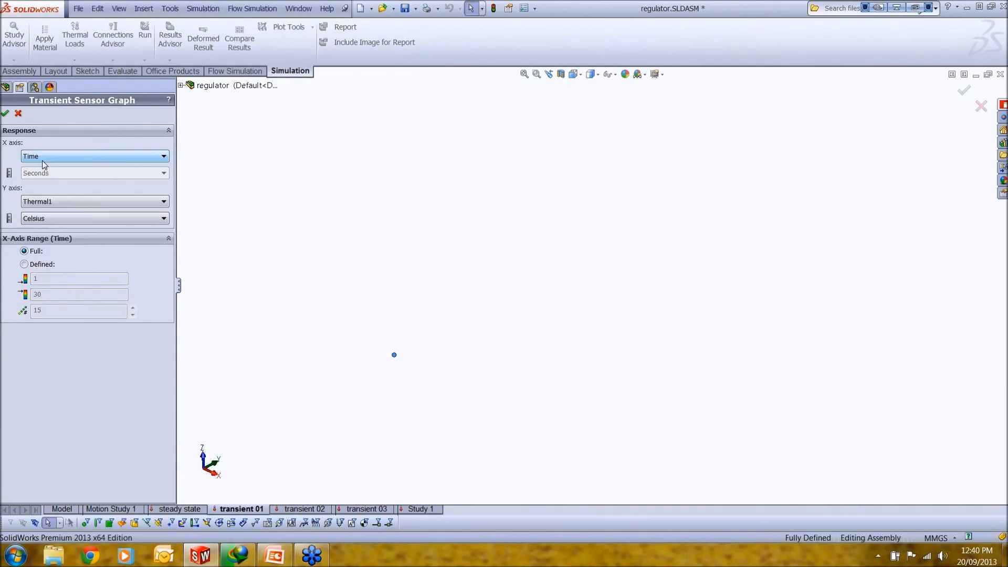
click(4, 113)
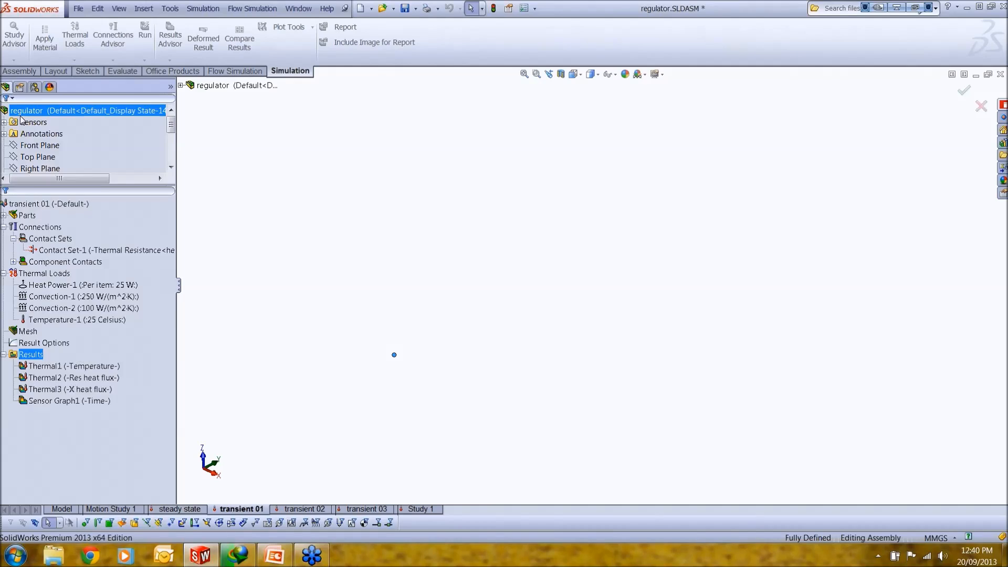
Step: Display Sensor Graph1 of transient 01 in an enlarged window, examine the temperature curve over time, and close it
double_click(95, 404)
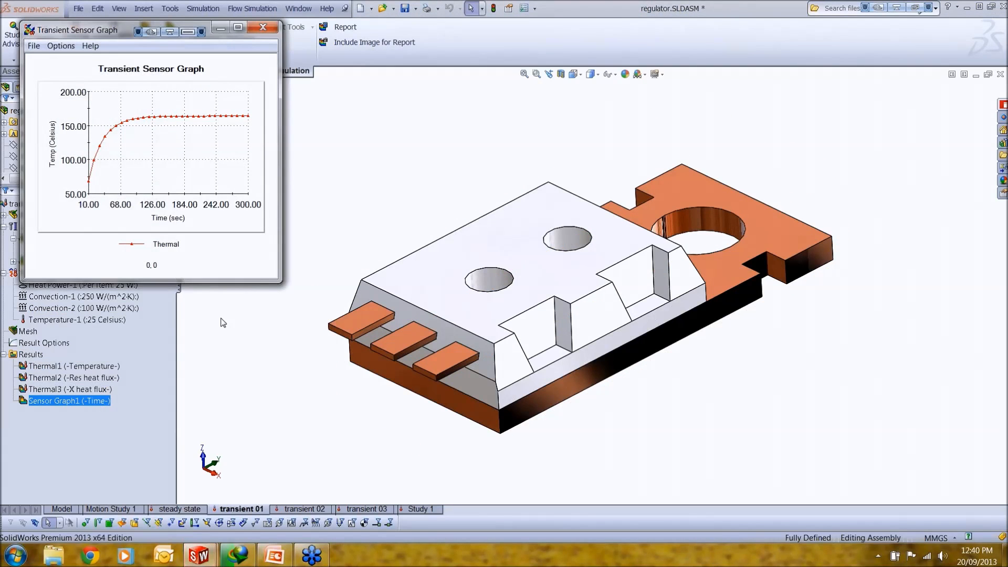
drag(282, 283, 873, 515)
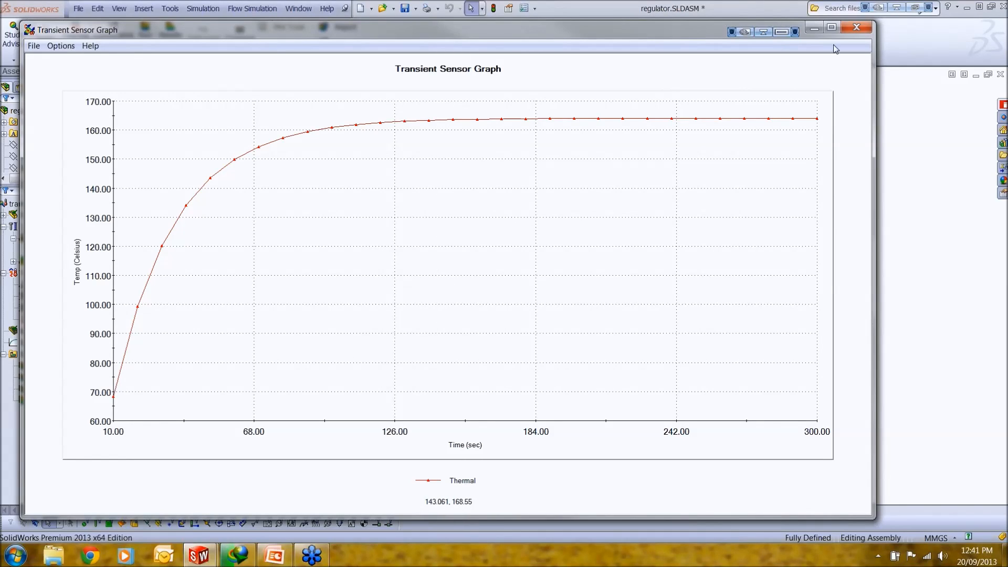
click(856, 26)
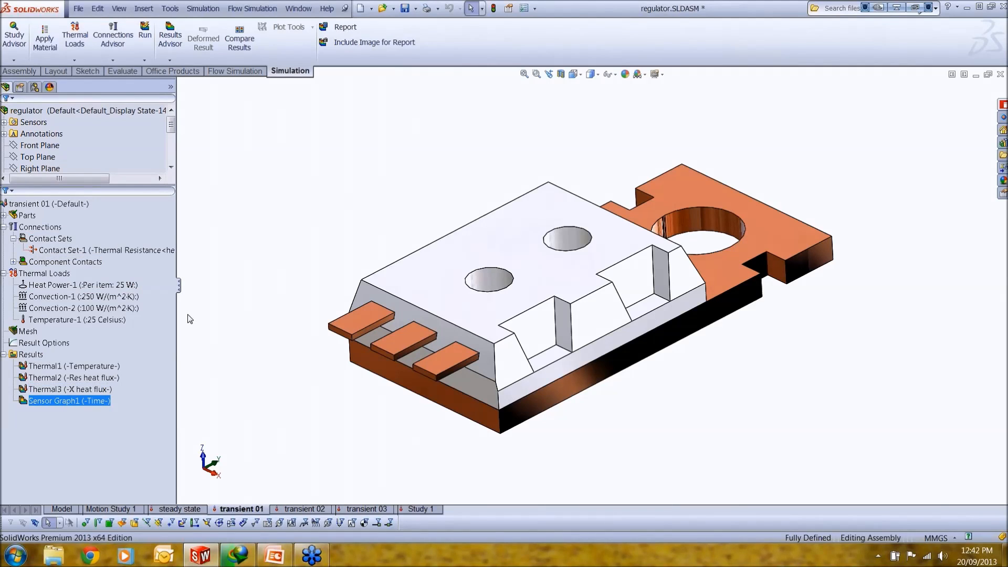
Step: Open the definition of the Heat Power-1 load in the transient 02 study and examine its time curve
click(300, 510)
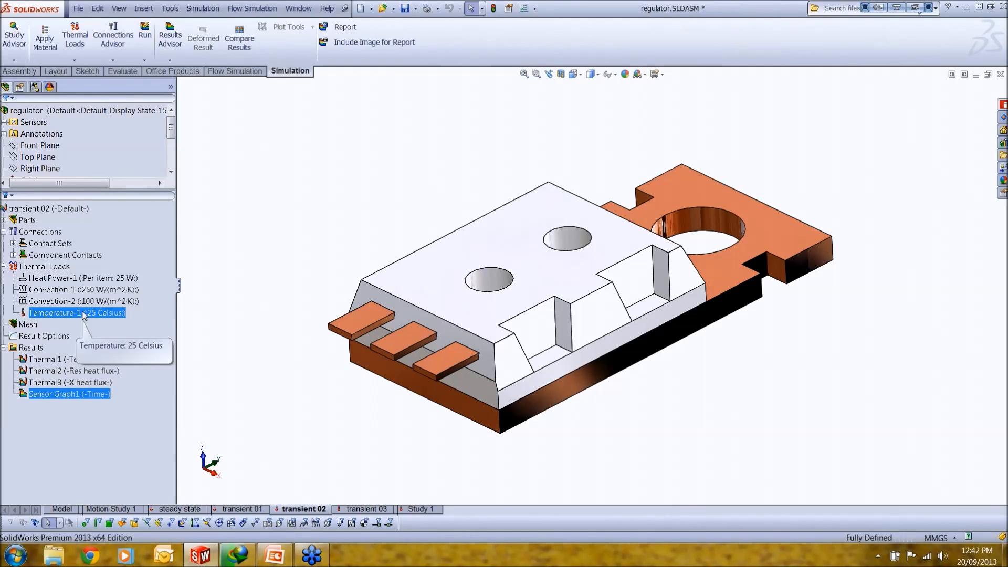
click(90, 278)
right_click(90, 281)
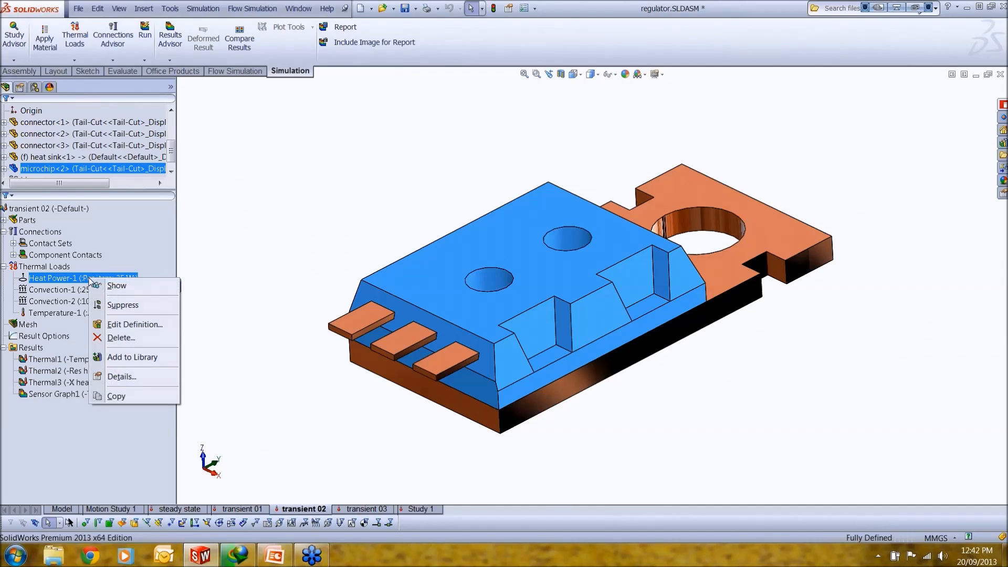
click(119, 326)
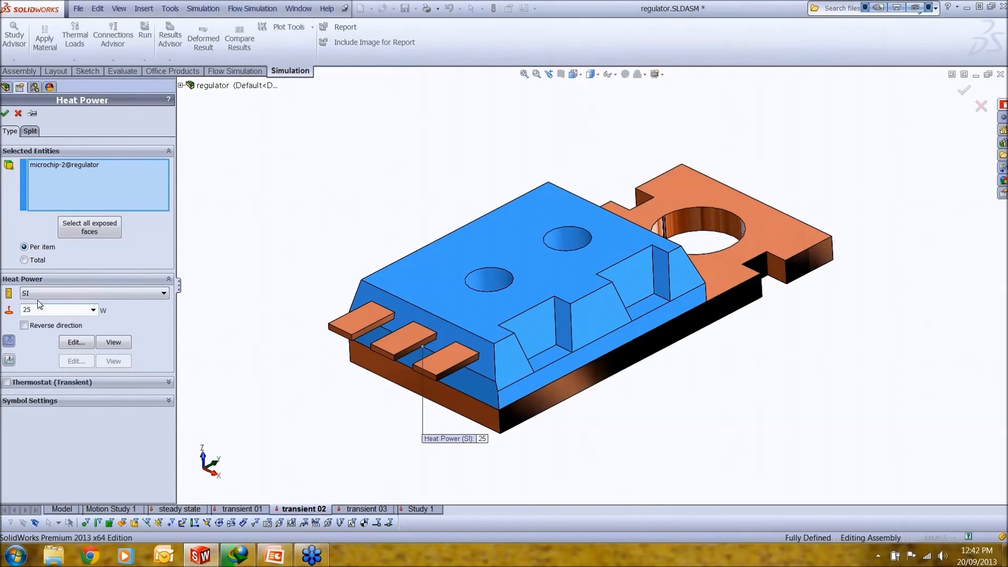
click(70, 343)
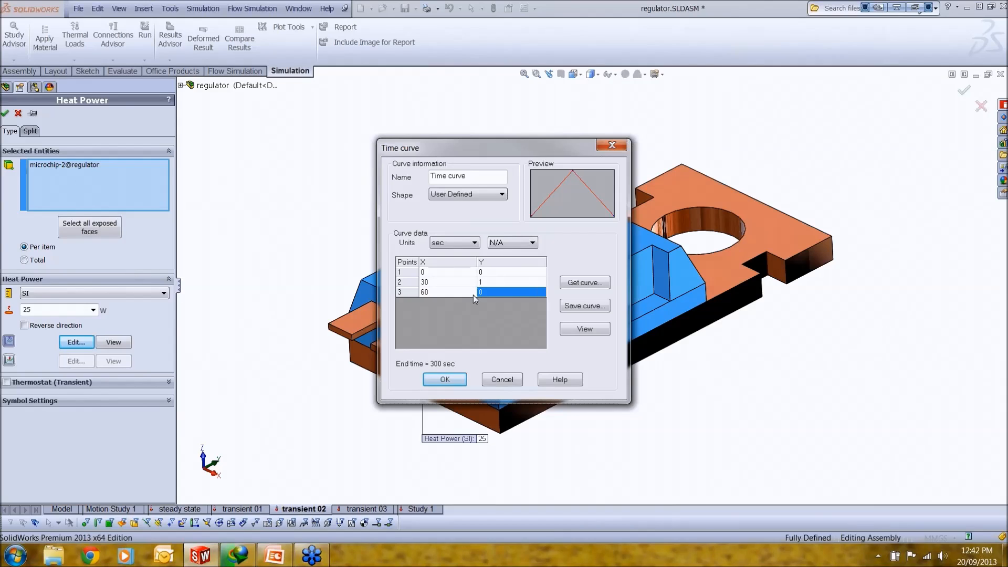
click(496, 381)
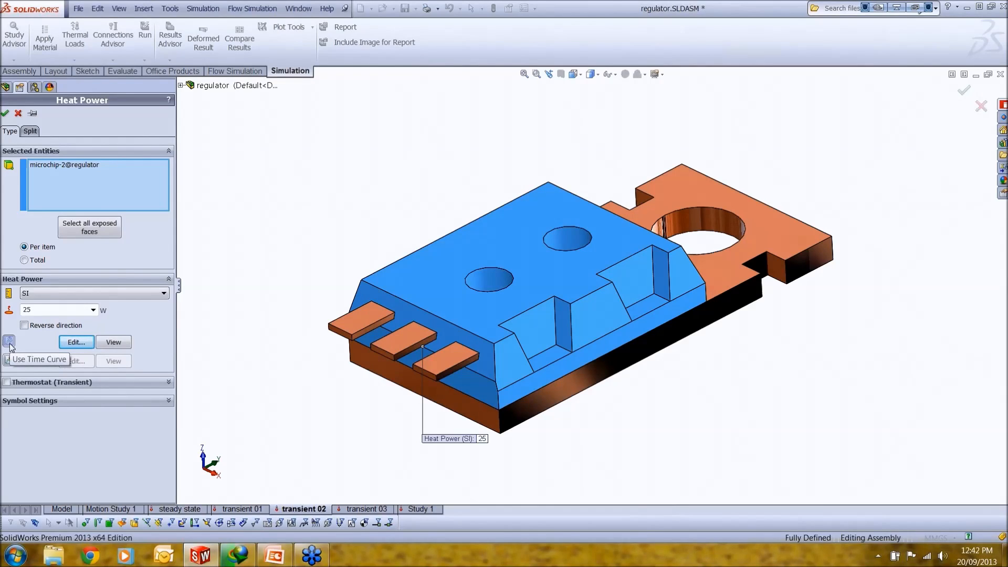
Step: Go through the individual X and Y points of the heat power time curve, and leave the load definition without saving
click(72, 343)
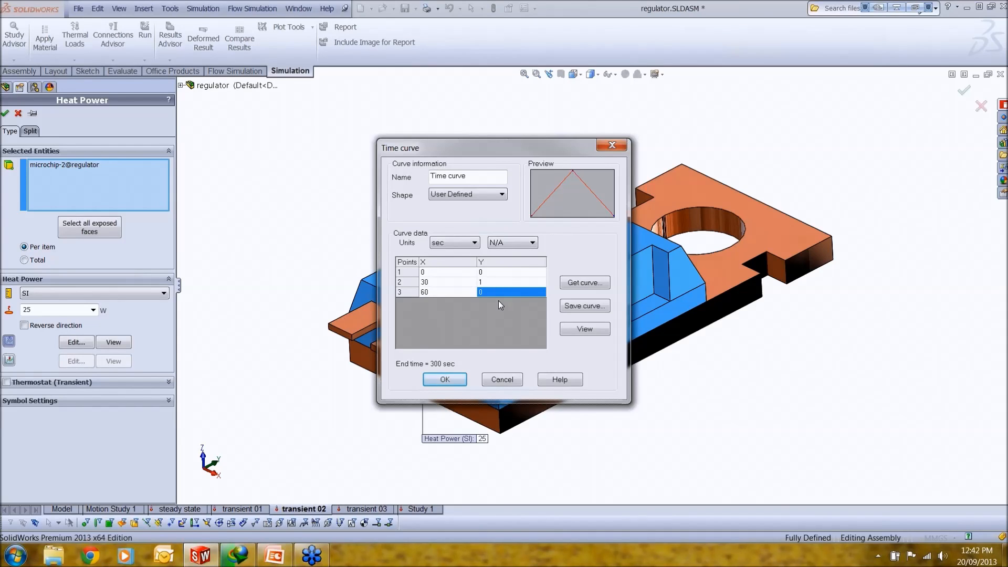
click(439, 273)
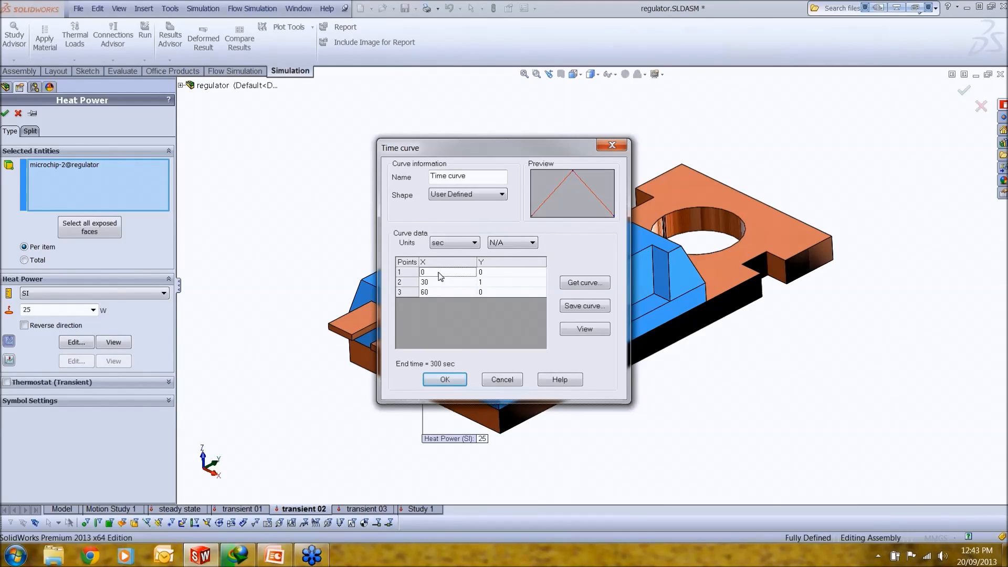
click(488, 276)
click(445, 286)
click(482, 284)
click(495, 379)
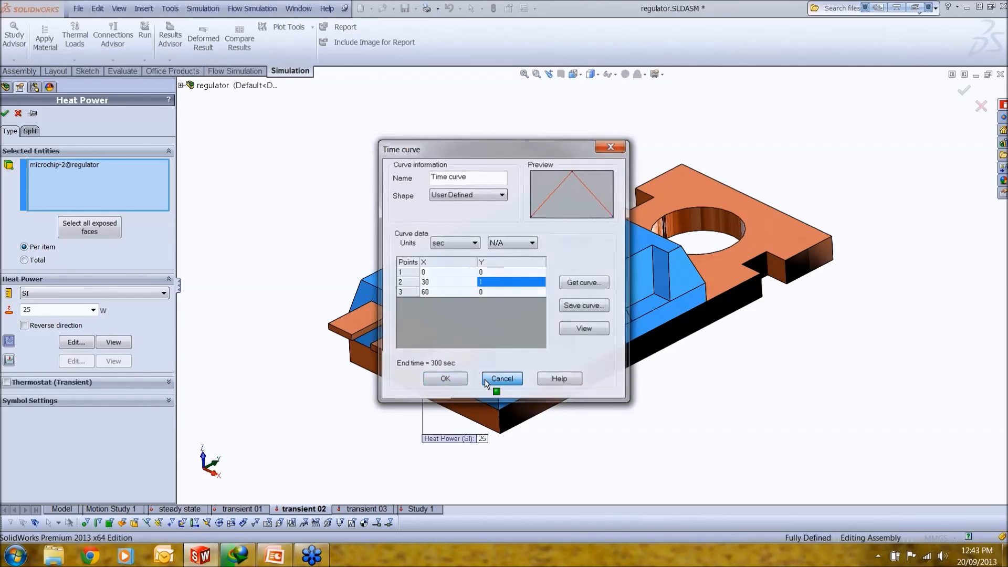
click(18, 114)
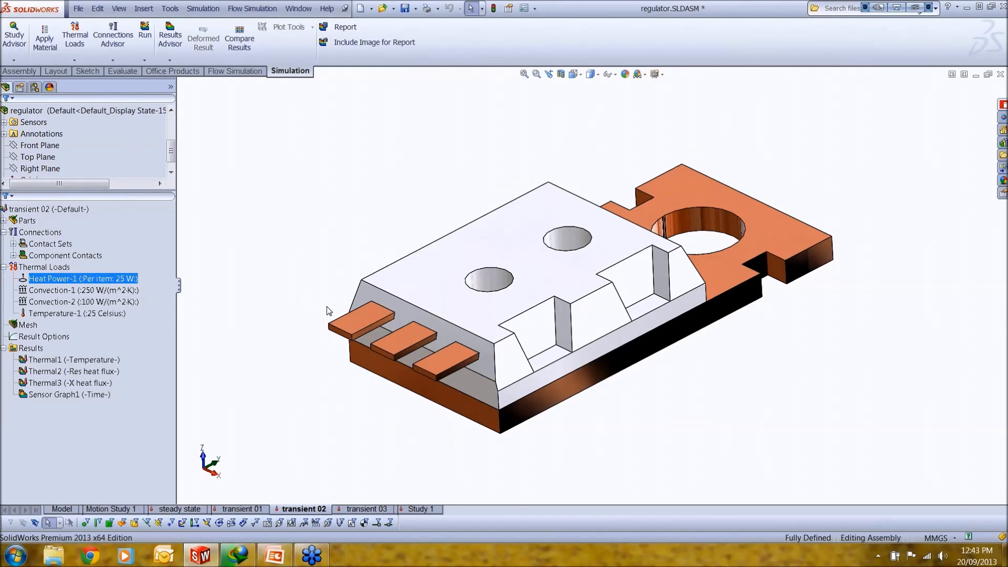
Step: Display the Thermal1 temperature plot of the transient 02 study and inspect it on the model
double_click(87, 361)
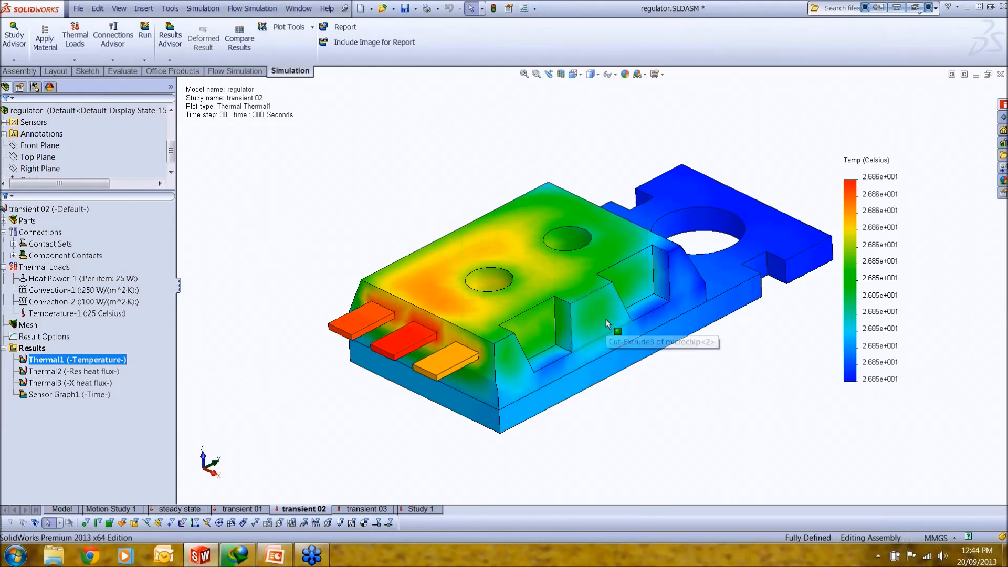
scroll(651, 330, down, 2)
scroll(681, 304, up, 2)
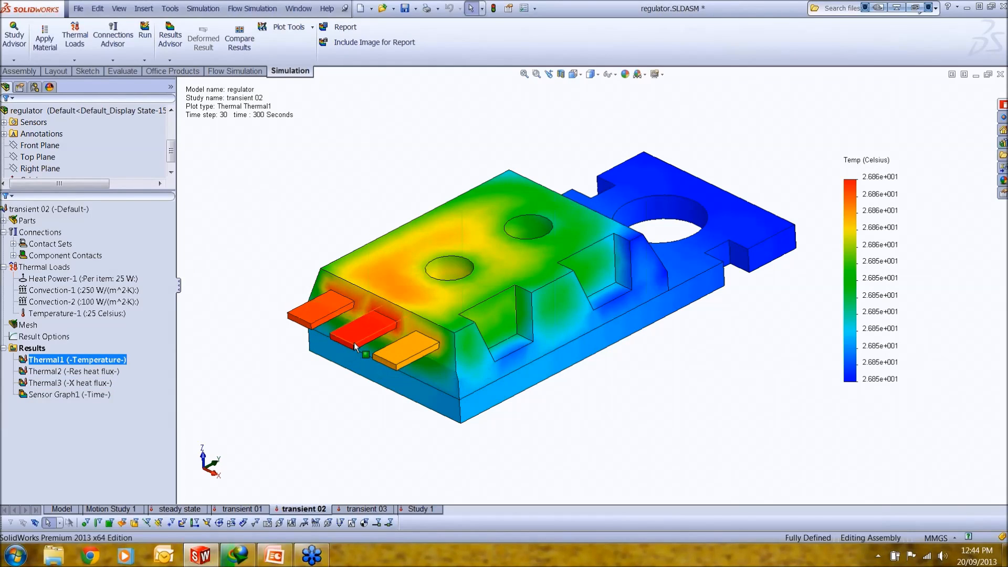
Step: Display the sensor graph of transient 02 in an enlarged window, examine the temperature curve, and close it
double_click(78, 394)
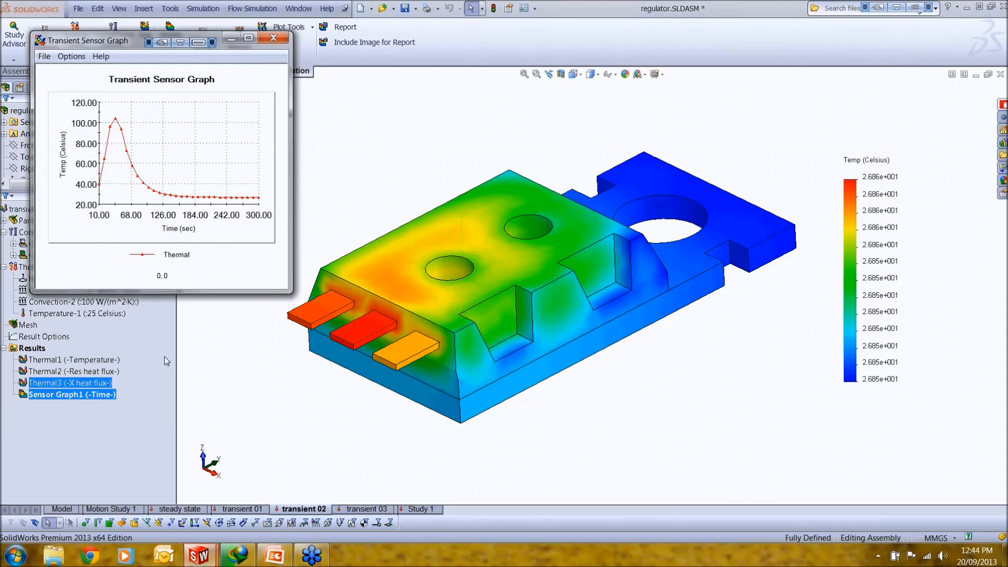
drag(284, 289, 866, 535)
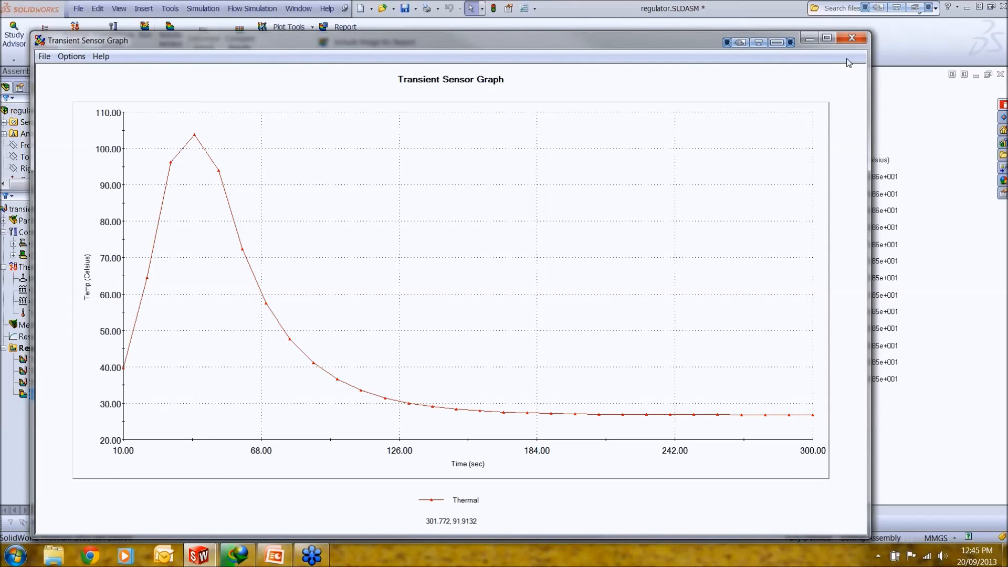
click(851, 39)
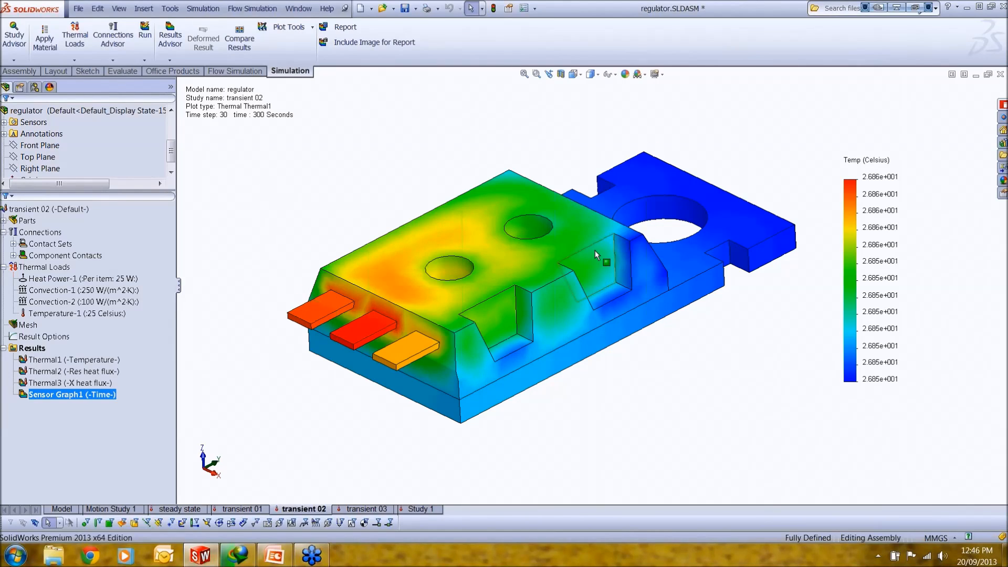
Step: Start a new heat power load in the transient 03 study and pick the microchip's upper face for it
click(369, 508)
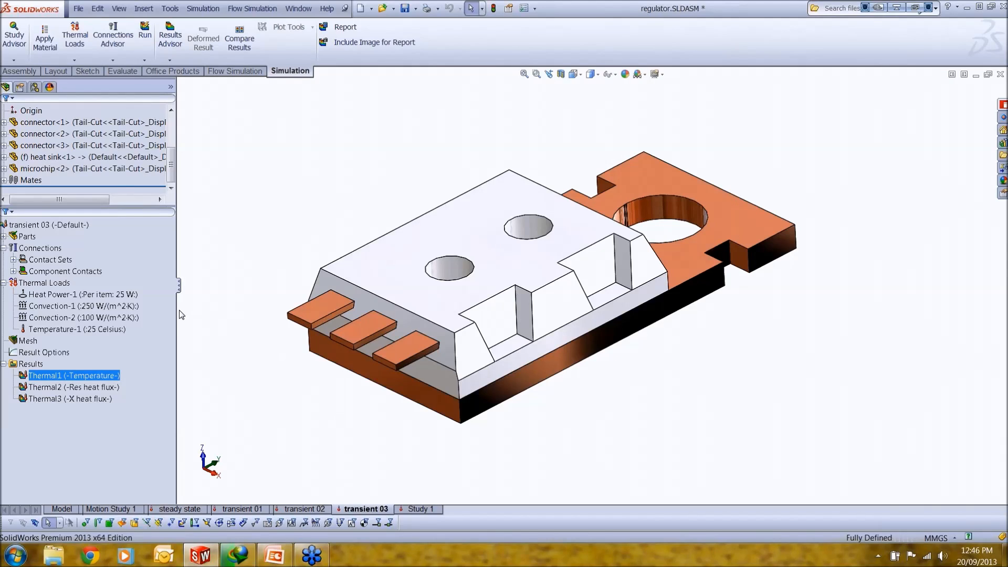
ctrl+click(53, 387)
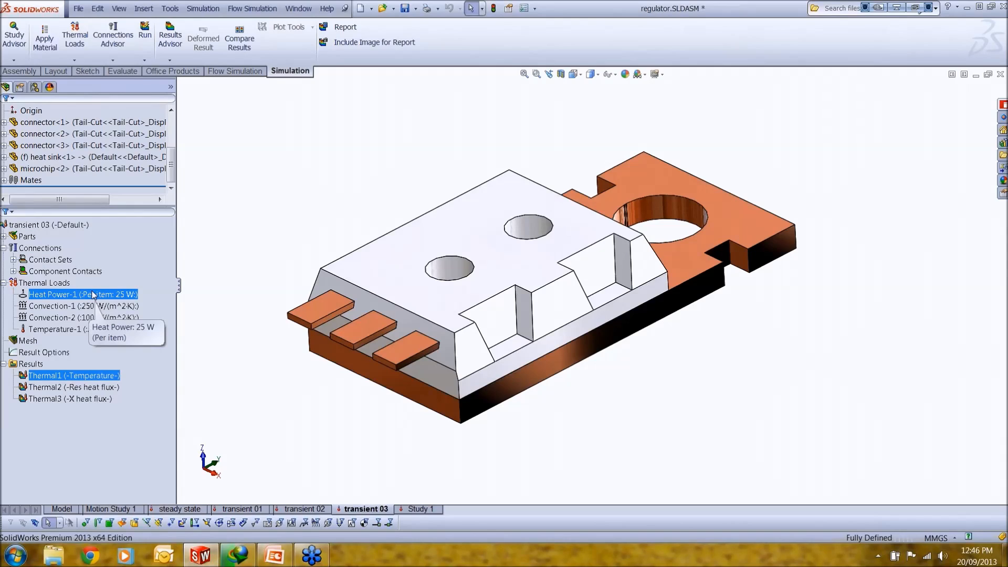
right_click(58, 283)
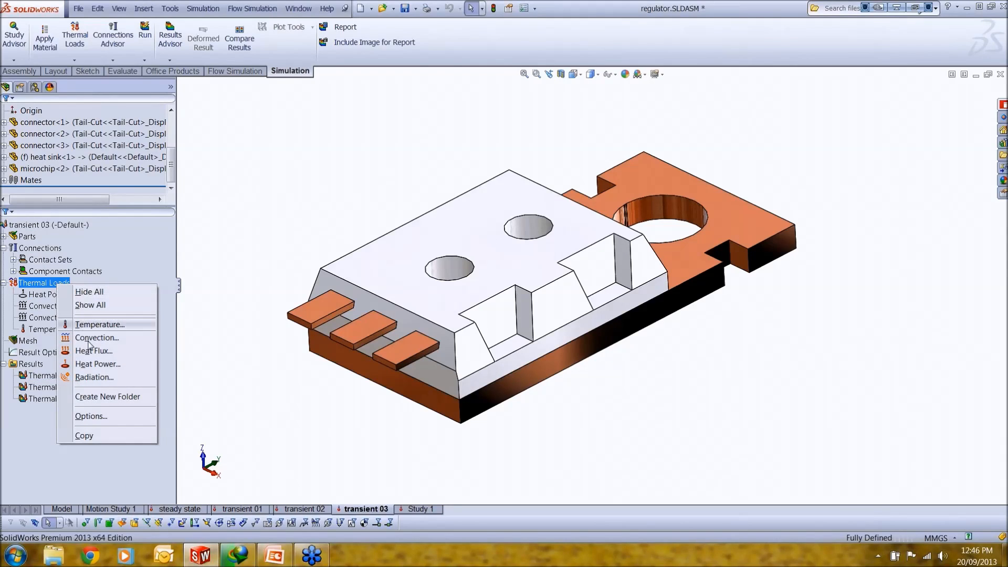
click(97, 364)
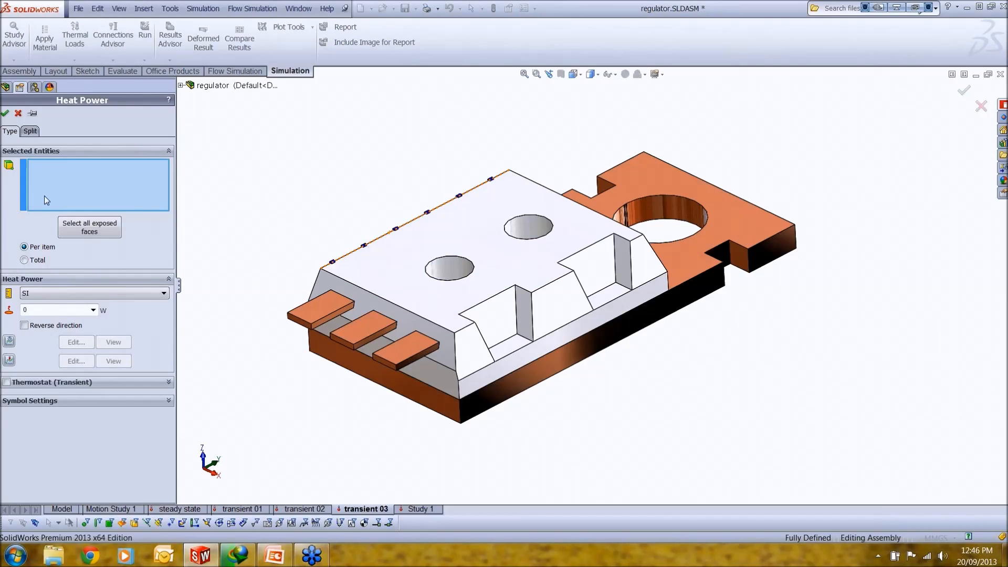
click(494, 278)
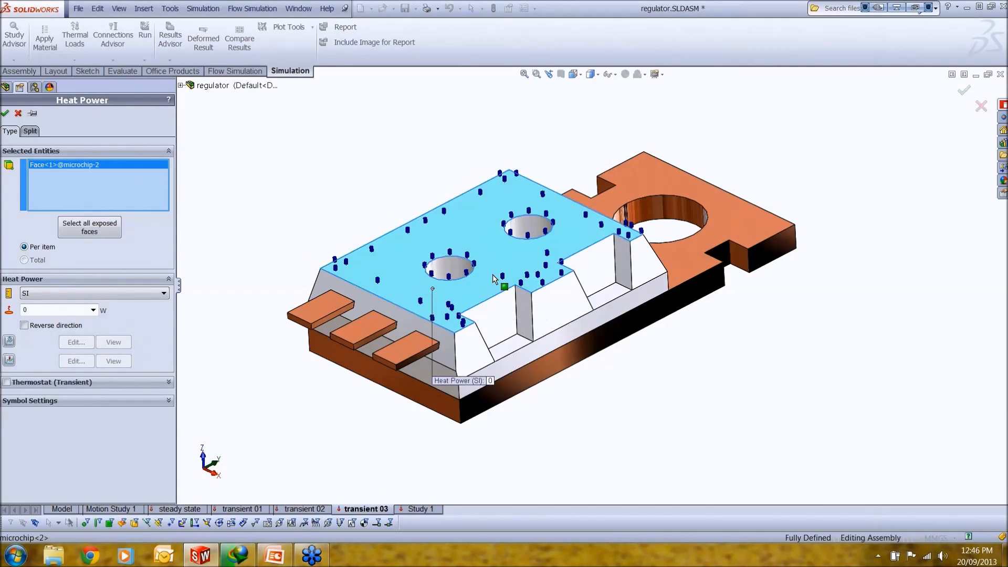
Step: Clear the picked face and try to assign the heat power to the whole microchip part
right_click(138, 200)
click(189, 205)
click(181, 85)
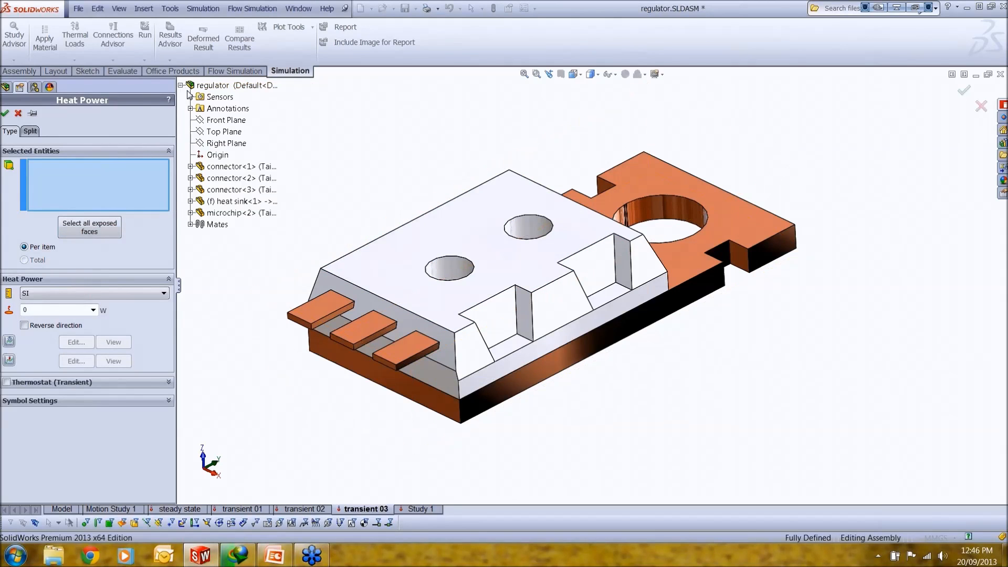
click(236, 214)
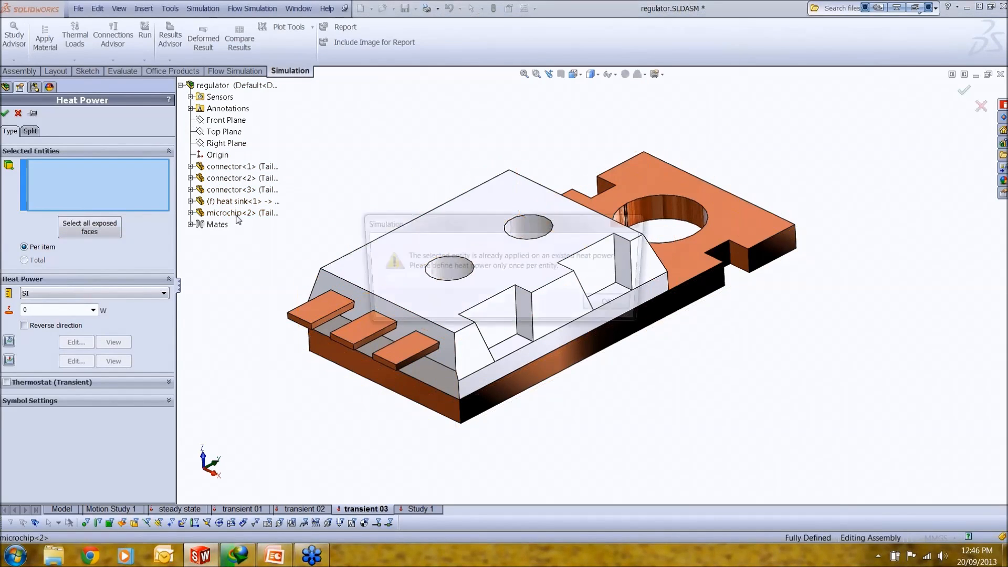
click(609, 309)
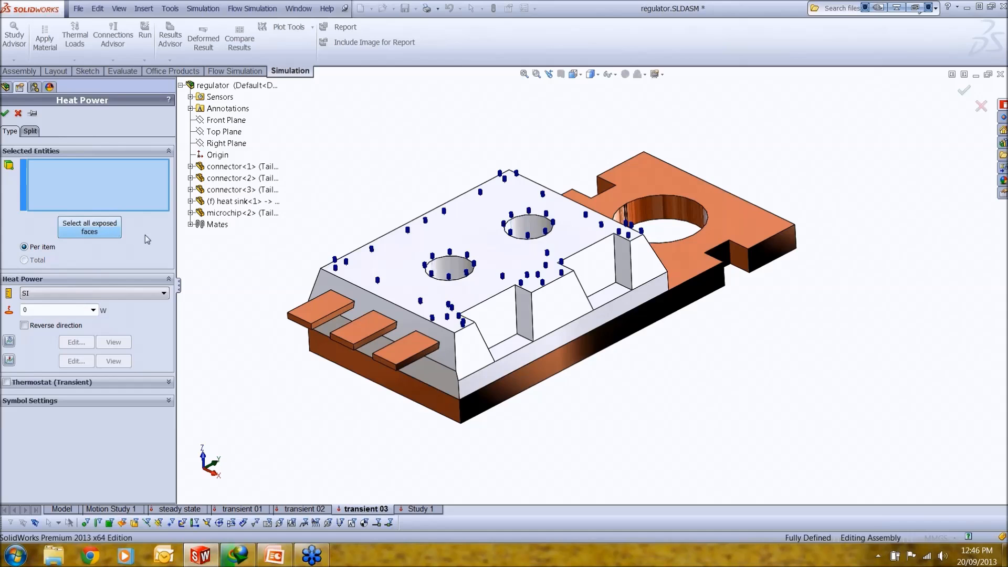
Step: Try the option that selects all exposed faces for the heat power load, and clear the resulting selection
click(113, 236)
right_click(132, 195)
click(160, 203)
click(336, 277)
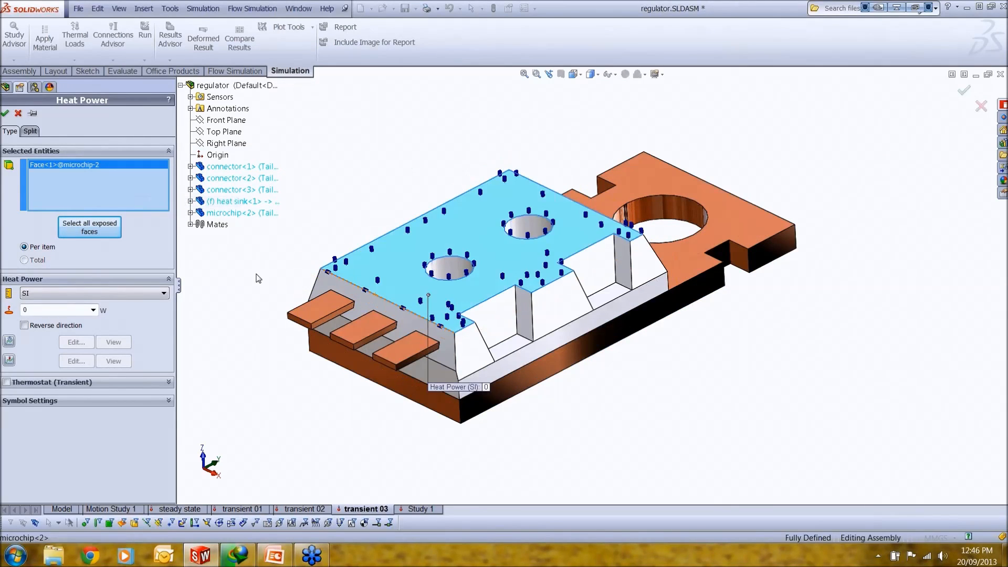
click(110, 231)
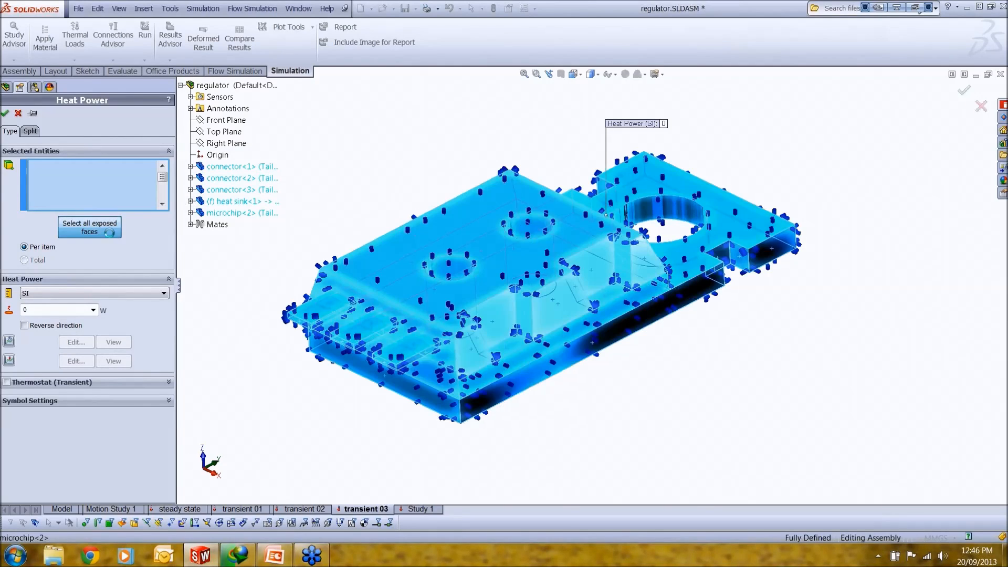
click(118, 199)
right_click(119, 198)
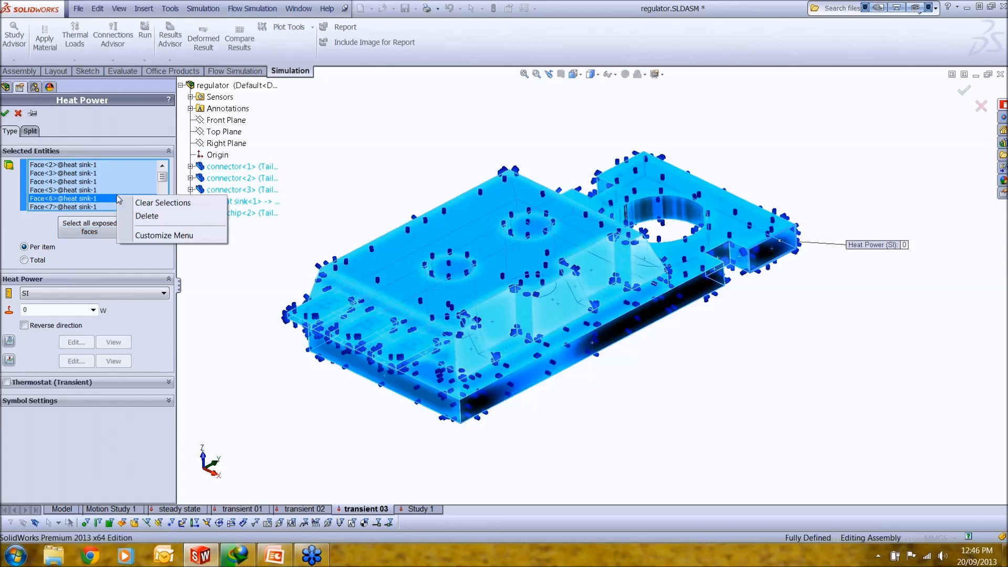
click(160, 202)
Step: Clear the selected faces and pick the microchip's upper, front and side faces for the heat power load
click(425, 305)
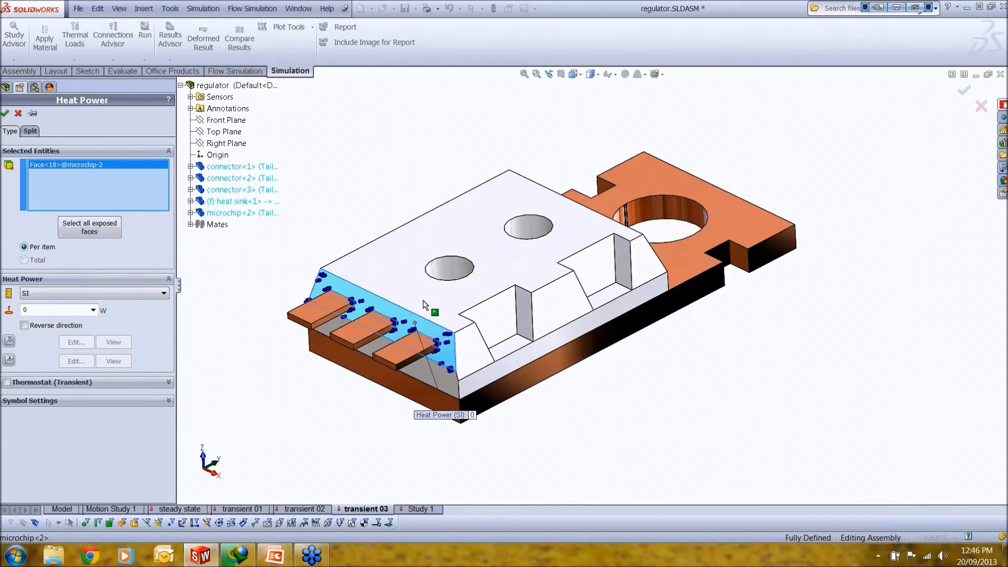
click(425, 304)
click(491, 328)
click(475, 344)
click(559, 320)
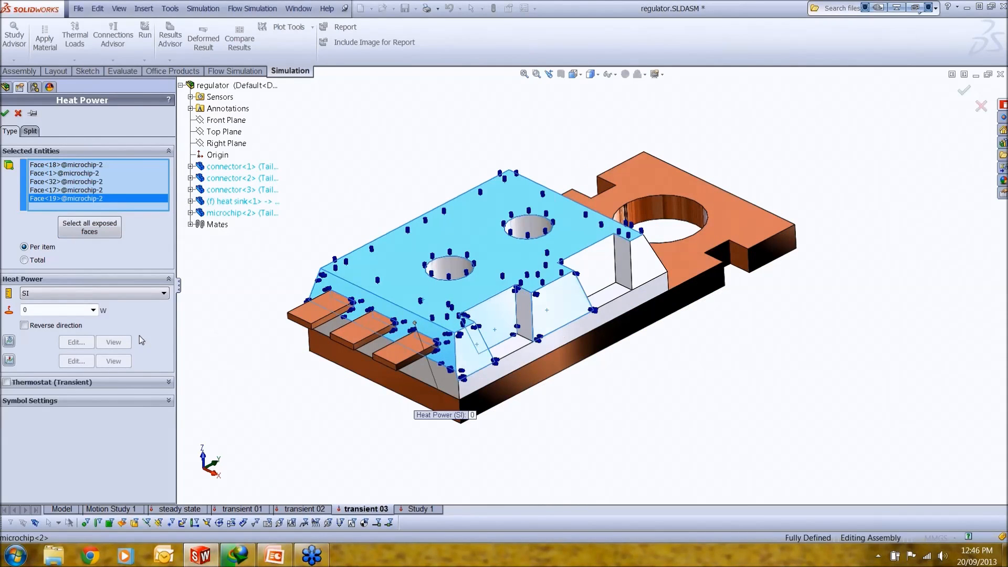
Step: Try a heat power of 25 W with the transient thermostat enabled, and discard the new load
click(49, 310)
text(25)
click(7, 382)
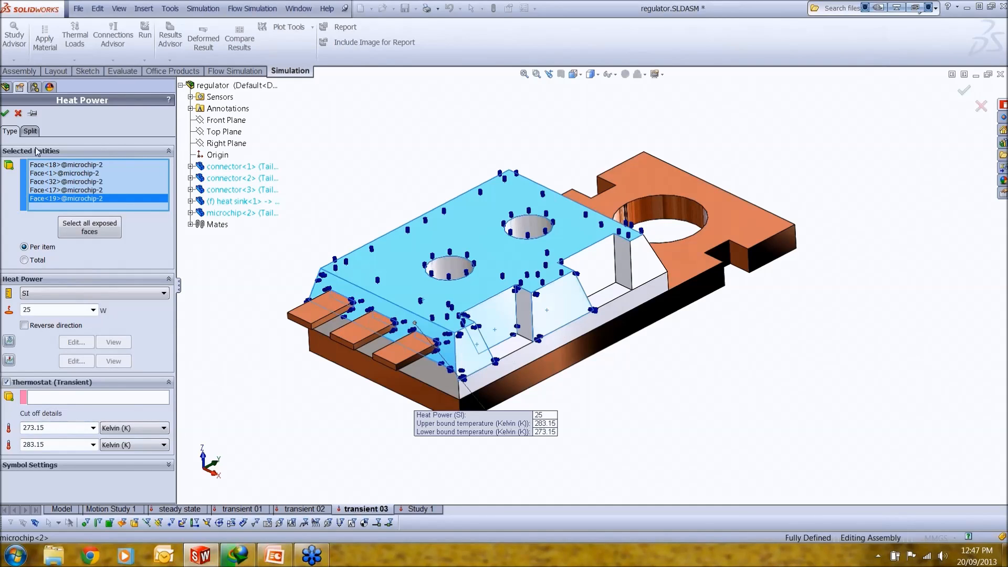
click(4, 113)
Step: Look through the study's existing convection, temperature and heat power loads, and open the definition of the heat power load
click(61, 317)
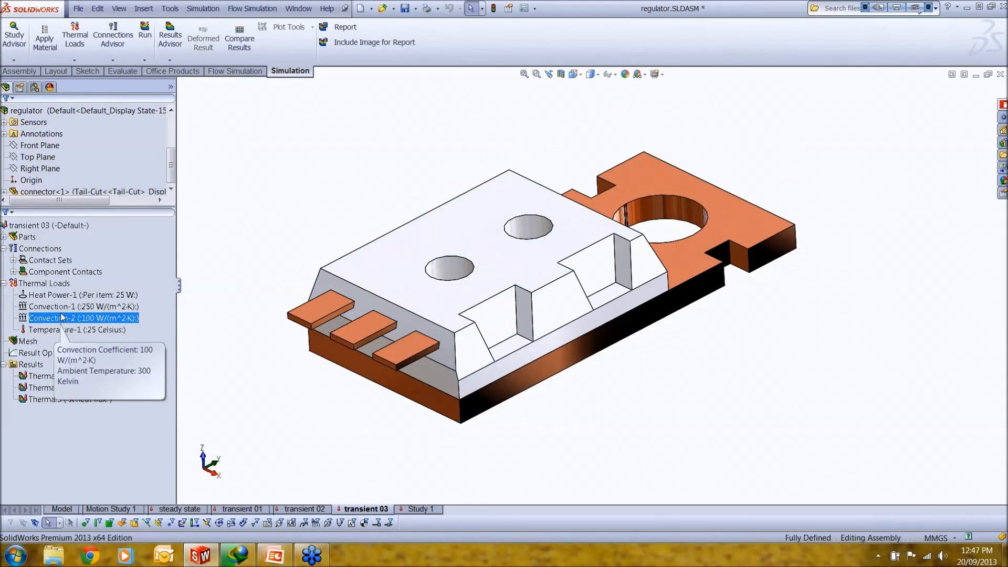
click(64, 329)
click(63, 306)
click(67, 295)
right_click(73, 296)
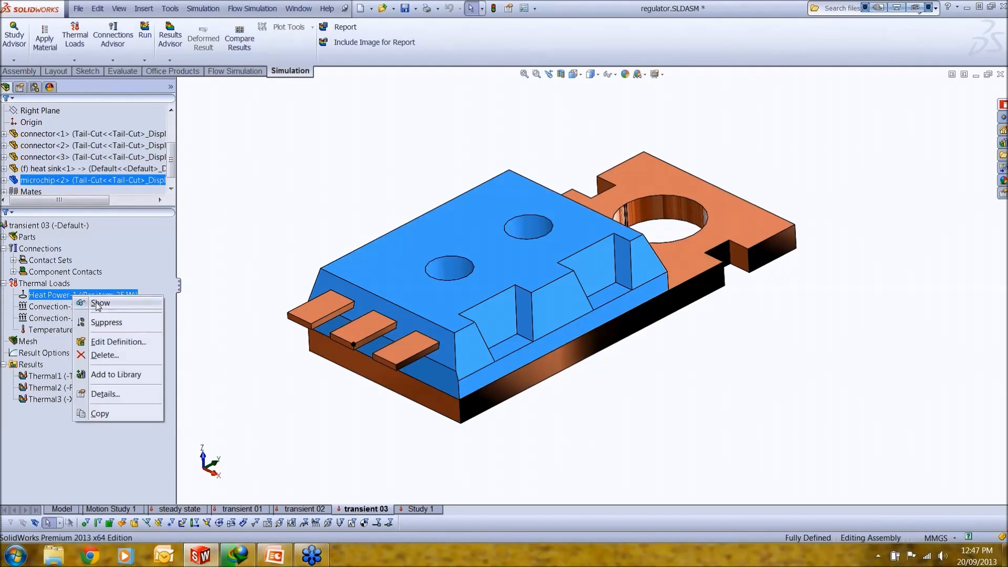
click(116, 341)
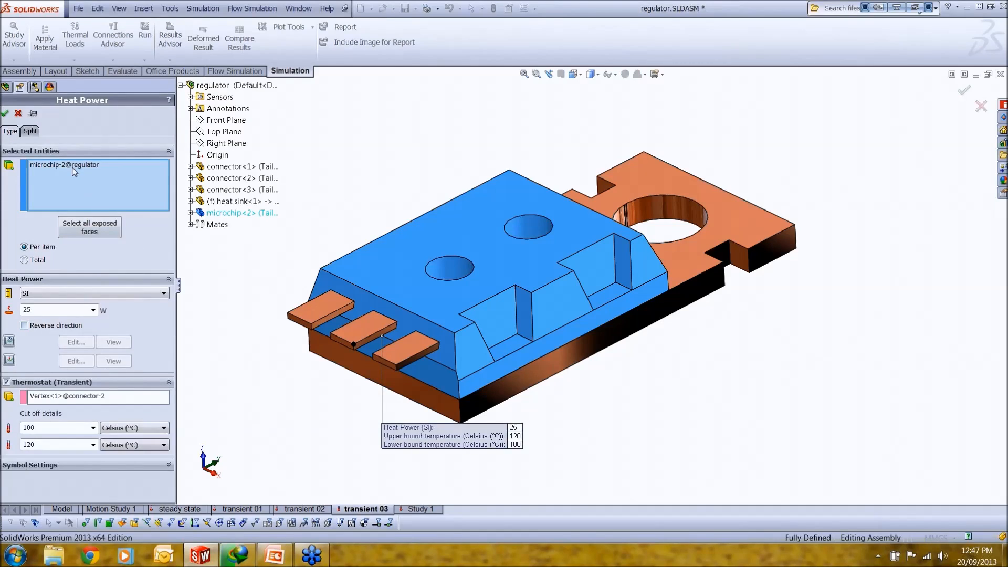
Step: Examine the load's microchip selection and the thermostat's cut-off temperatures, and close the definition
click(74, 166)
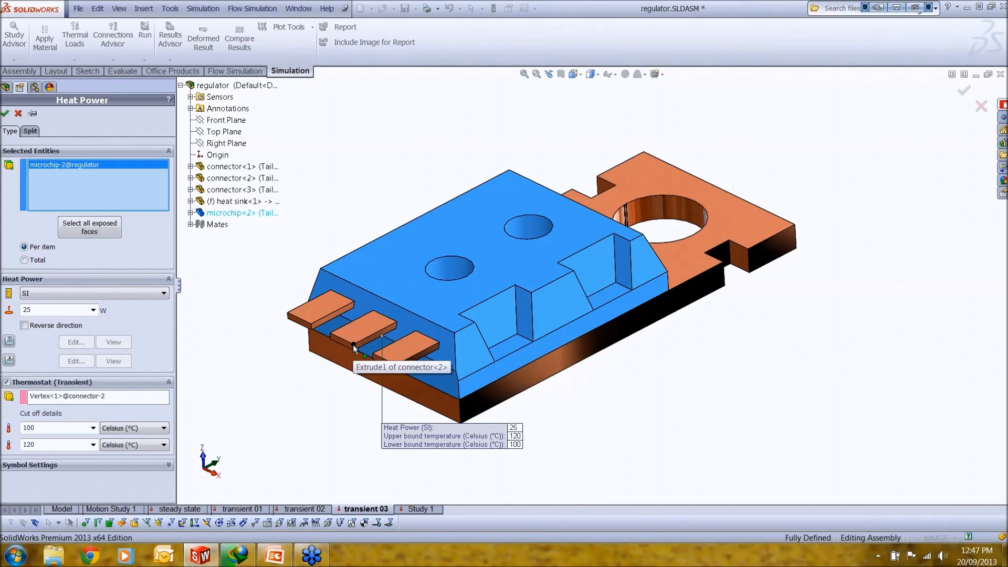
double_click(46, 429)
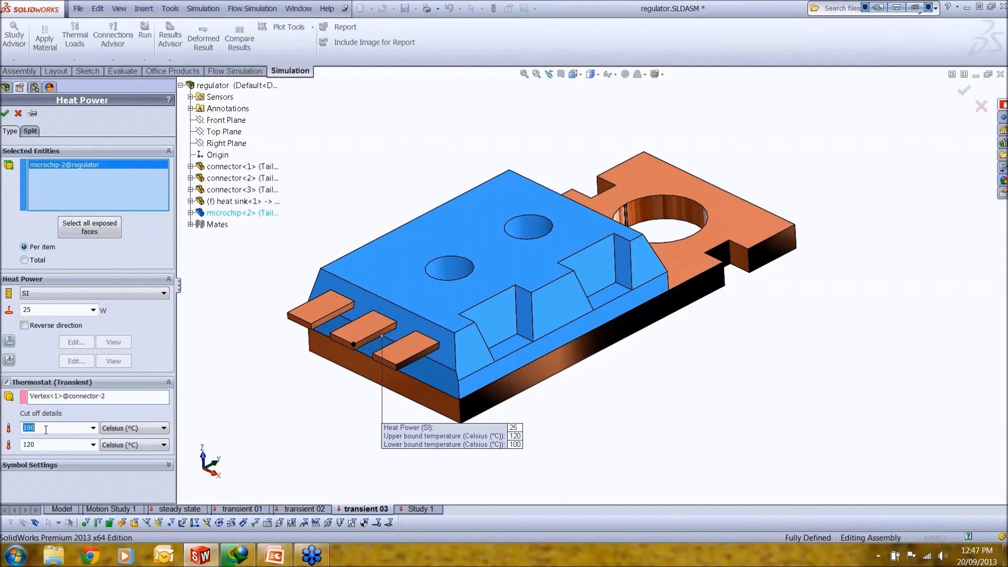
double_click(46, 444)
click(5, 113)
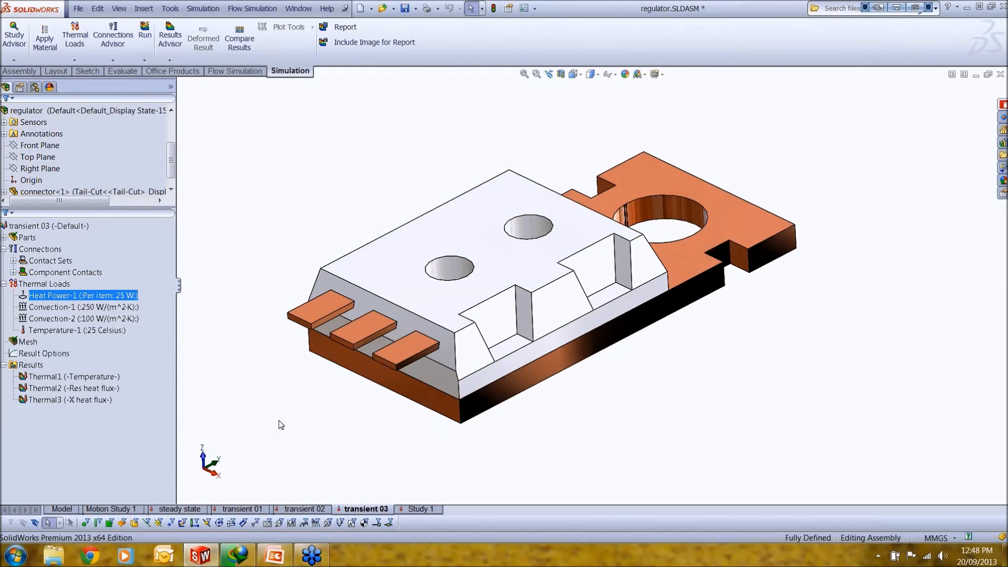
Step: Display the temperature plot and the resultant heat flux plot of transient 03, and examine the heat flux around the heat sink
double_click(79, 376)
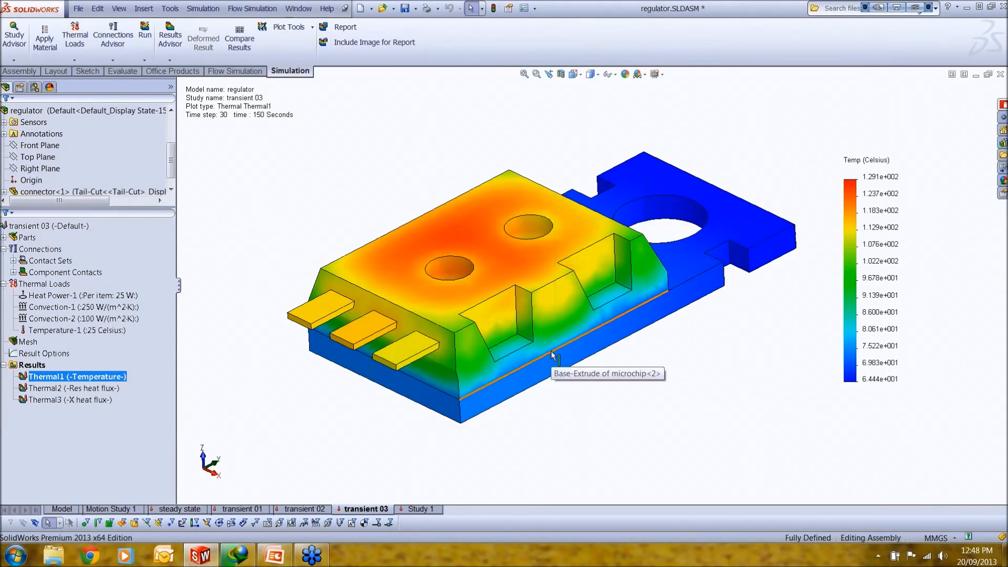
double_click(105, 389)
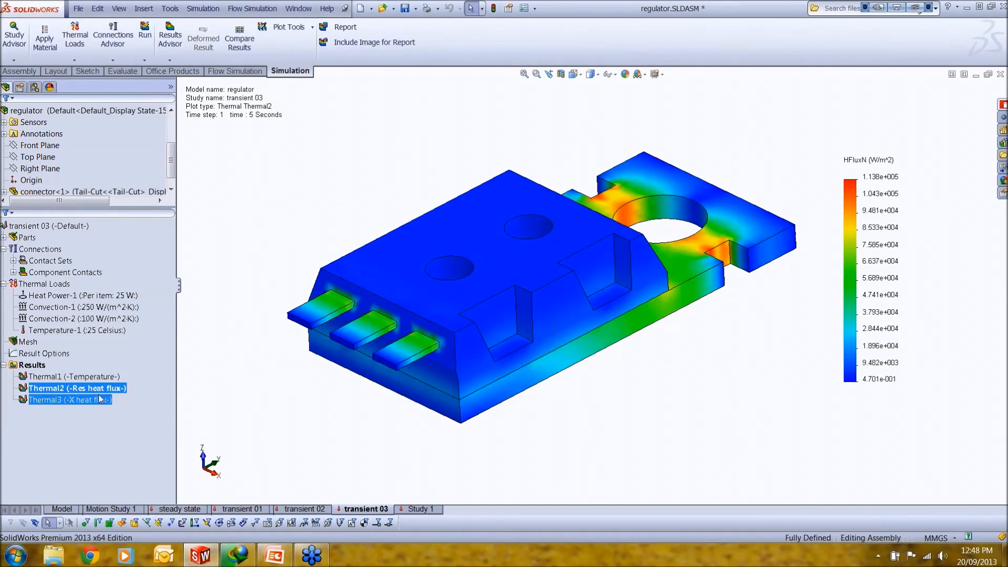
middle_drag(512, 370, 463, 343)
key(Escape)
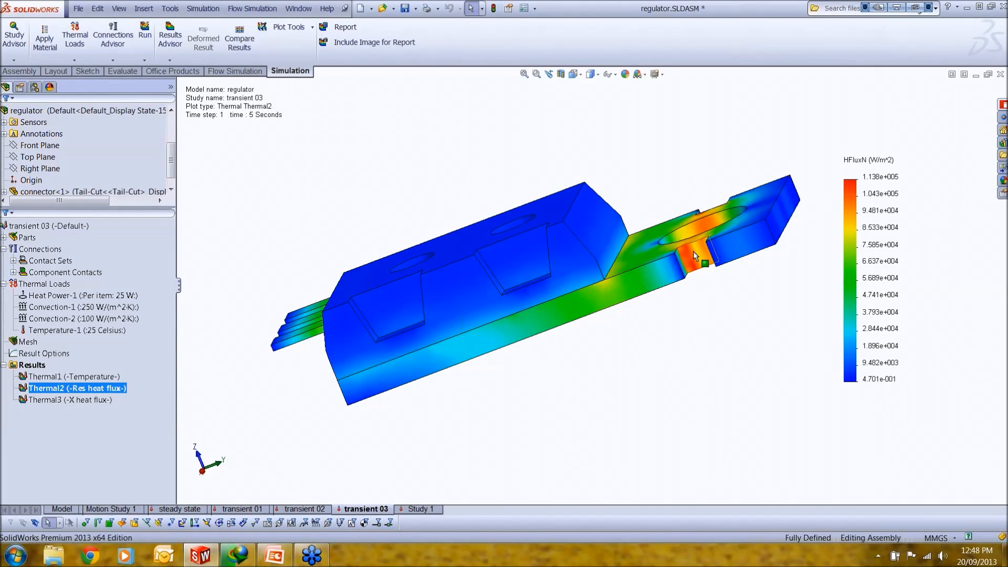
middle_drag(278, 367, 336, 374)
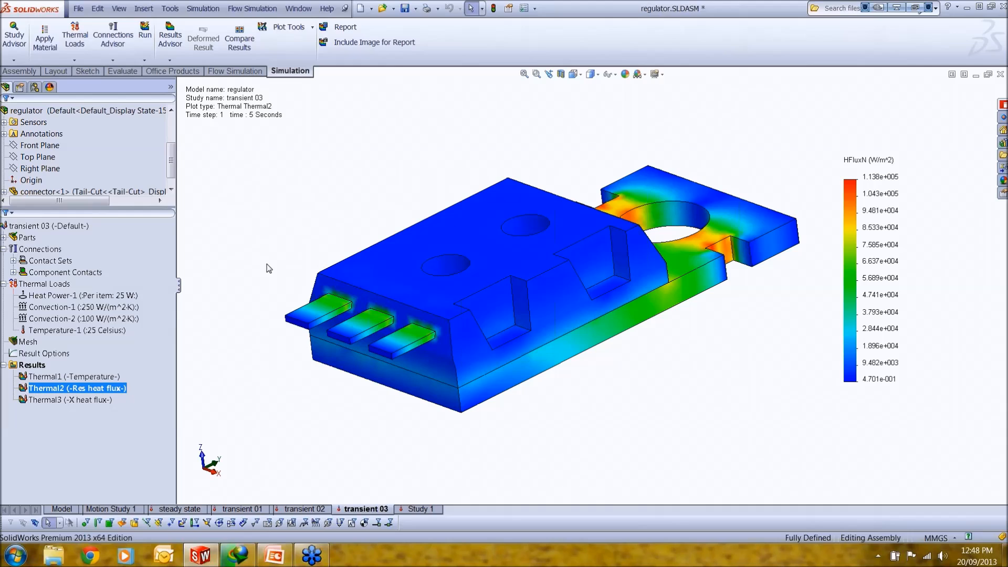
Step: Graph the transient sensor's Thermal1 result in Celsius against time, examine the curve in an enlarged window, and close it
right_click(45, 367)
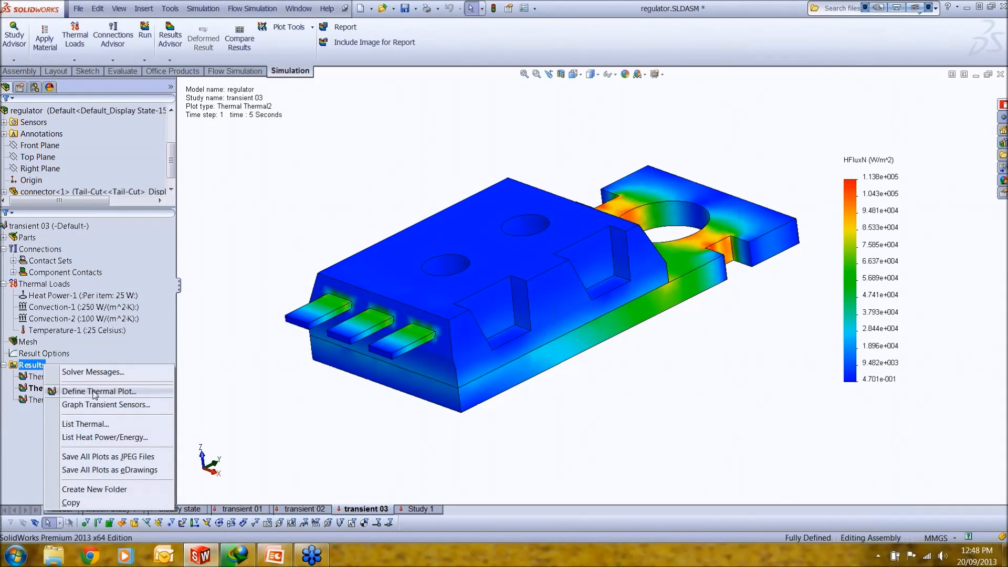
click(113, 403)
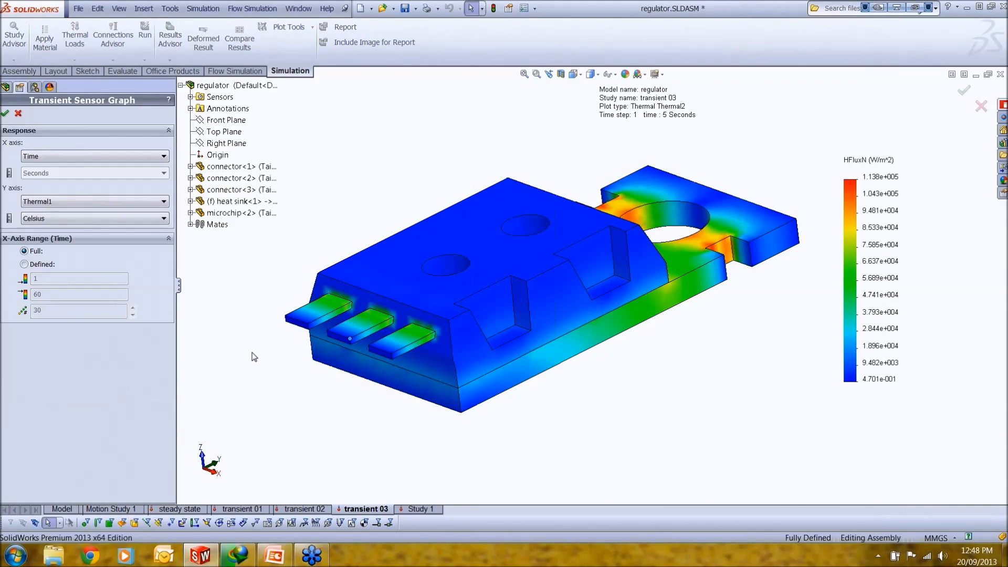
click(5, 113)
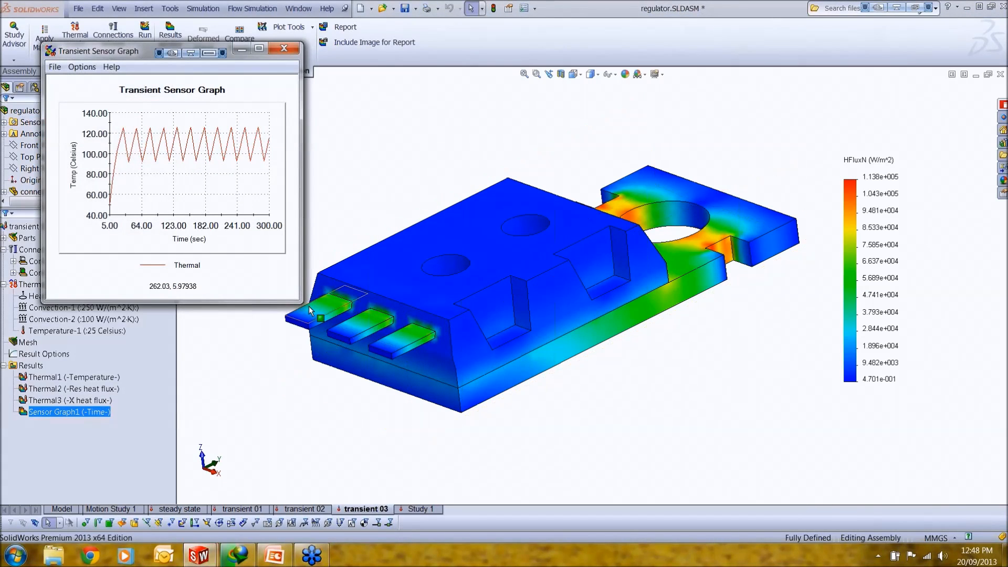
drag(299, 301, 960, 509)
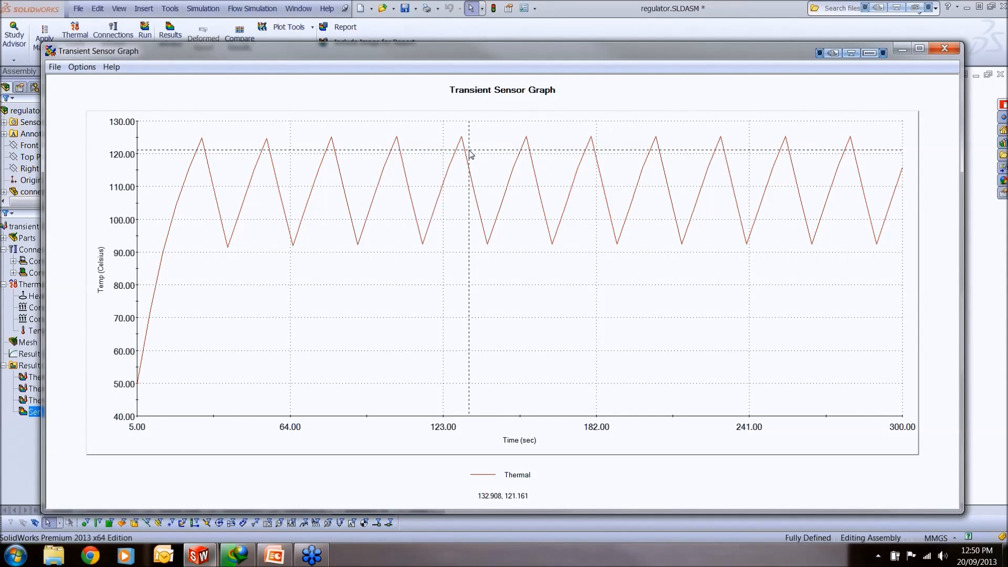
click(945, 48)
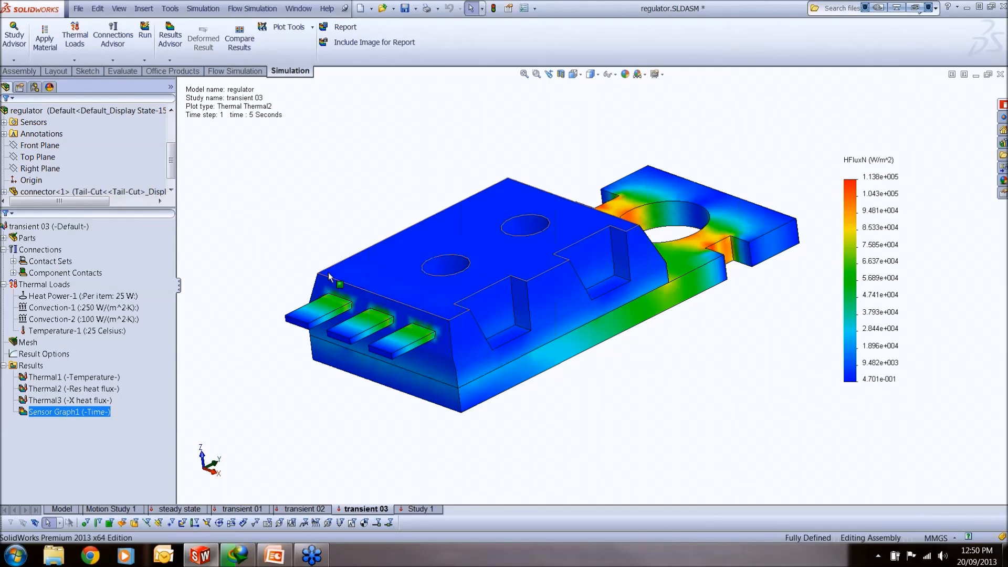
Step: Highlight the geometry of the study's two convection loads on the model, and clear the selection
middle_drag(534, 333, 523, 353)
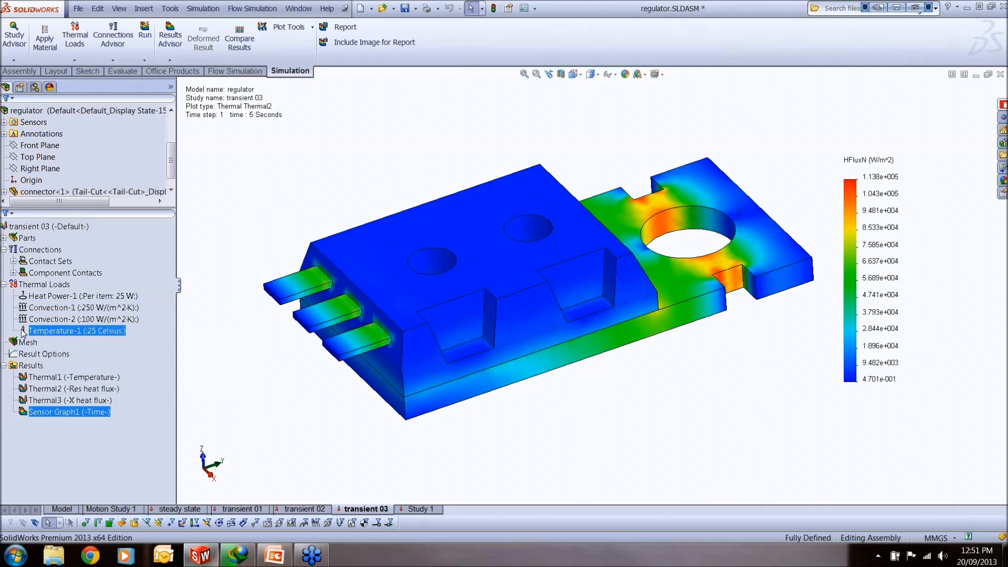
click(48, 310)
click(55, 320)
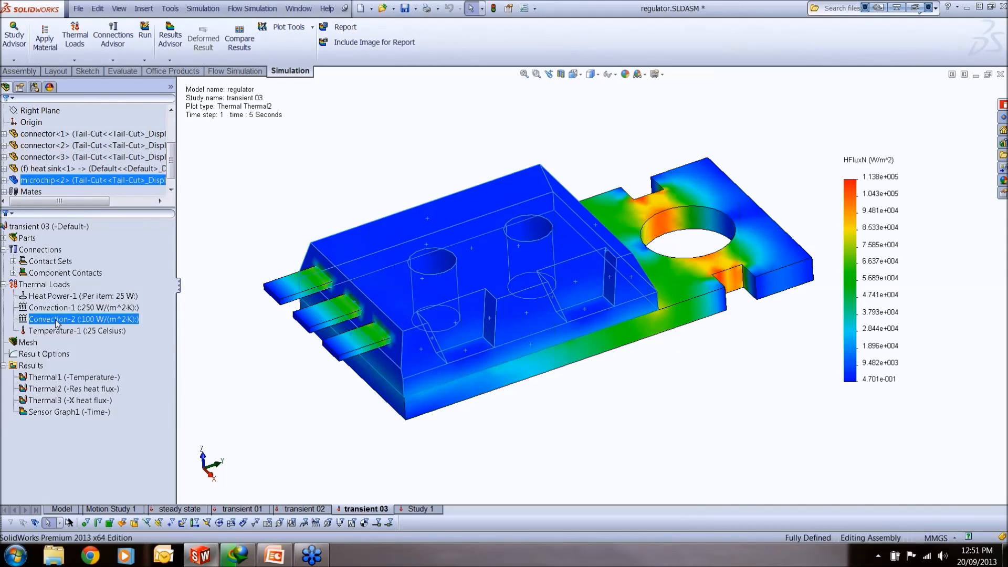
click(300, 204)
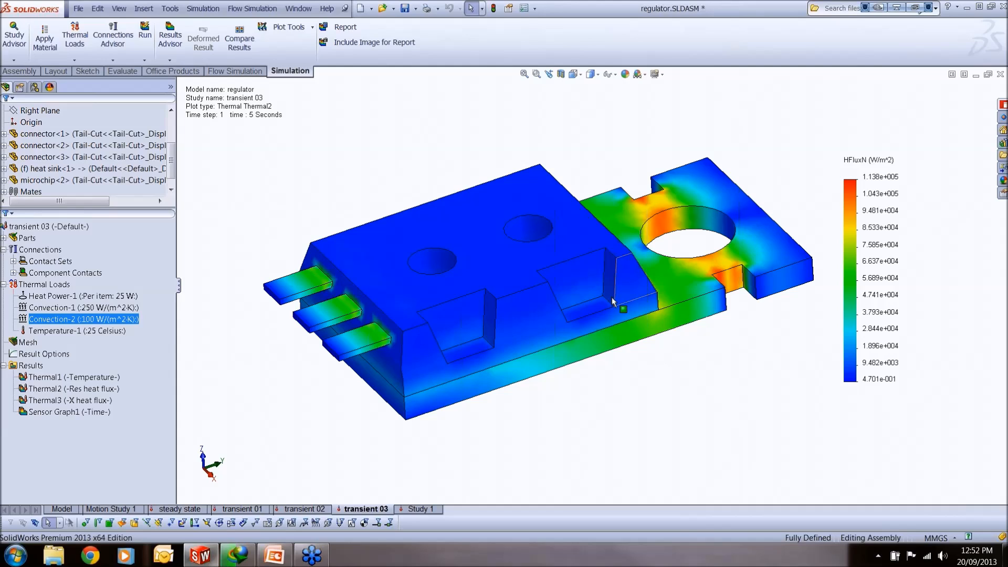
Step: Switch to the PowerPoint presentation and start the slide show from the current slide
click(277, 563)
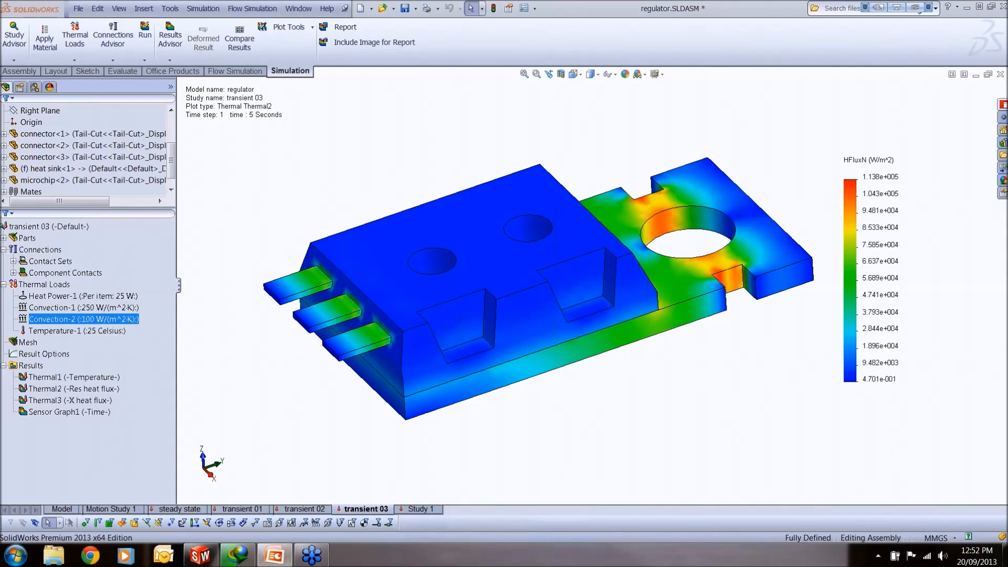
key(shift+F5)
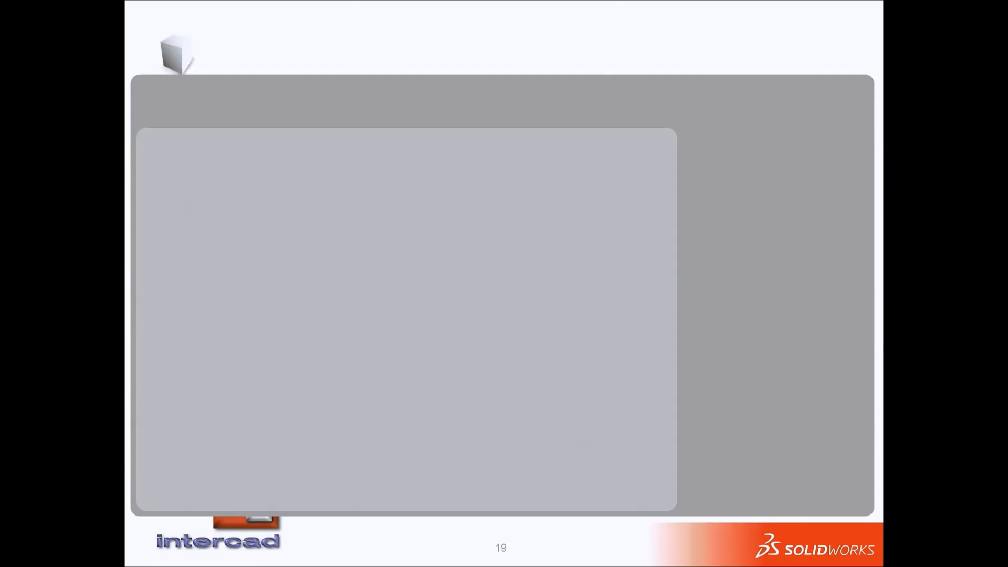
click(662, 321)
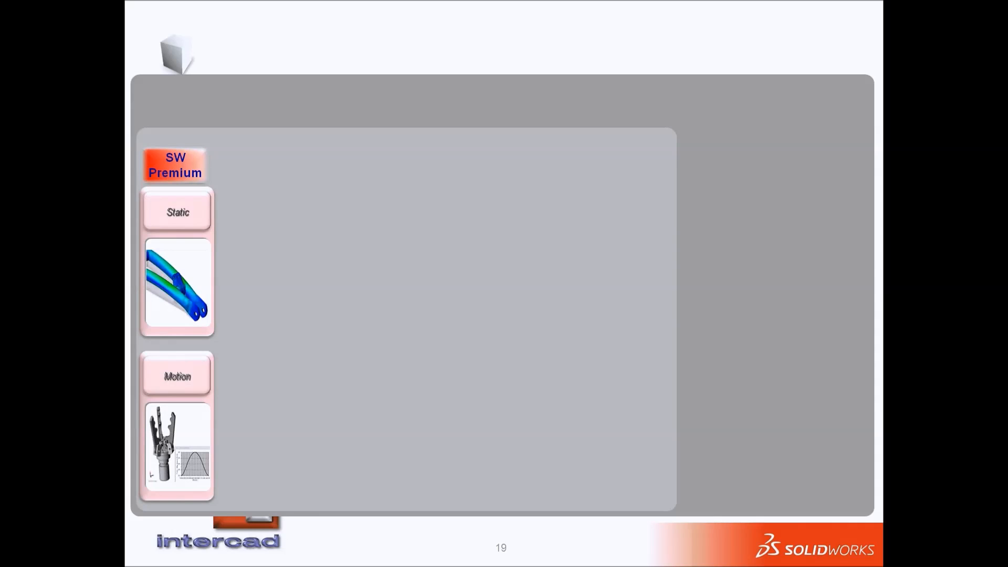
click(384, 278)
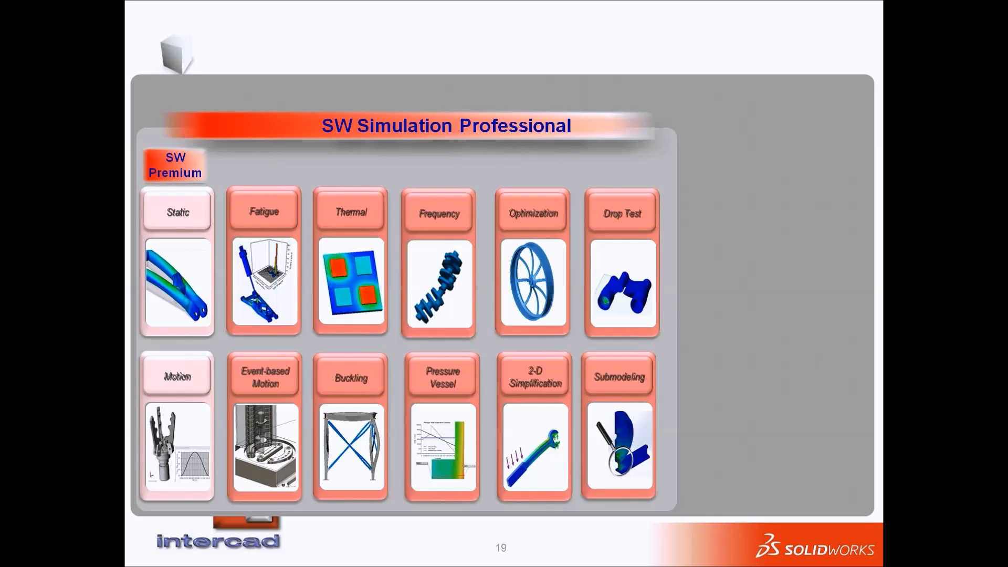
click(747, 232)
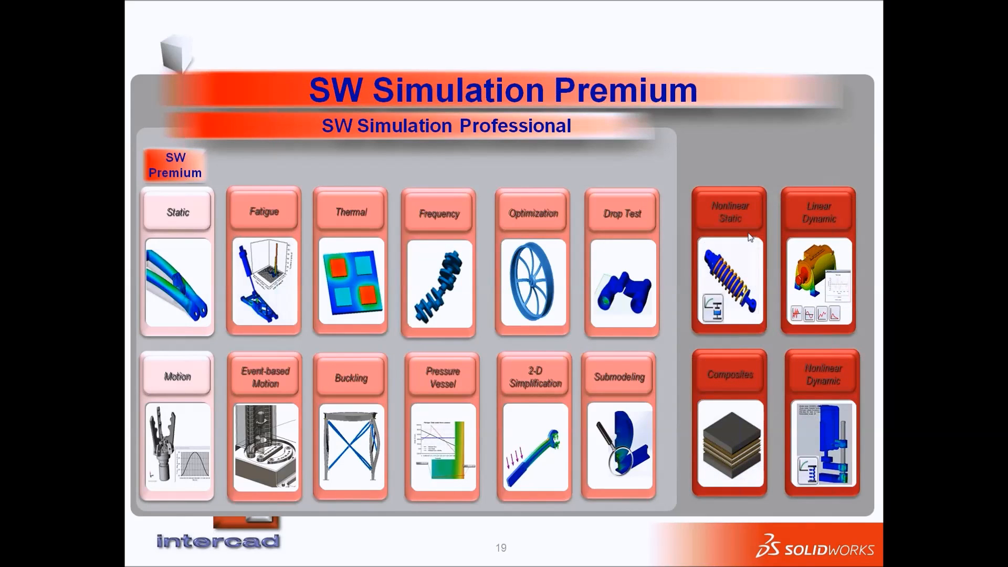